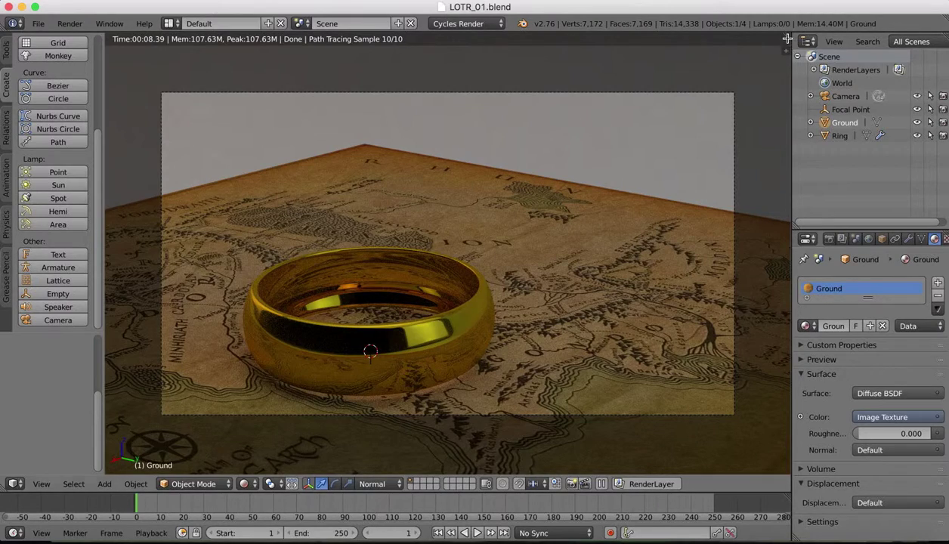
Step: Split the viewport into two 3D views: the rendered ring on the left and the camera view on the right
left_click_drag(787, 38, 398, 227)
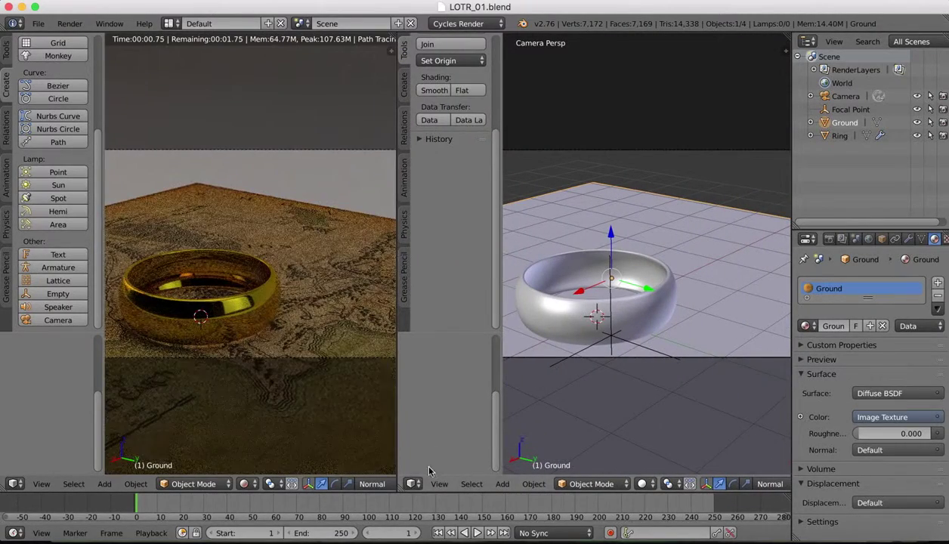
Step: Make the right area a Node Editor with the sidebar hidden, zoomed in on the Ground material's node chain
left_click(413, 485)
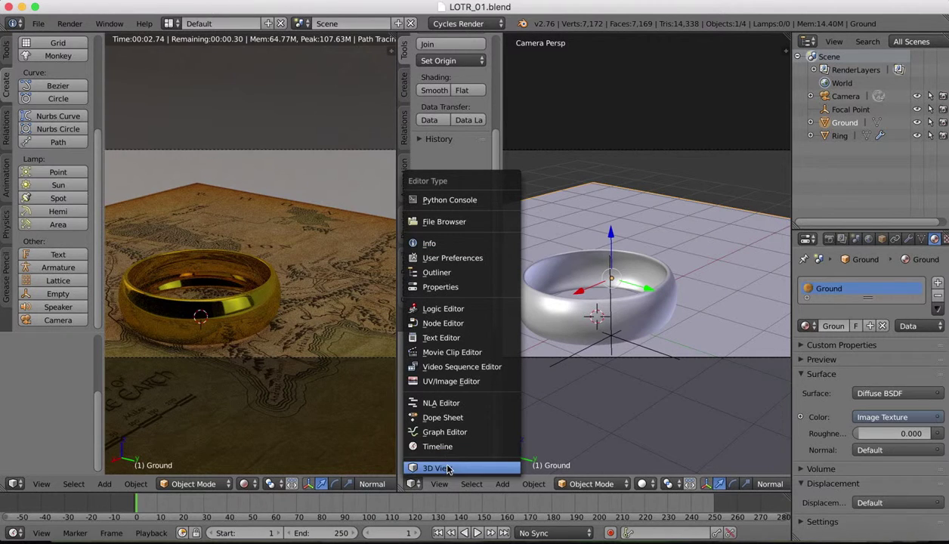
left_click(446, 322)
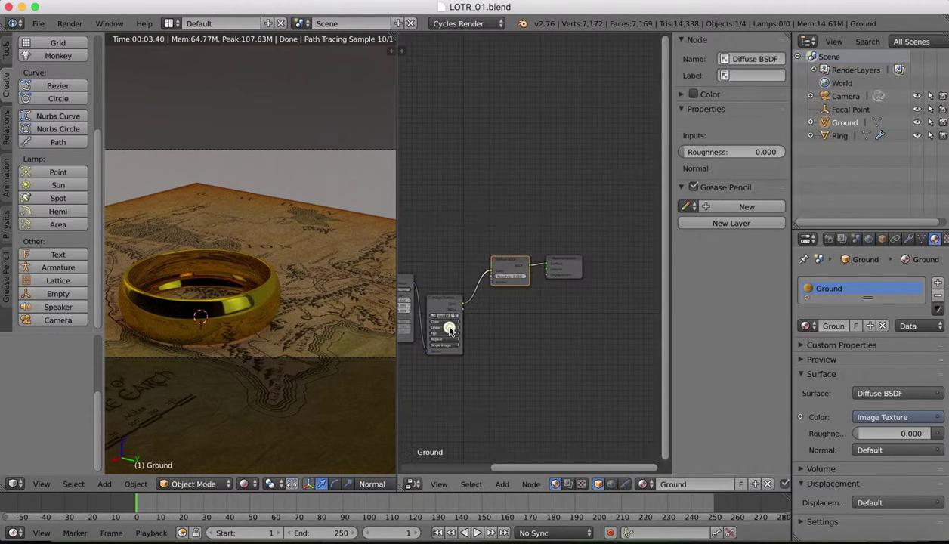
middle_click_drag(493, 318, 709, 206)
key("n")
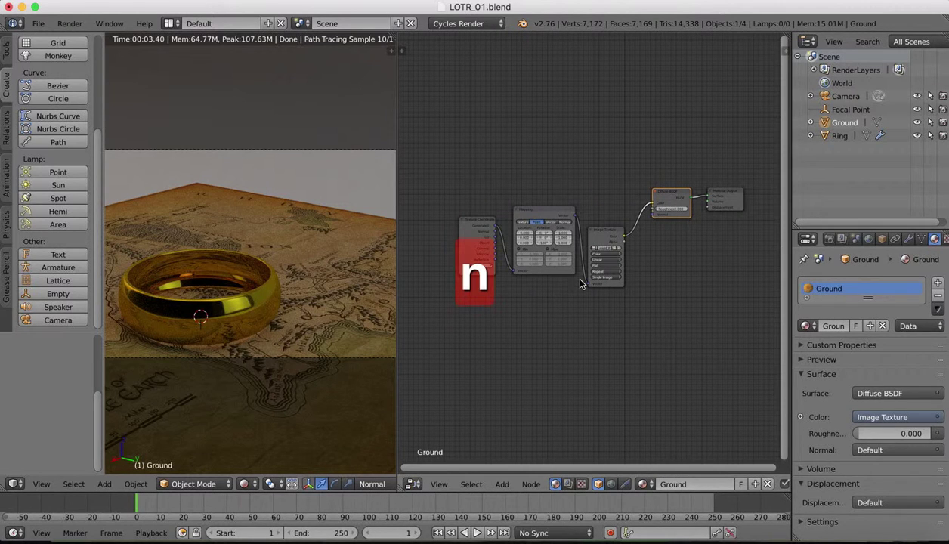
scroll(581, 278, "up", 1)
scroll(580, 278, "up", 2)
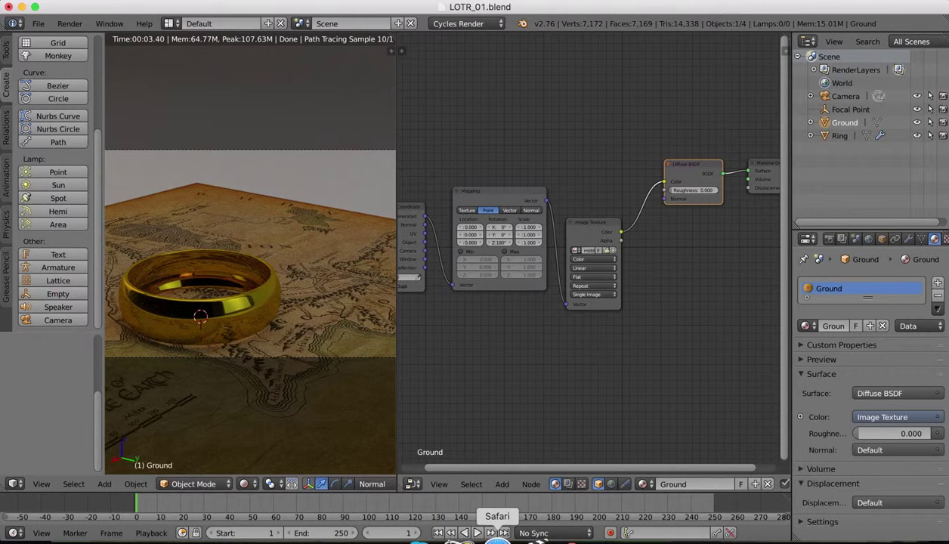
Step: In NormalMap-Online, load middleearthlargelargerstill.jpg as the height map
left_click(495, 533)
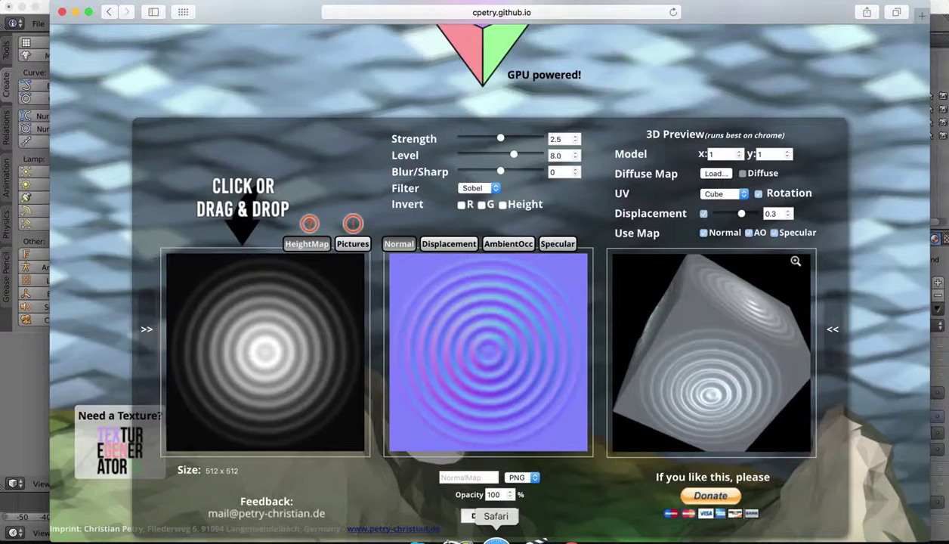
left_click(505, 12)
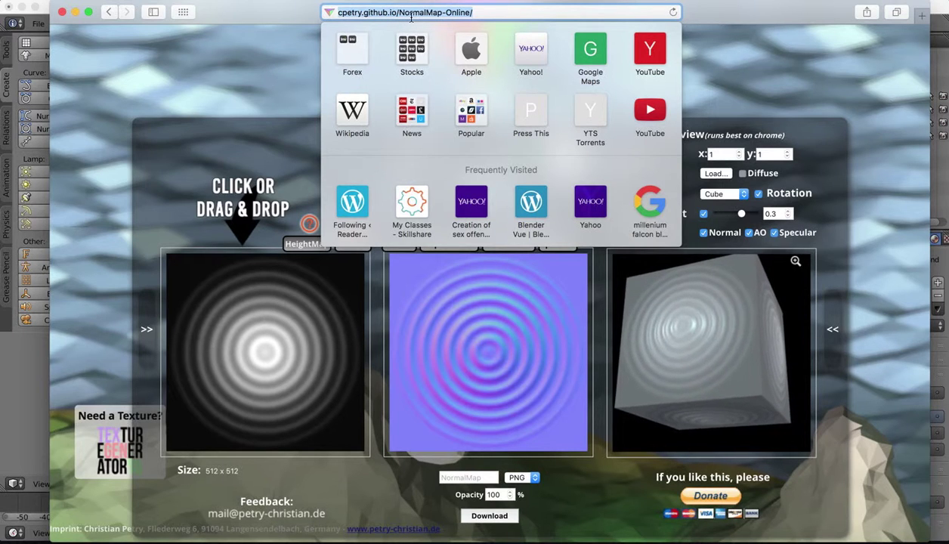
left_click(240, 53)
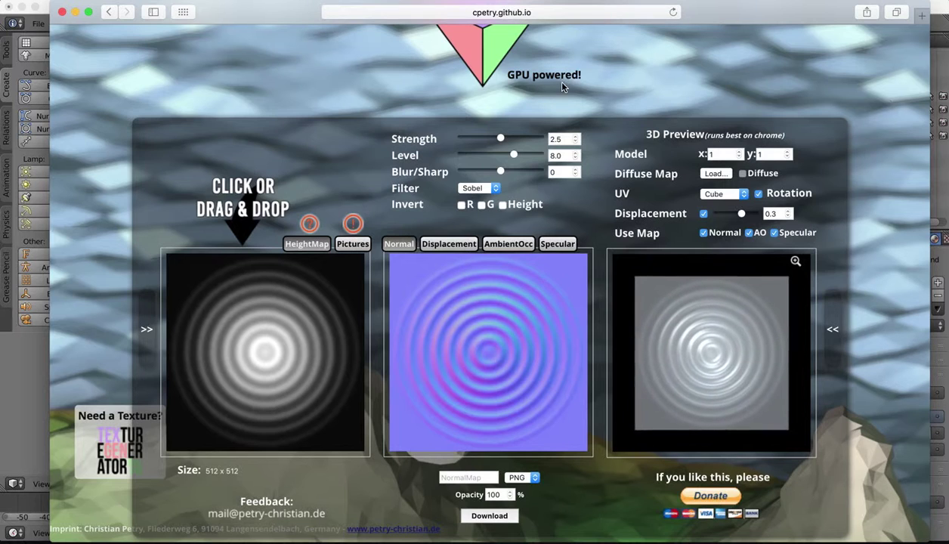
scroll(623, 292, "down", 5)
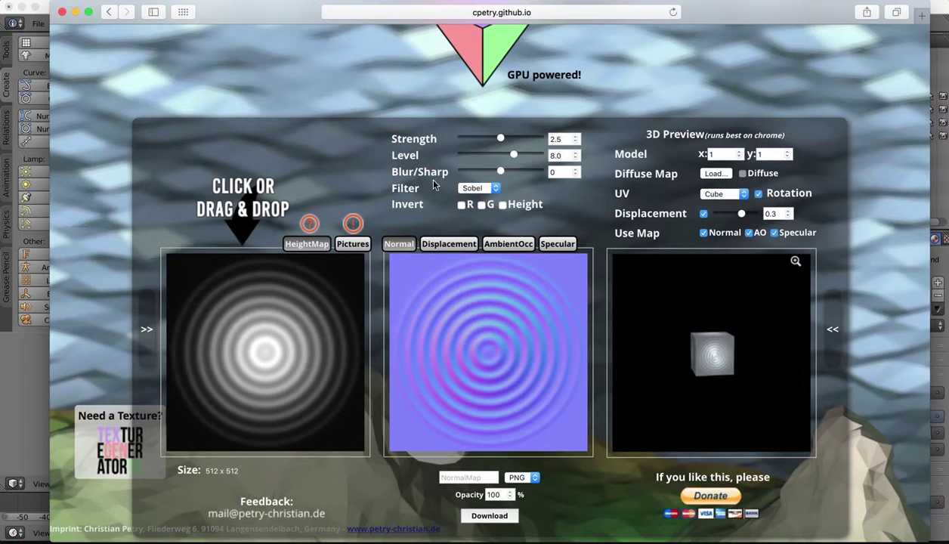
left_click(264, 347)
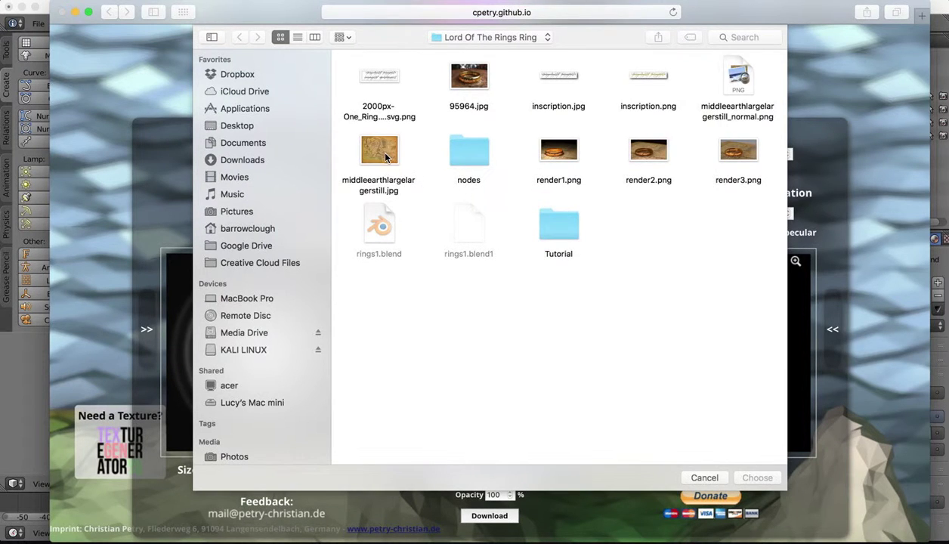
double_click(384, 156)
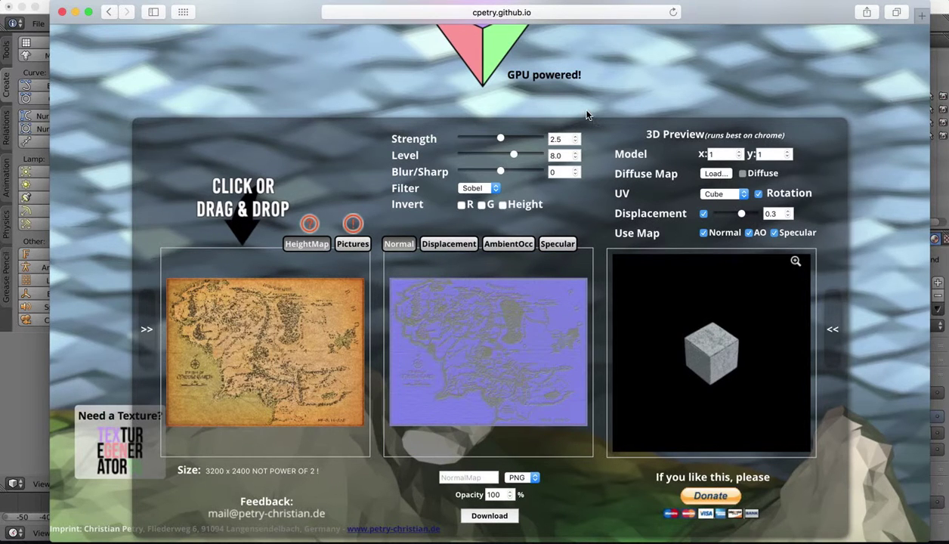
Step: Set the normal map strength to 2.48 and close the browser to return to Blender
left_click(499, 140)
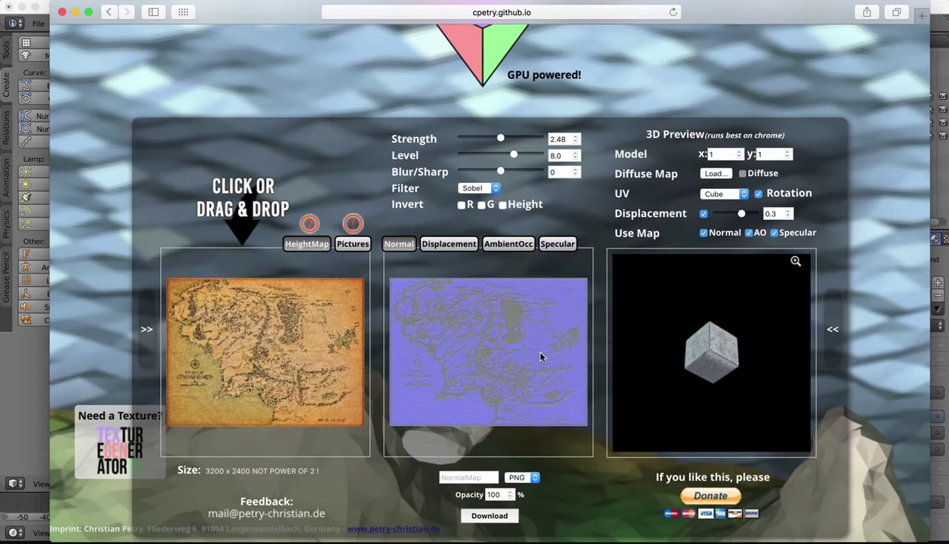
left_click(62, 11)
scroll(556, 198, "left", 3)
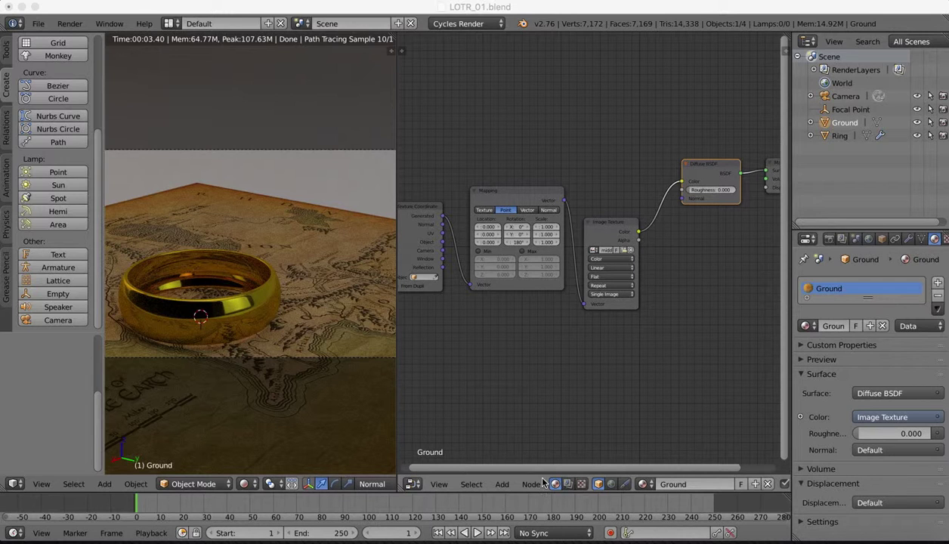
Step: Add an Image Texture node below the others, fed by Texture Coordinate Generated
scroll(589, 318, "down", 3)
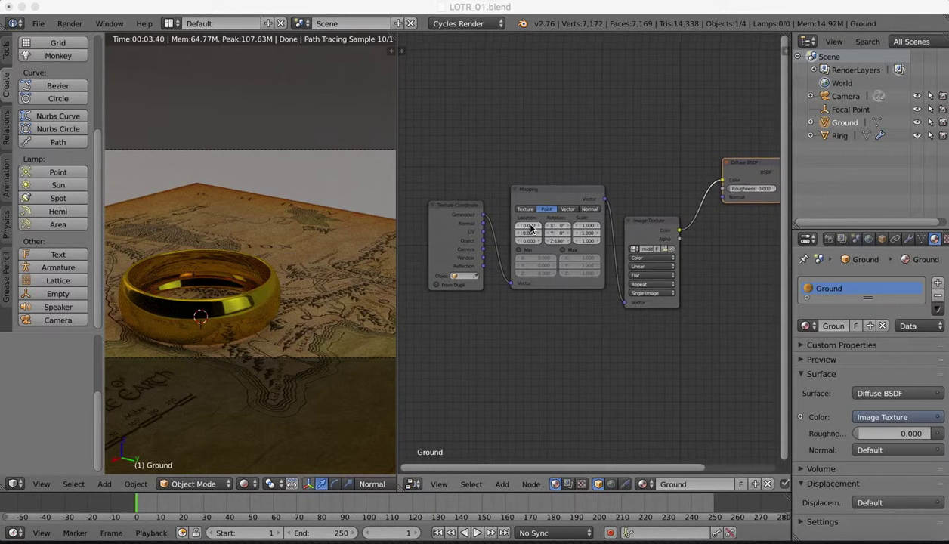
left_click(825, 291)
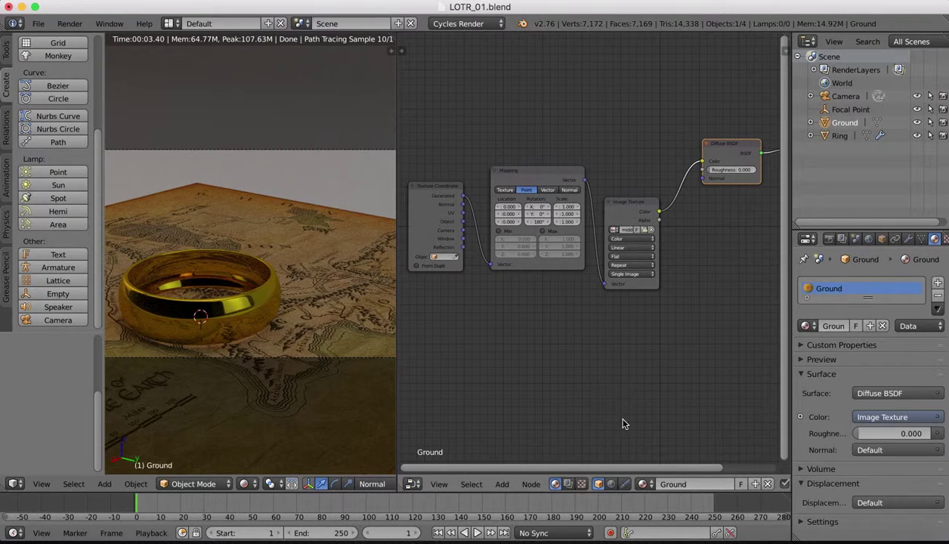
left_click(495, 483)
left_click(499, 475)
type("Layer Weight")
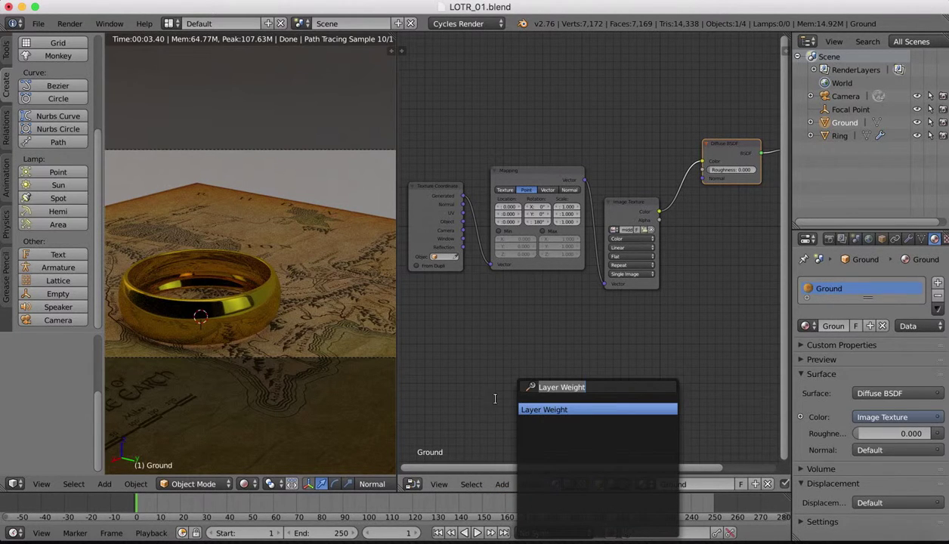
type("imag")
key("Return")
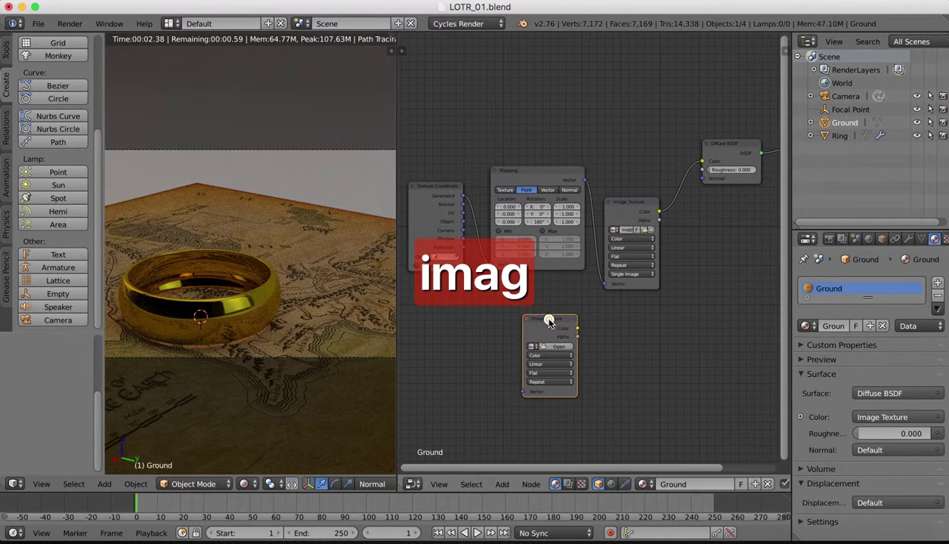
left_click(555, 322)
left_click_drag(463, 196, 520, 393)
Step: Load middleearthlargelargerstill_normal.png from the Lord Of The Rings Ring folder into the new texture node
left_click(556, 346)
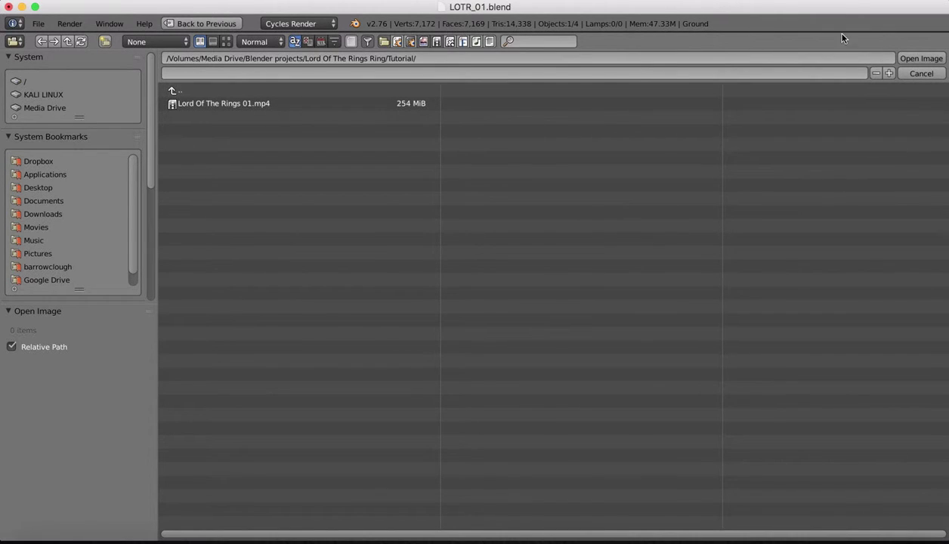
left_click(175, 90)
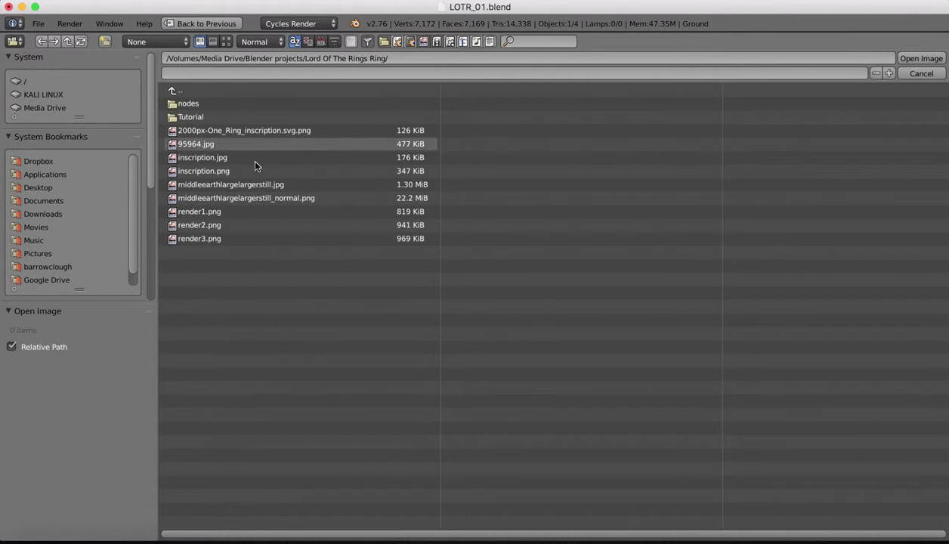
left_click(231, 199)
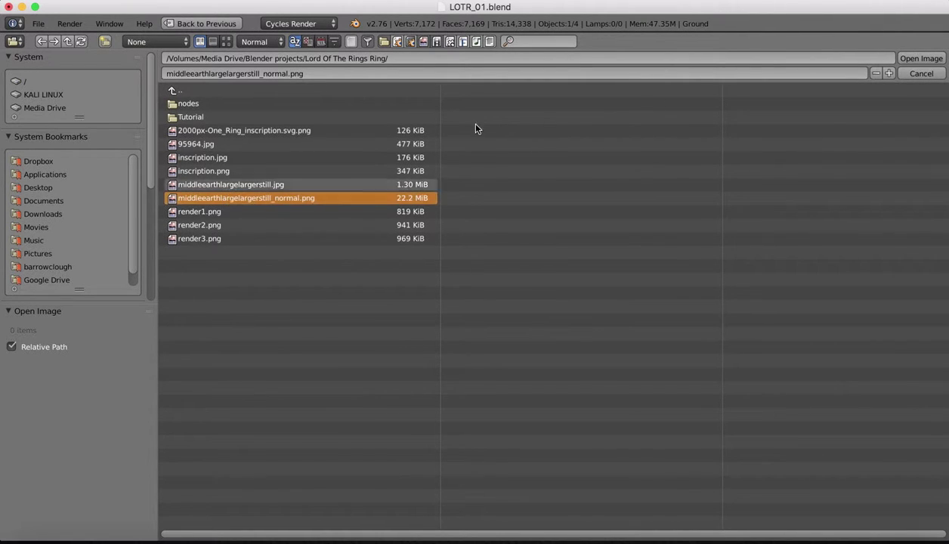
left_click(919, 59)
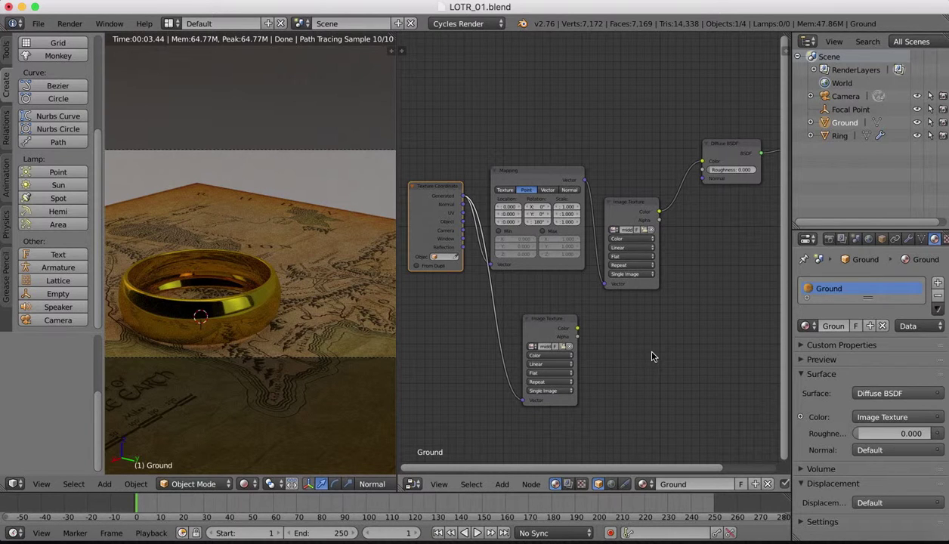
Step: Add an inverted Bump node with the normal image's Color linked to its Height
left_click(502, 484)
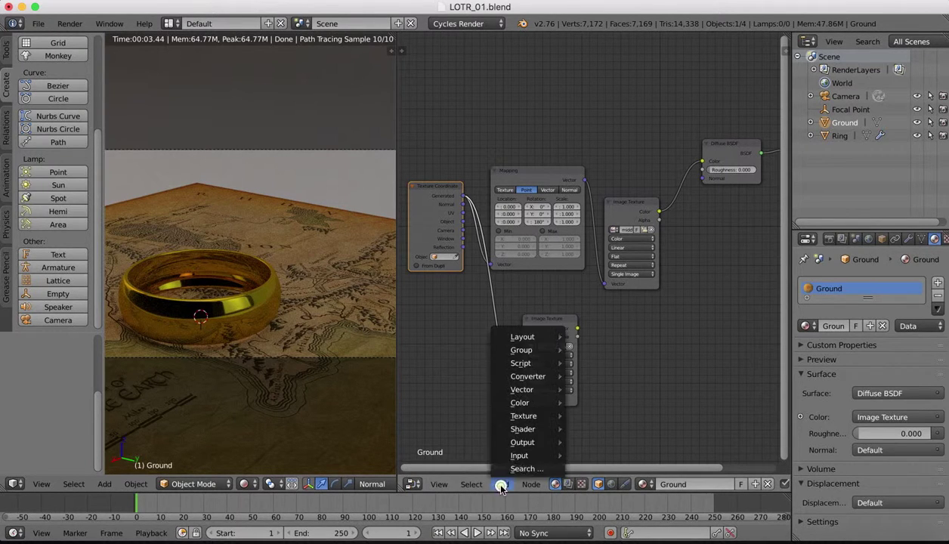
left_click(513, 472)
type("bump")
key("Return")
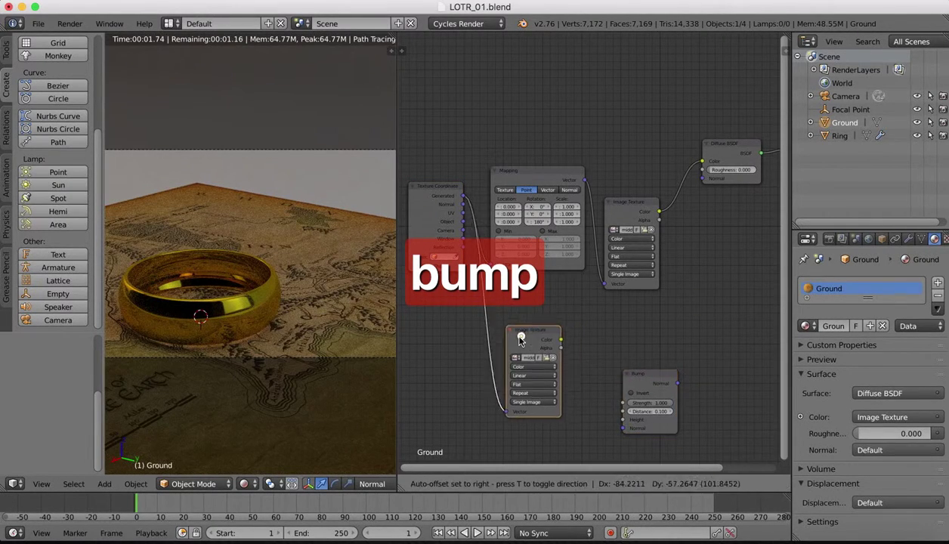
left_click(663, 376)
left_click_drag(649, 382, 632, 346)
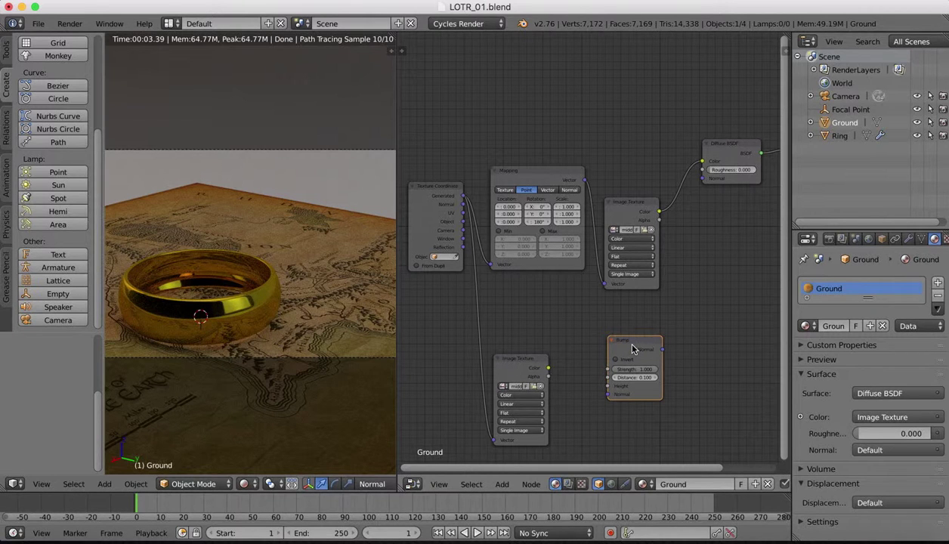
left_click_drag(548, 368, 608, 387)
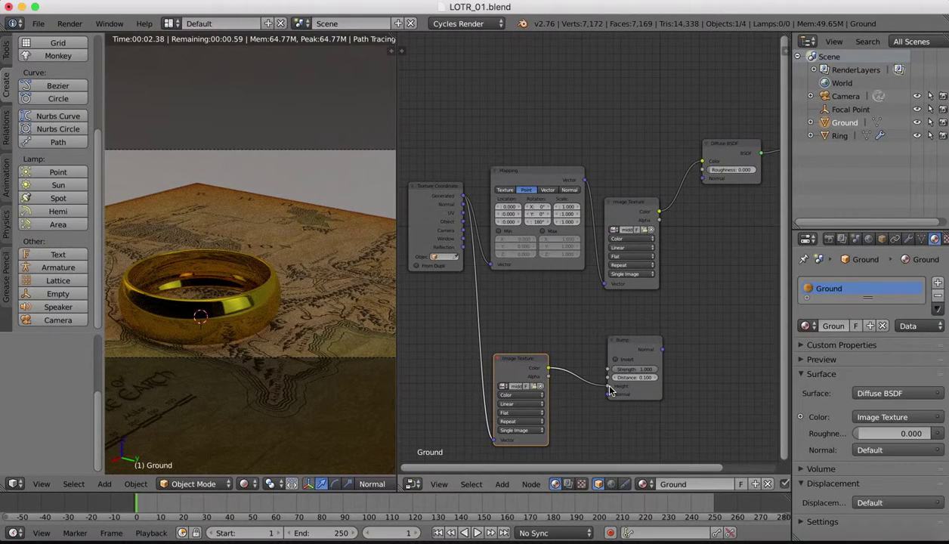
left_click(616, 360)
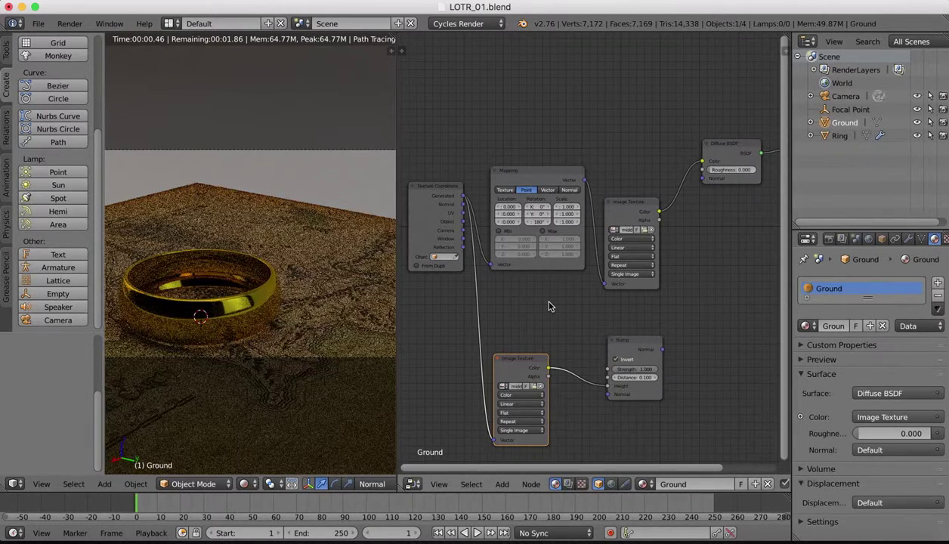
Step: Connect Bump Normal to the Diffuse BSDF Normal, rearrange the nodes and widen the rendered view
scroll(550, 306, "right", 6, "ctrl")
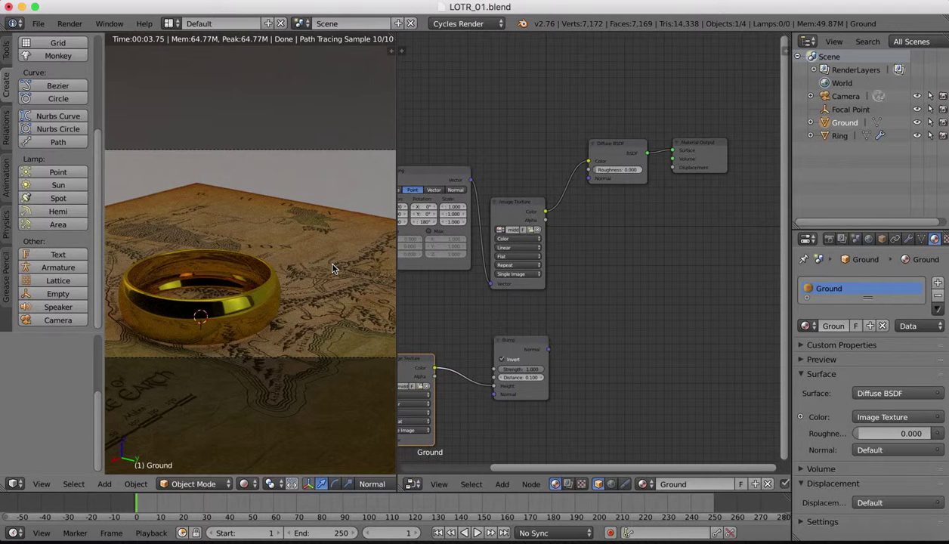
left_click_drag(622, 143, 638, 189)
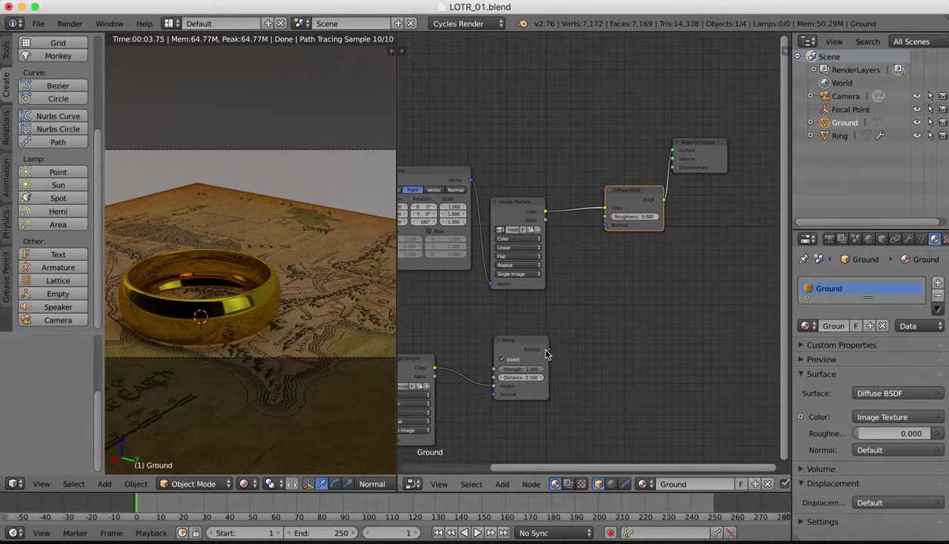
left_click_drag(547, 352, 604, 225)
left_click_drag(706, 148, 739, 193)
scroll(292, 253, "up", 3)
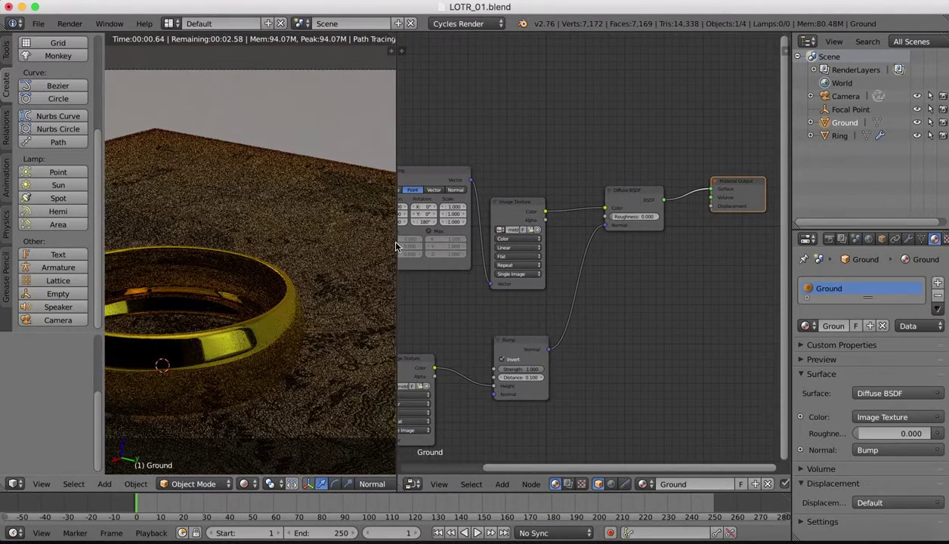
left_click_drag(396, 244, 567, 242)
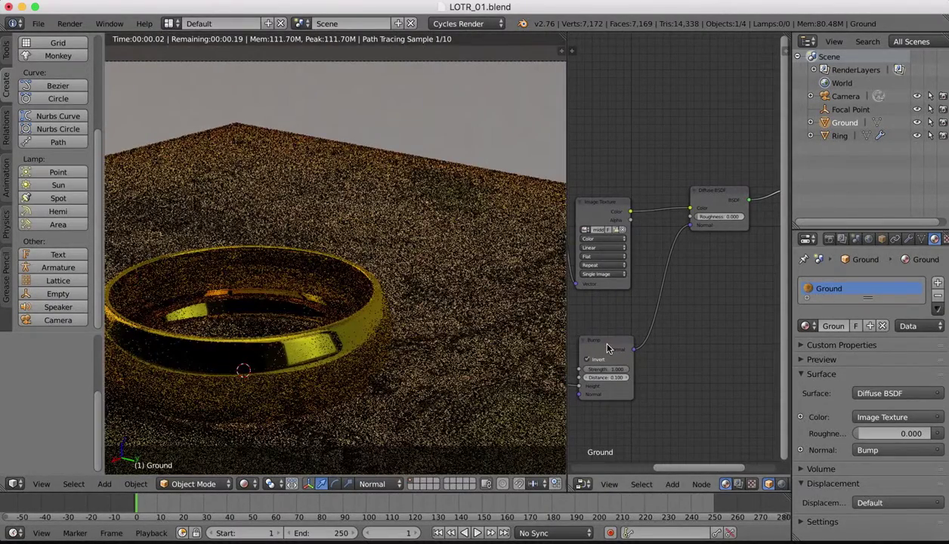
Step: Preview the Bump output on the ground, set its Distance to 207.1, enable Invert and relink Height
left_click(607, 347, "ctrl+shift")
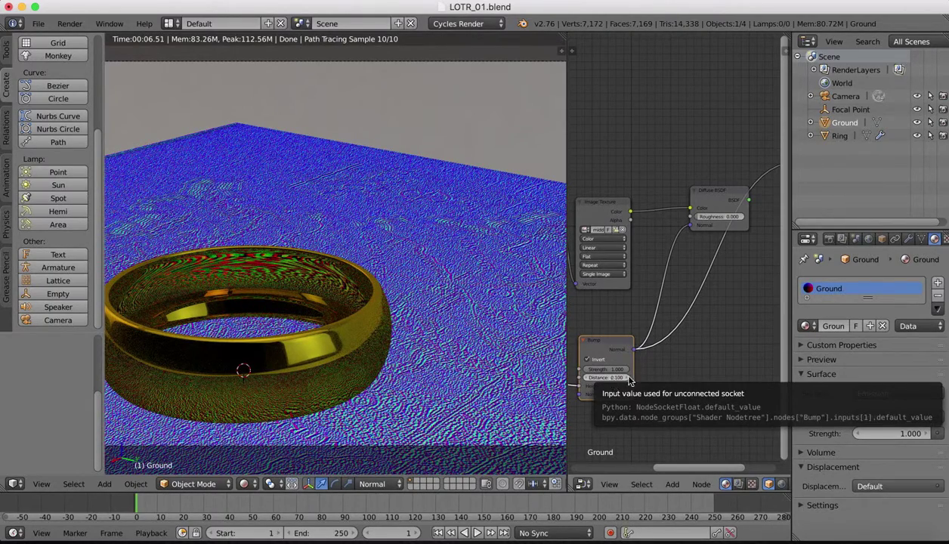
left_click_drag(607, 378, 612, 377)
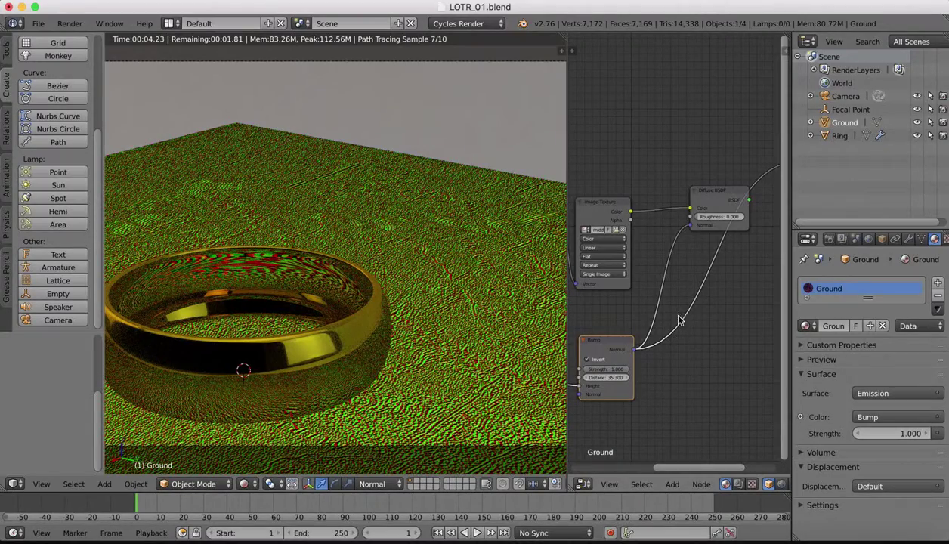
left_click_drag(605, 378, 614, 378)
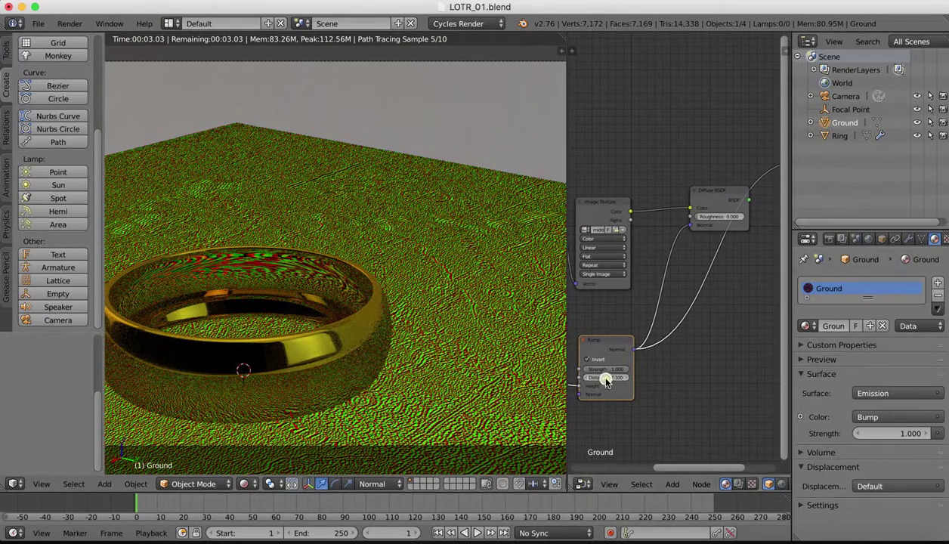
left_click(587, 359)
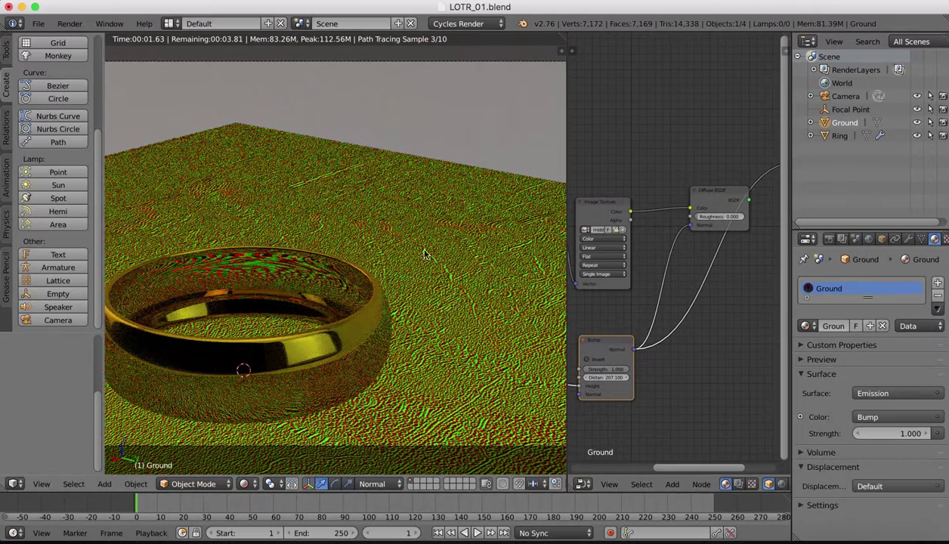
left_click(587, 362)
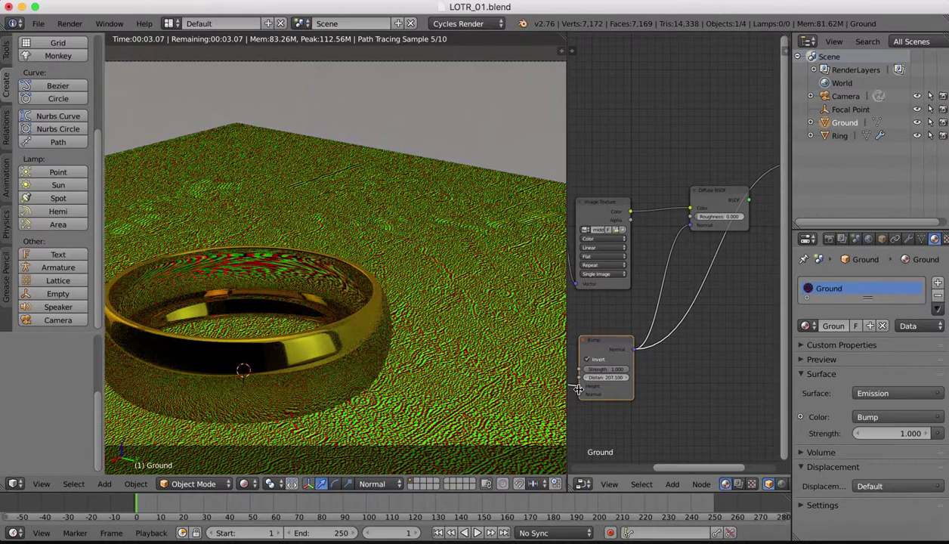
mouse_move(579, 390)
left_mouse_down()
mouse_move(579, 403)
mouse_move(577, 393)
left_mouse_up()
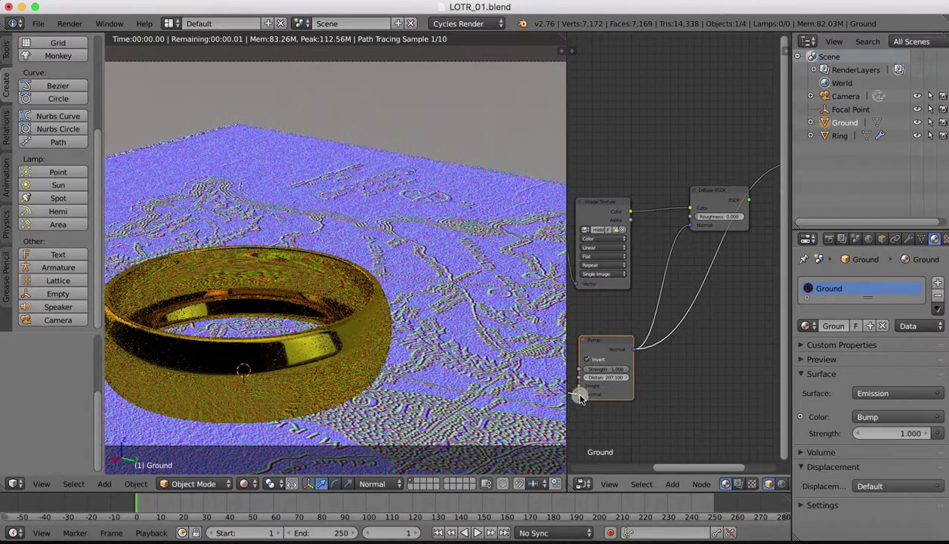
Step: Switch the ground preview back to the full Diffuse BSDF material
left_click(715, 195, "ctrl+shift")
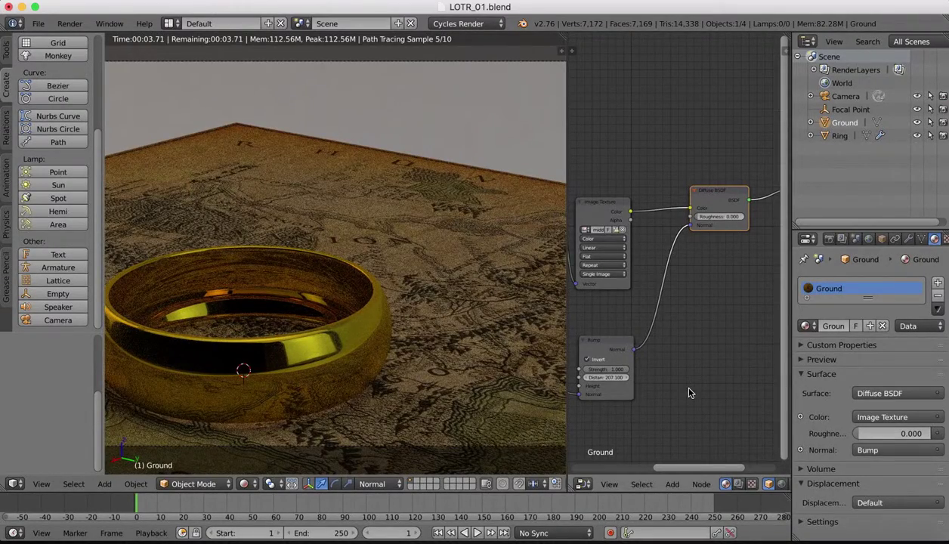
scroll(690, 392, "down", 3)
scroll(689, 393, "left", 3)
scroll(689, 392, "left", 5)
scroll(689, 392, "down", 3)
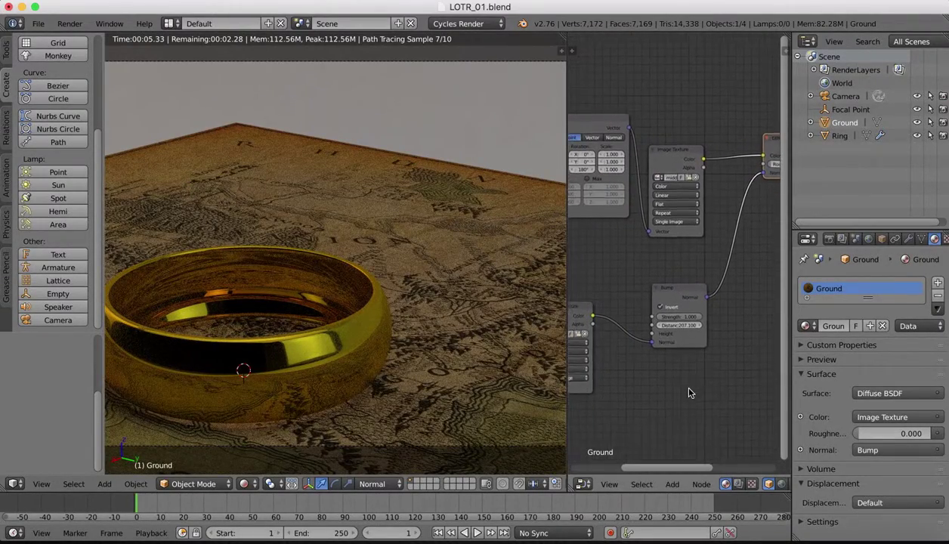
scroll(689, 392, "up", 2)
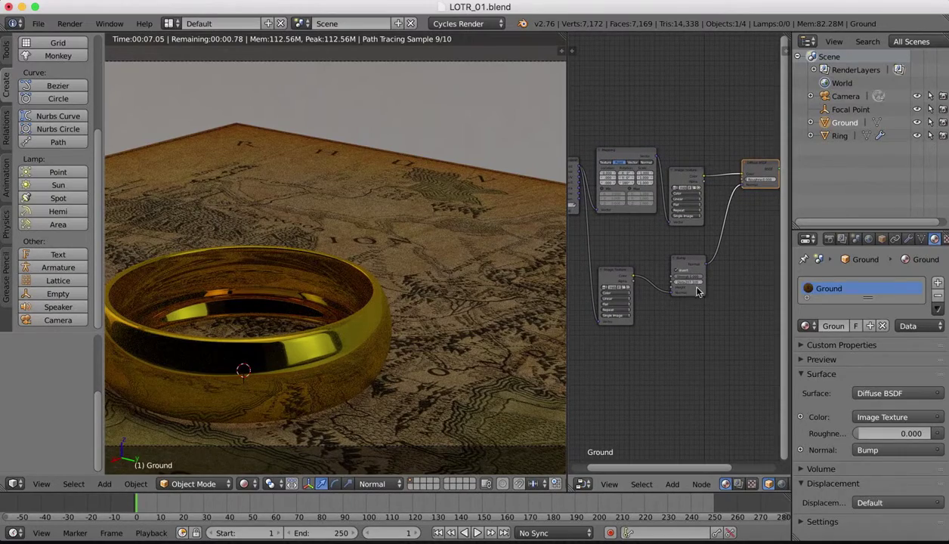
Step: Duplicate the lower Image Texture node, feed it texture coordinates and wire its Color into the Bump node
left_click(617, 272)
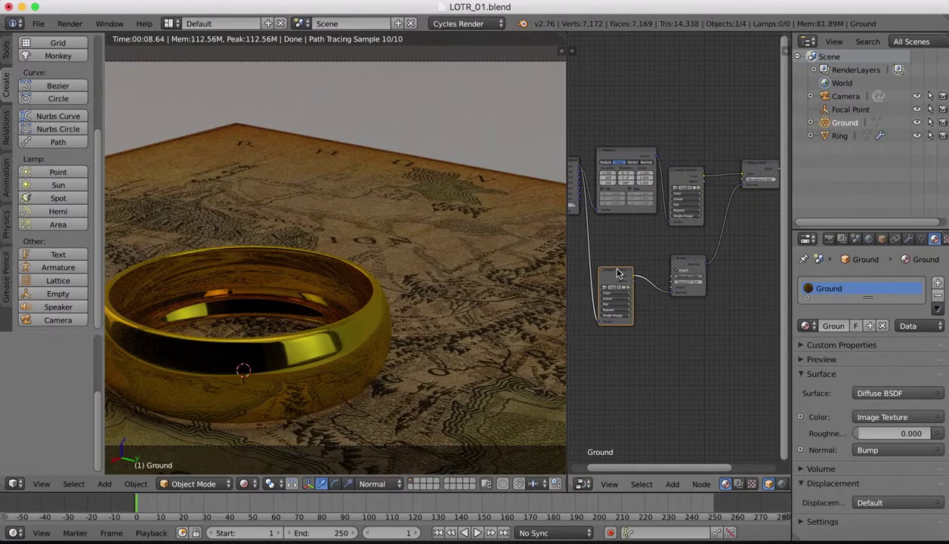
key("shift+d")
left_click(613, 342)
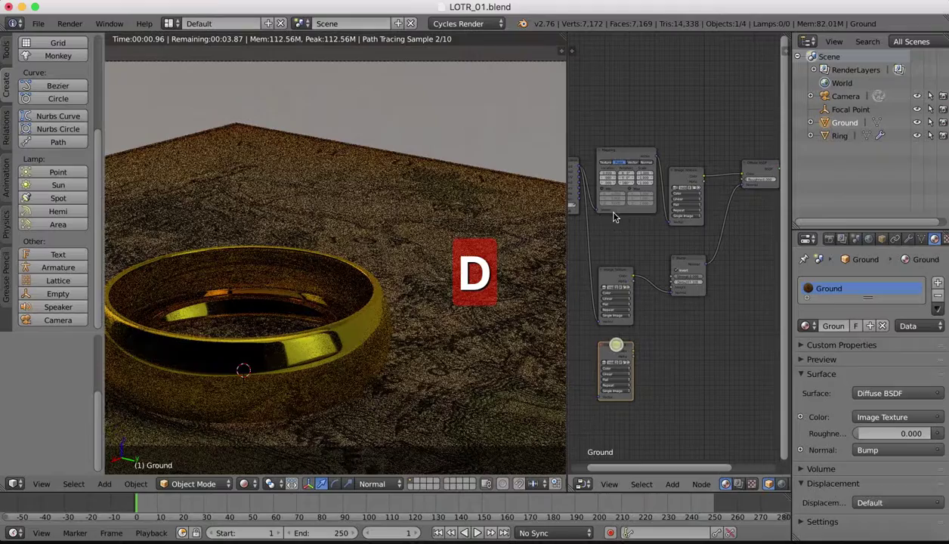
left_click_drag(580, 170, 597, 397)
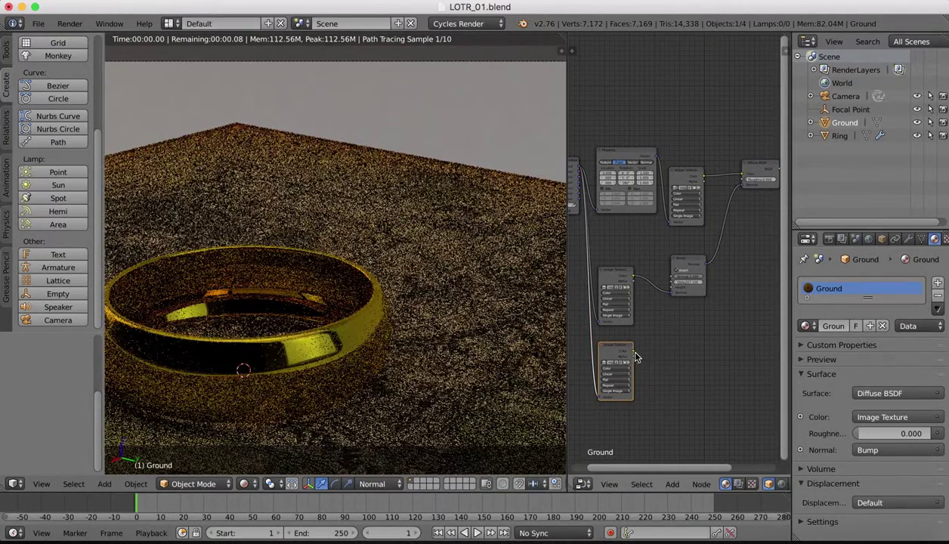
left_click_drag(634, 351, 673, 288)
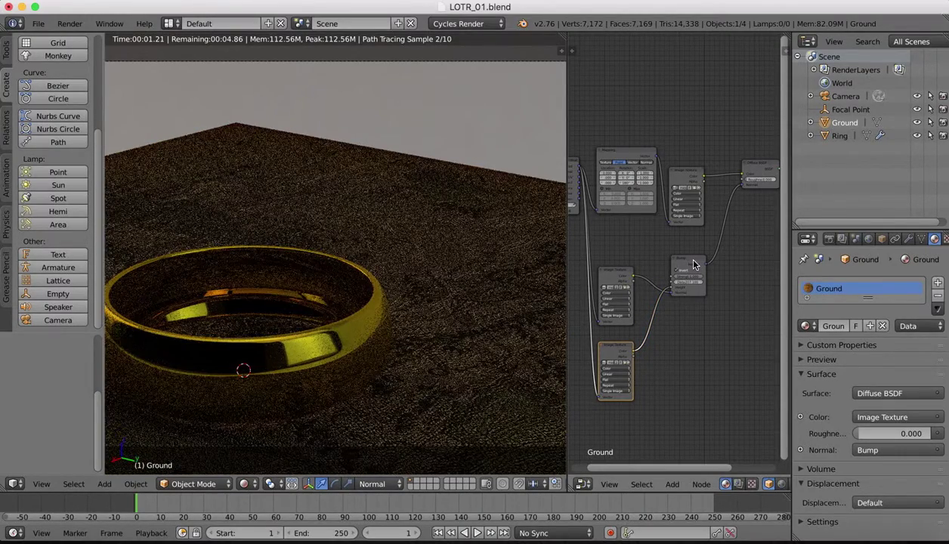
Step: Check the bump-only preview, return to the diffuse material and enlarge the node editor
left_click(695, 265, "ctrl+shift")
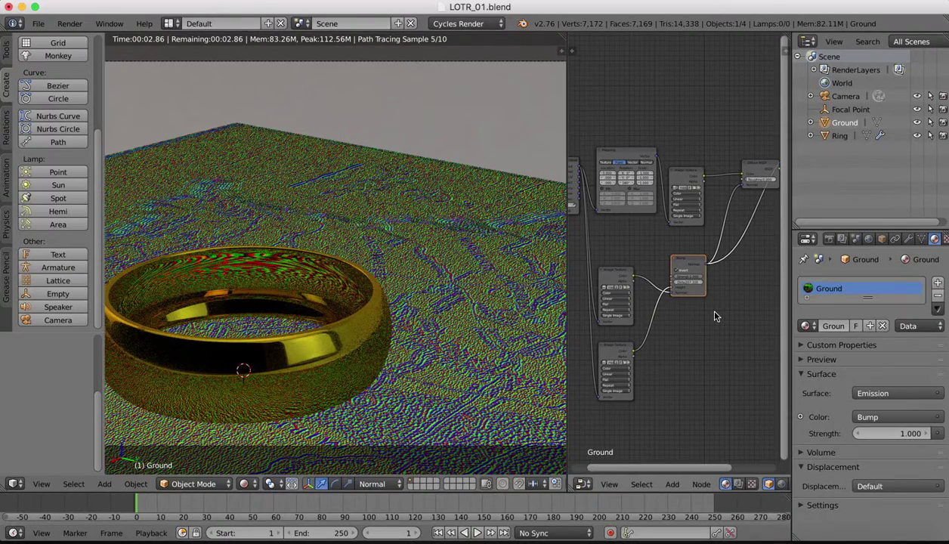
left_click(759, 168, "ctrl+shift")
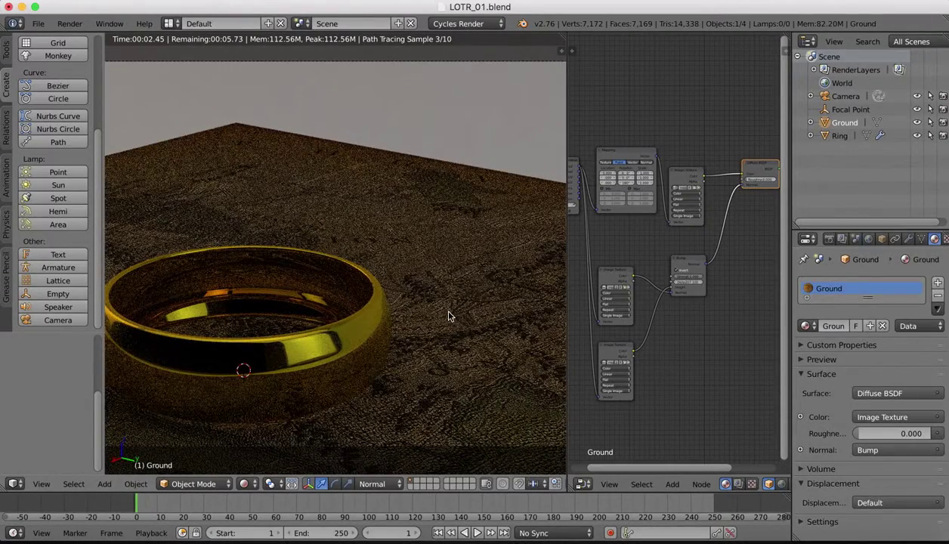
middle_click_drag(448, 316, 448, 313)
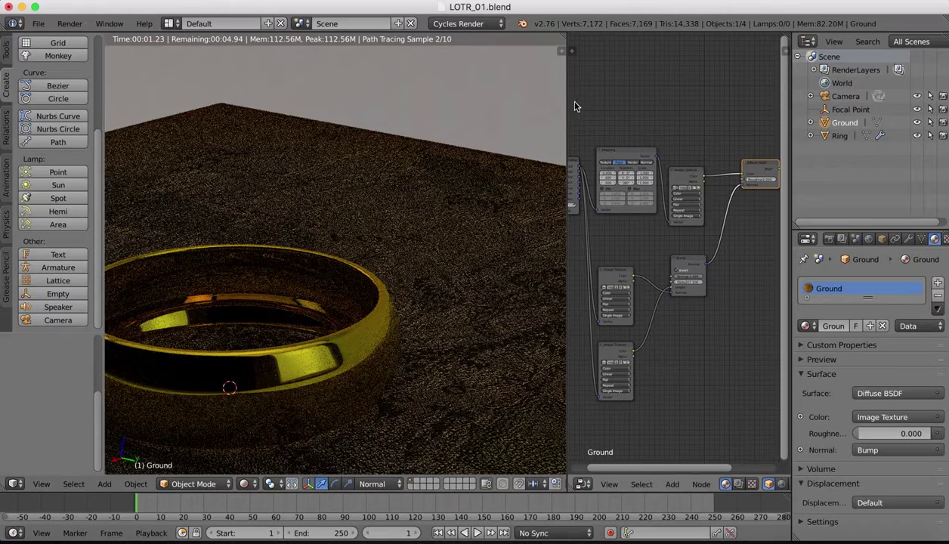
left_click_drag(568, 102, 469, 110)
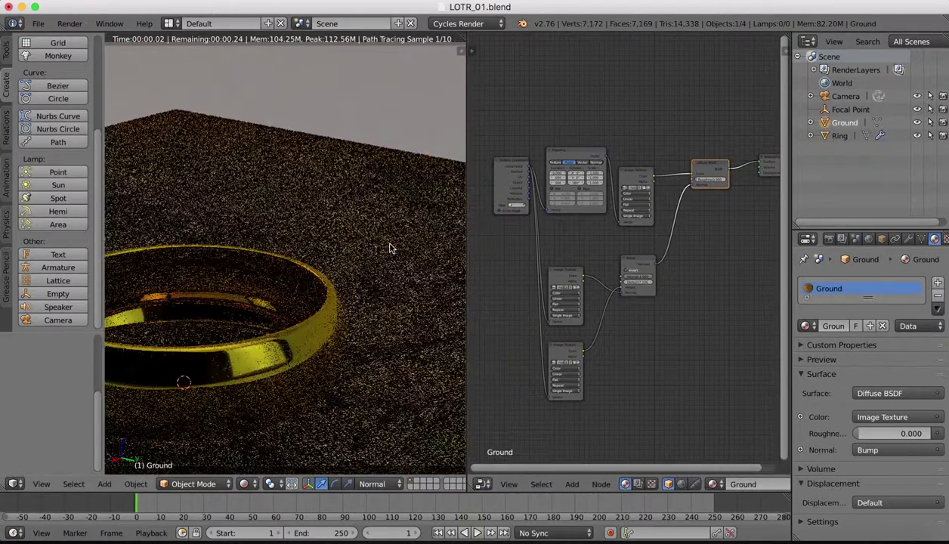
Step: Switch the 3D view to look through the scene camera
scroll(389, 248, "down", 5)
middle_click_drag(390, 248, 195, 315)
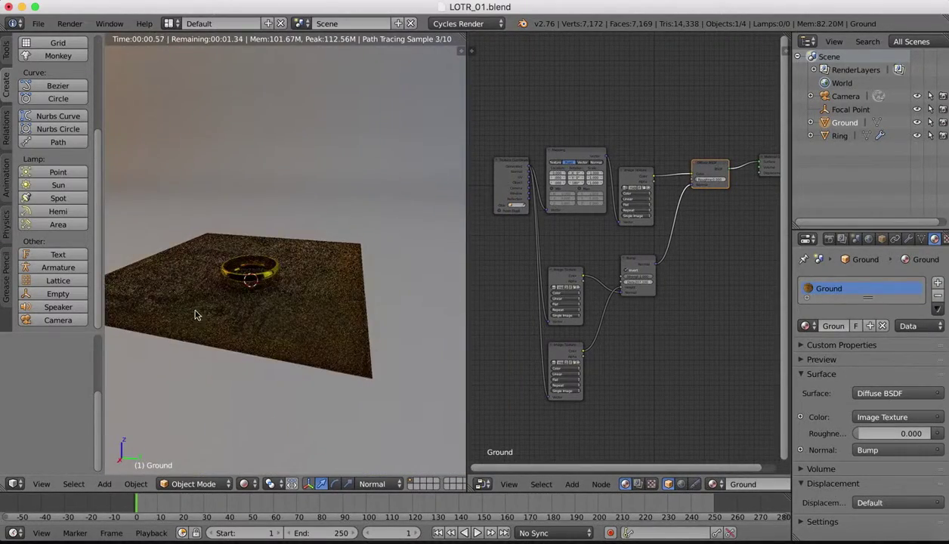
left_click(43, 483)
mouse_move(73, 484)
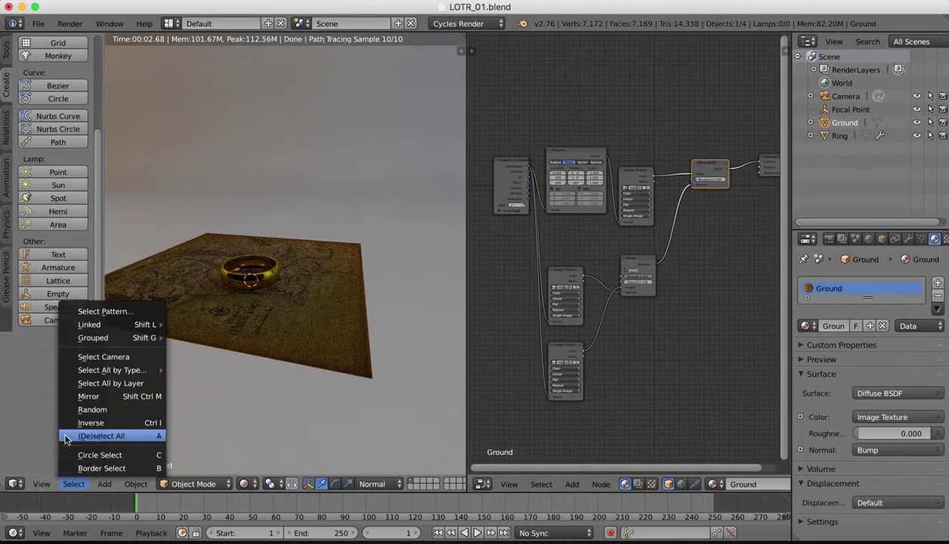
mouse_move(42, 484)
left_click(83, 435)
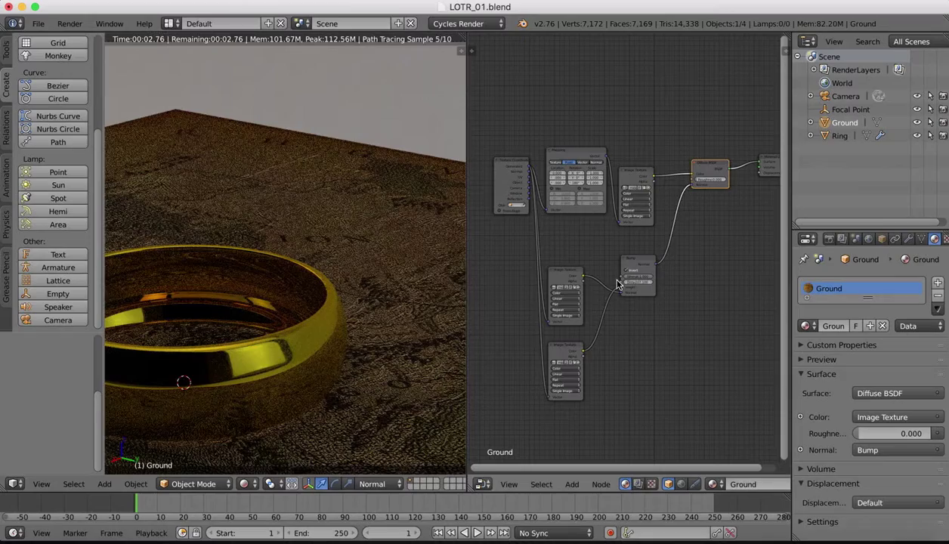
Step: Set the Bump node's Distance to 178.7 and Strength to 0.627
scroll(636, 260, "up", 5)
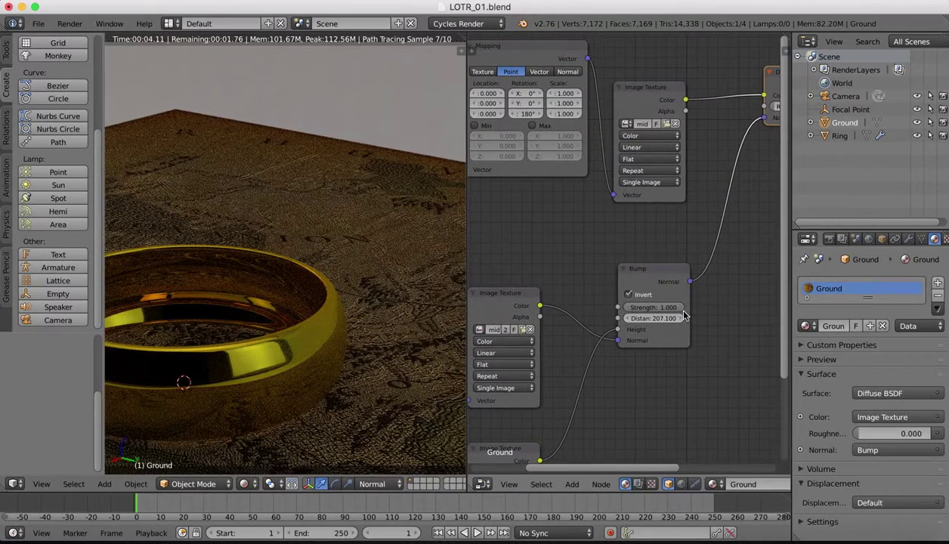
left_click_drag(678, 320, 677, 308)
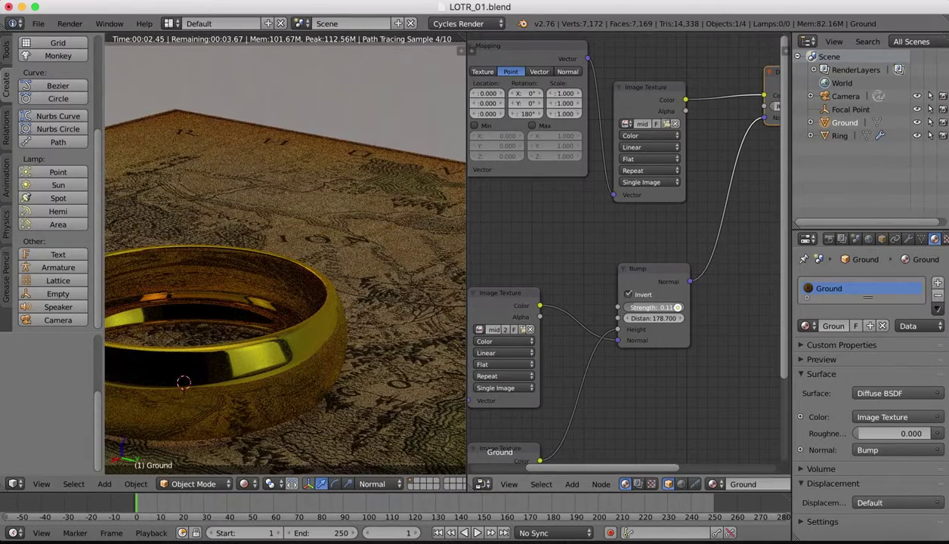
left_click_drag(678, 308, 693, 309)
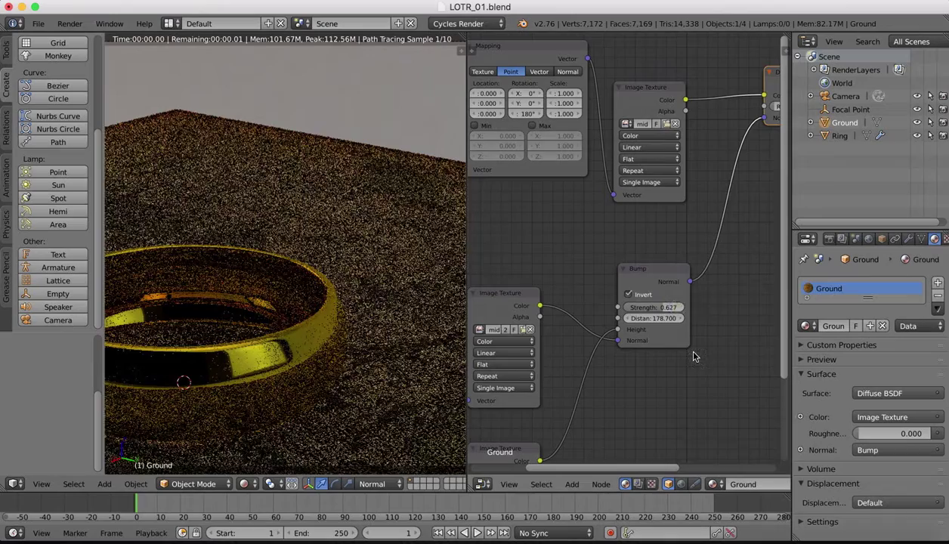
scroll(694, 357, "right", 6)
scroll(695, 357, "up", 2)
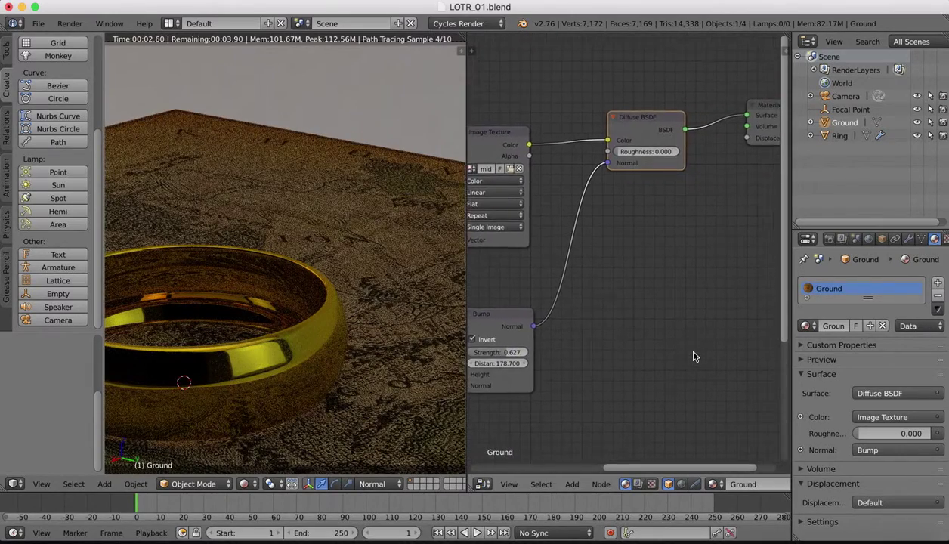
scroll(695, 356, "right", 1)
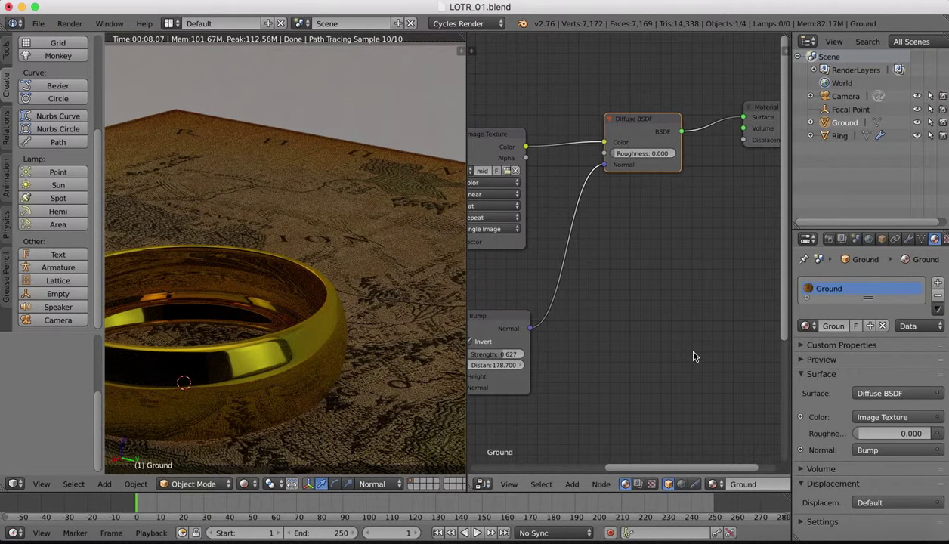
Step: Add a Glossy BSDF node beside the Diffuse BSDF
left_click(570, 485)
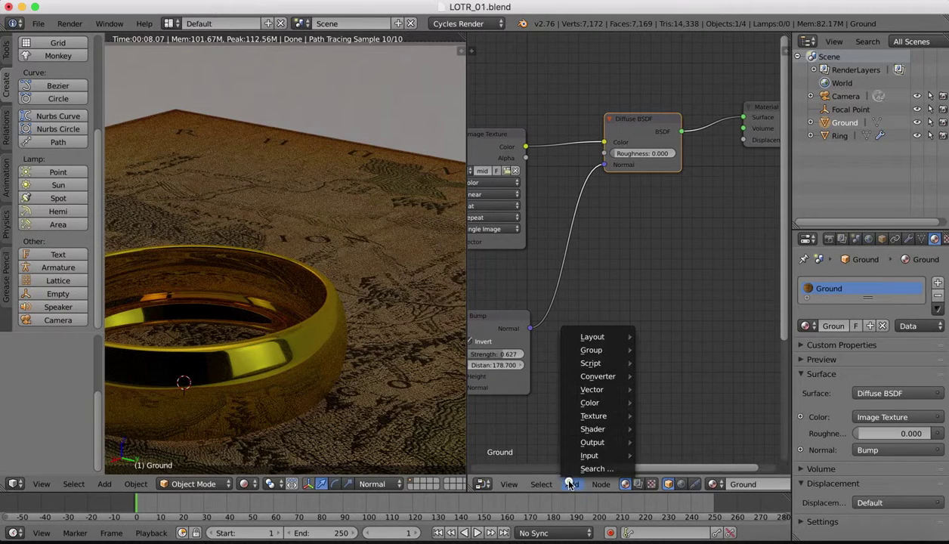
left_click(594, 469)
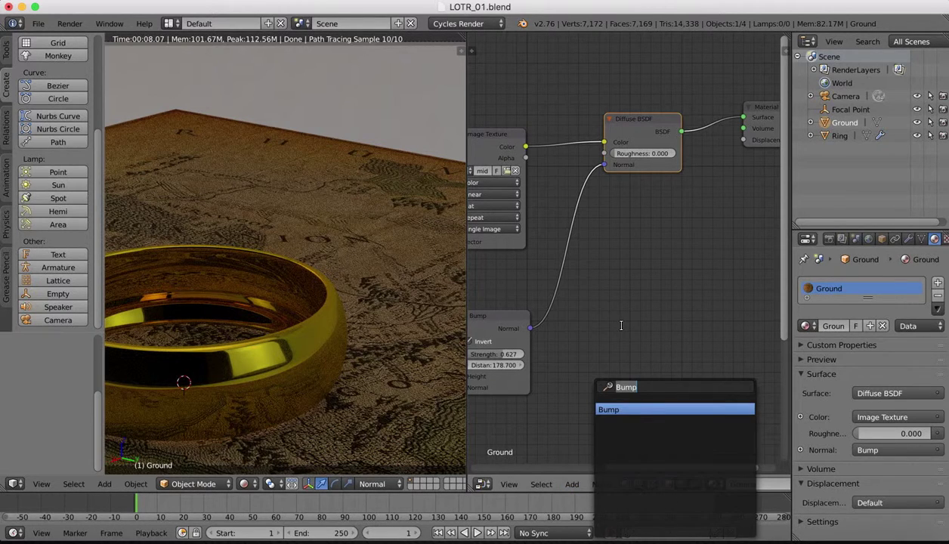
type("glo")
key("Return")
left_click(711, 374)
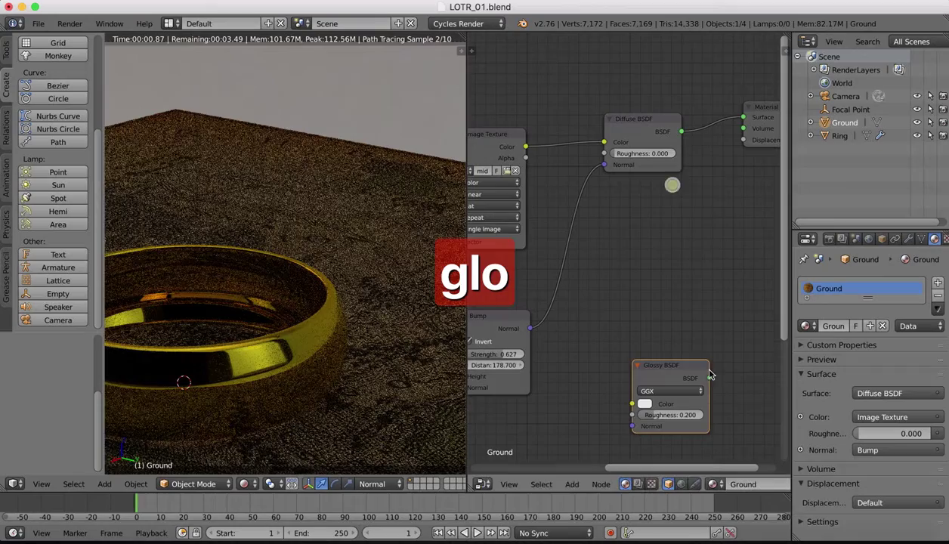
left_click_drag(683, 366, 656, 208)
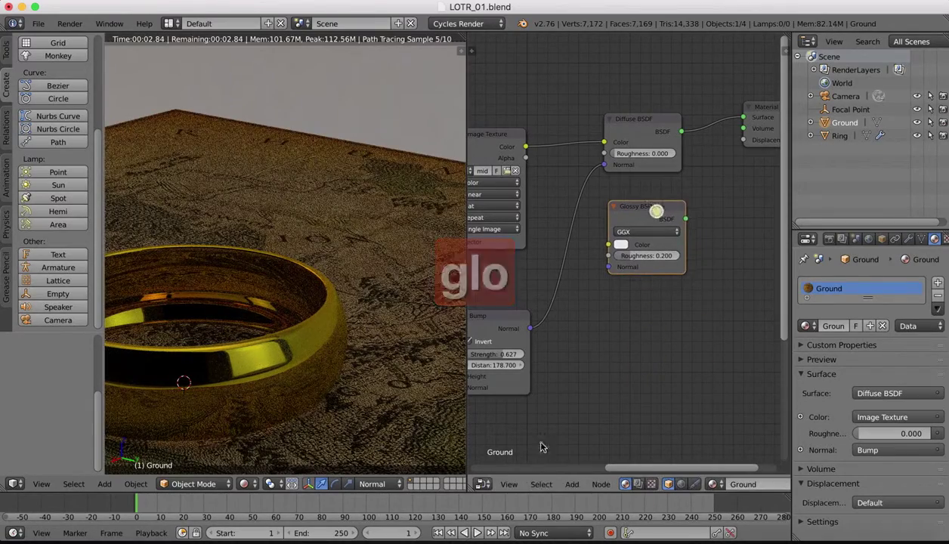
Step: Insert a Mix Shader before the Material Output and feed the Glossy BSDF into it
left_click(569, 484)
left_click(582, 467)
type("mix")
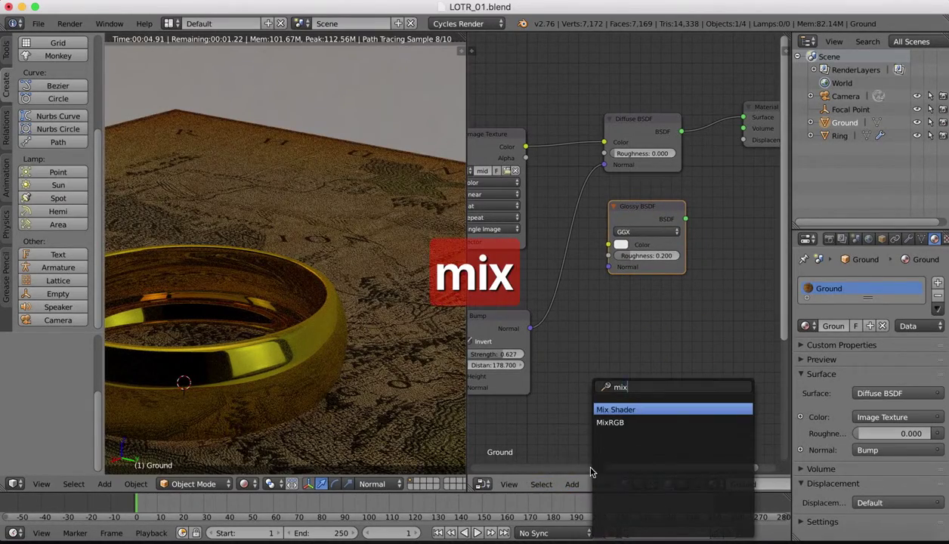
key("Return")
left_click(710, 185)
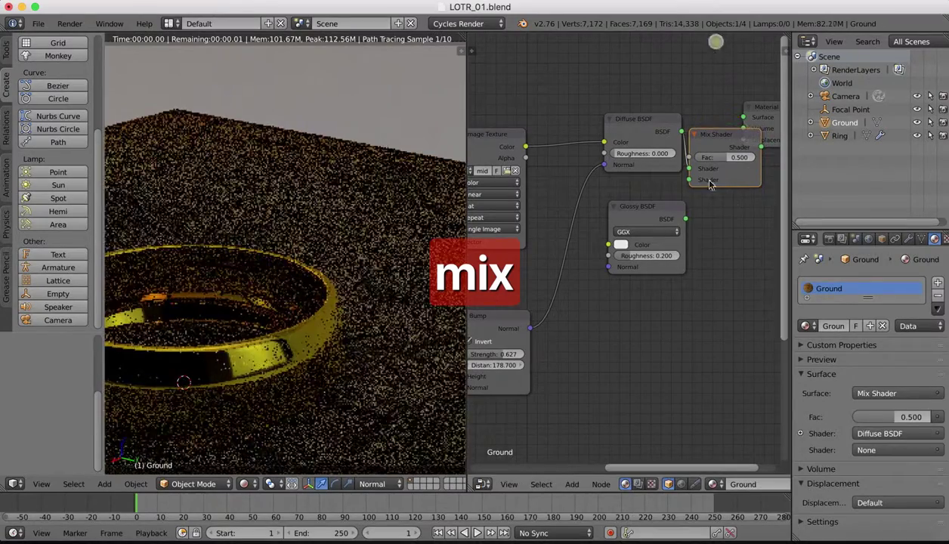
left_click_drag(686, 219, 723, 180)
scroll(690, 249, "right", 6)
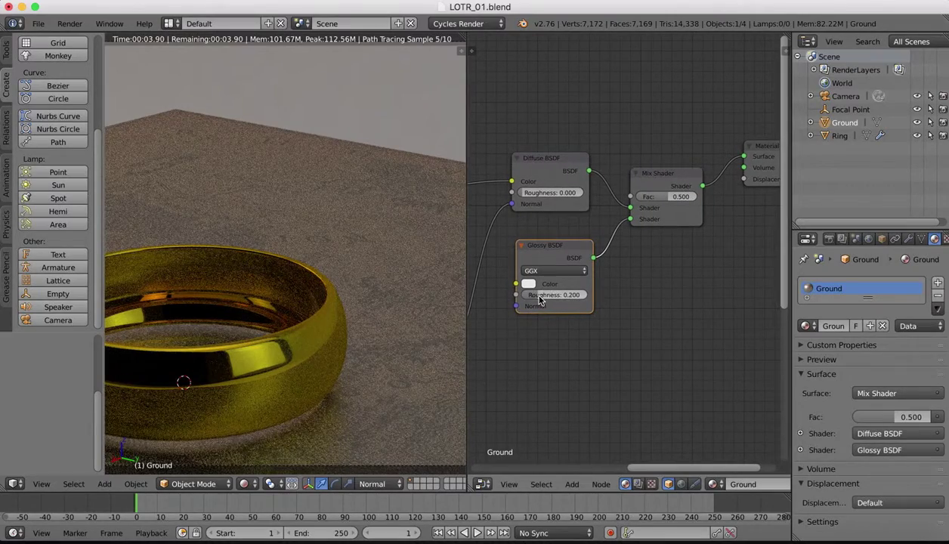
Step: Set the Mix Shader Fac to 0.01 and the glossy roughness to 0.054
left_click_drag(538, 300, 539, 296)
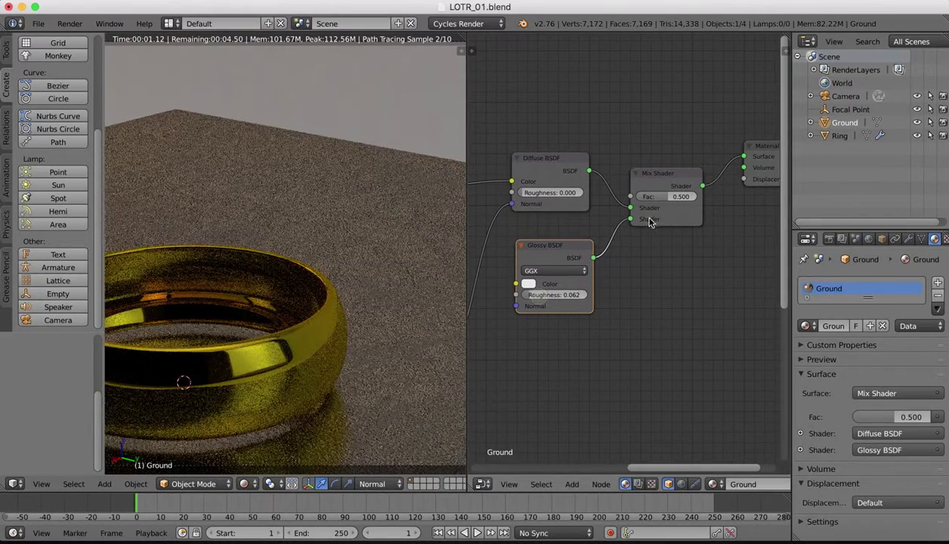
left_click_drag(669, 204, 669, 198)
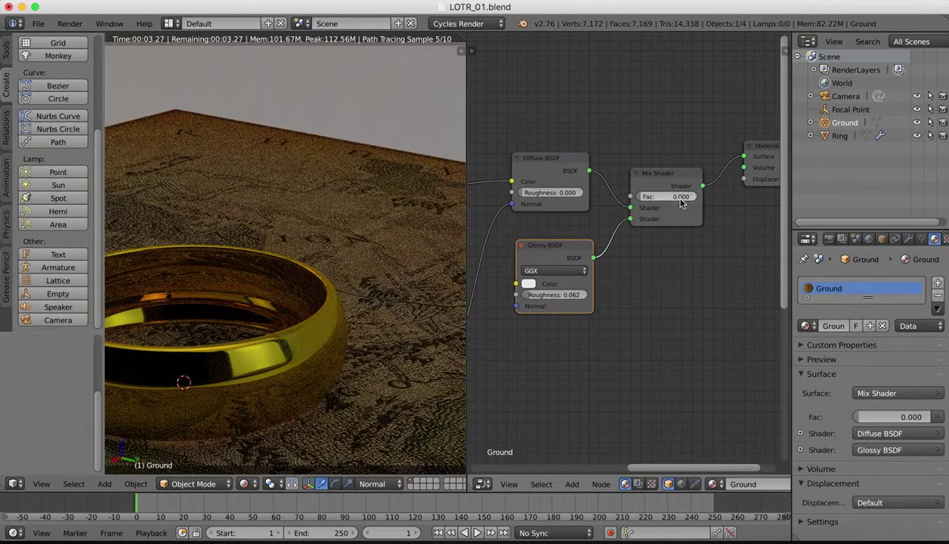
left_click(670, 198)
type("0.")
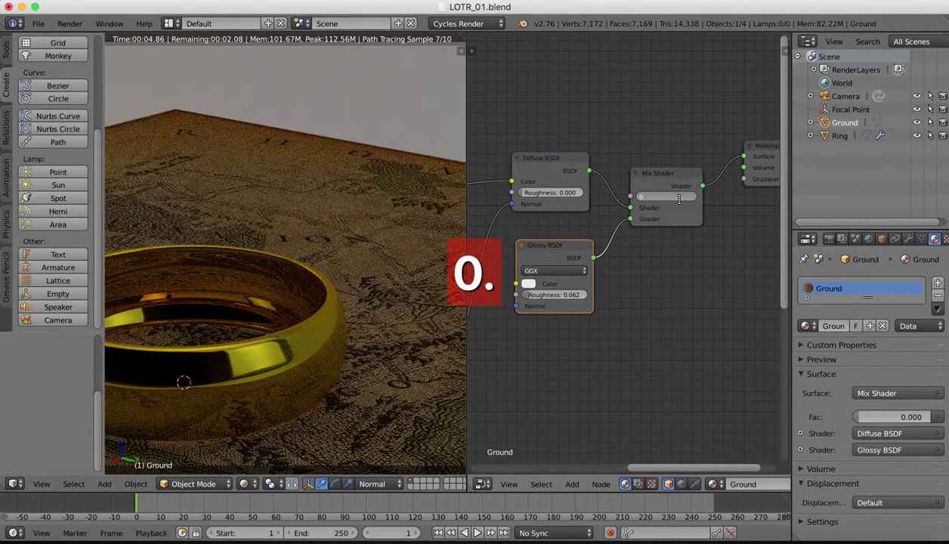
type("01")
key("Return")
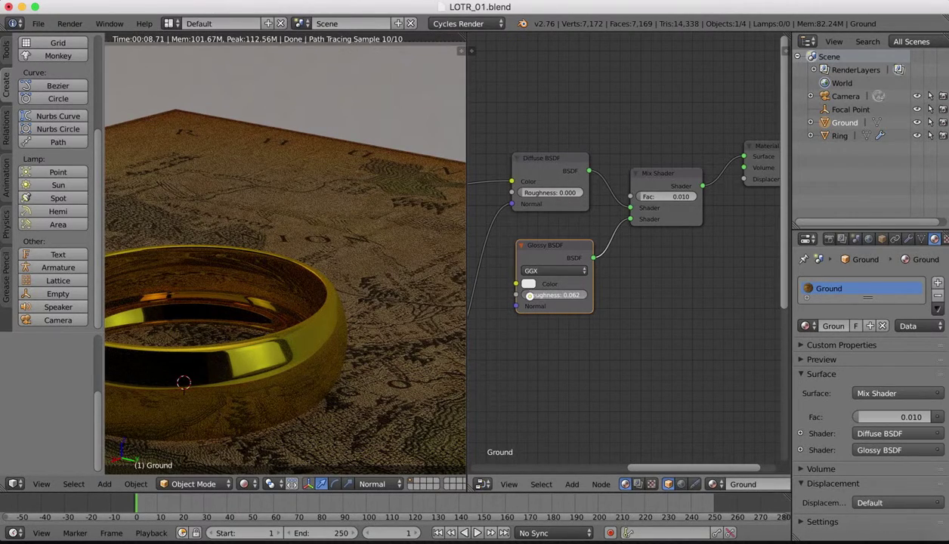
left_click_drag(529, 296, 523, 295)
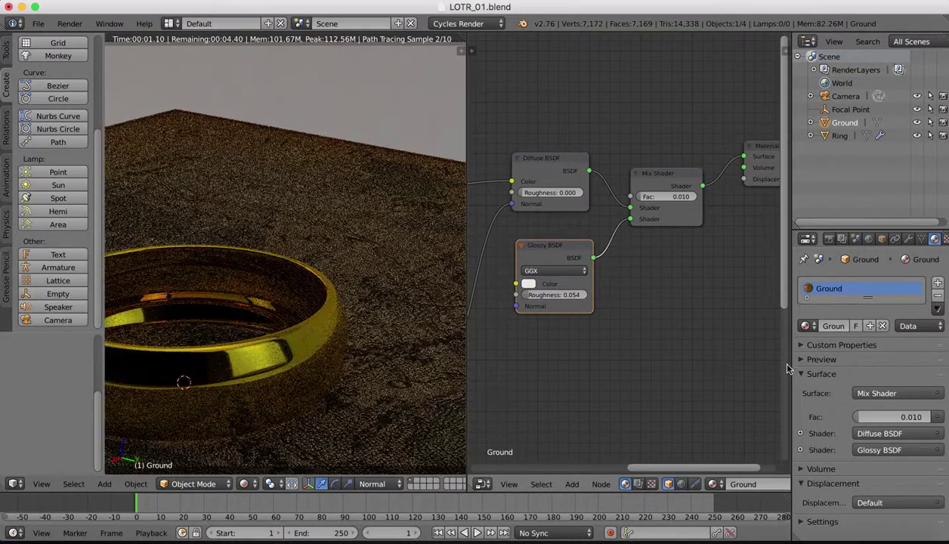
scroll(681, 302, "down", 3)
scroll(716, 269, "right", 2, "ctrl")
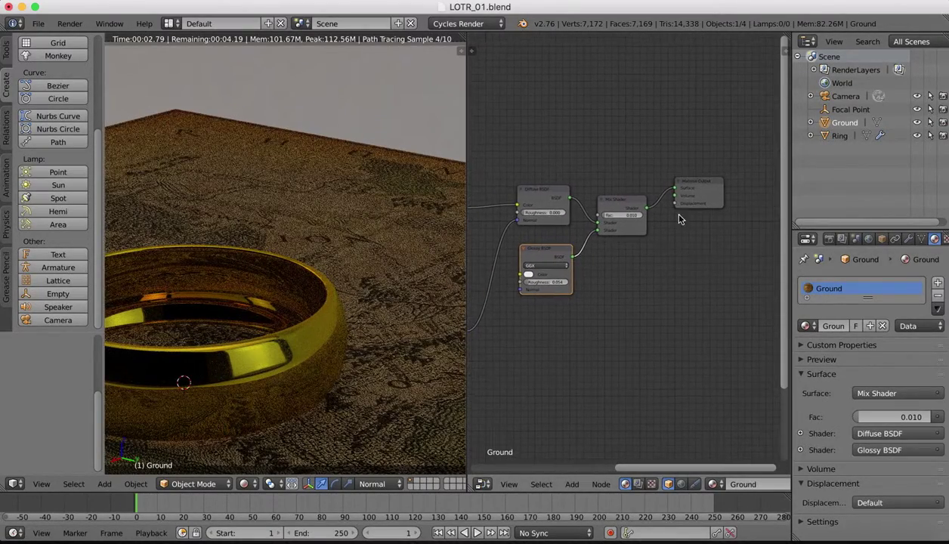
Step: Spread out the output, mix and glossy nodes and add a Bright/Contrast node
left_click_drag(697, 184, 752, 183)
left_click_drag(622, 200, 672, 195)
left_click_drag(545, 255, 547, 299)
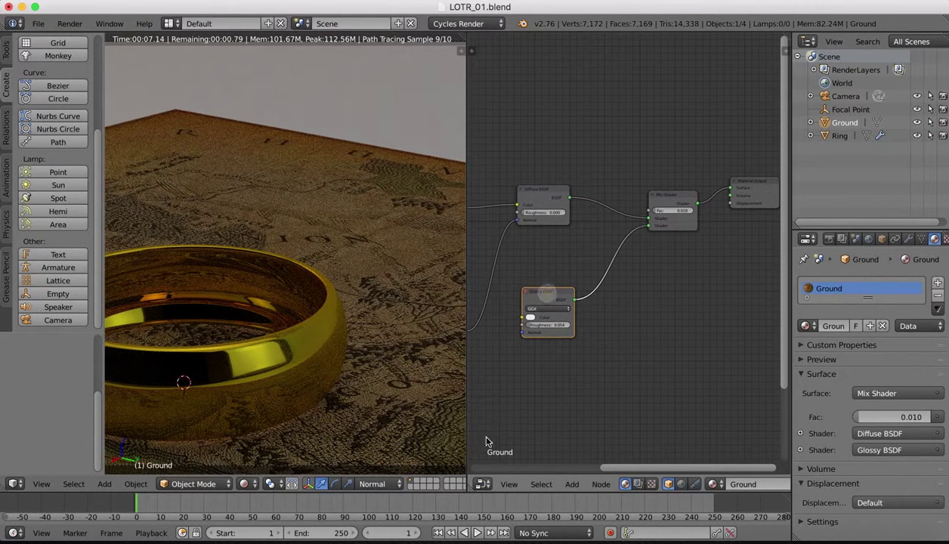
left_click(573, 484)
left_click(590, 470)
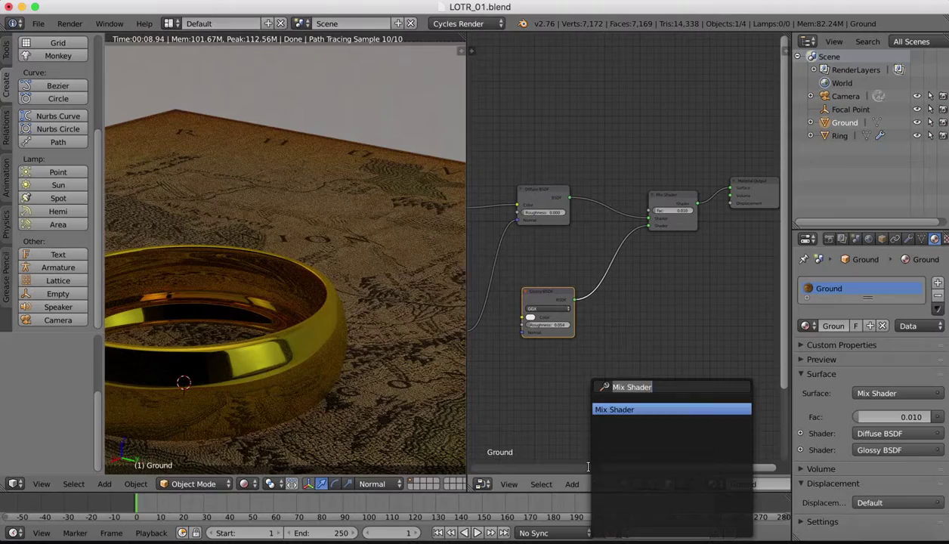
type("bri")
left_click(633, 422)
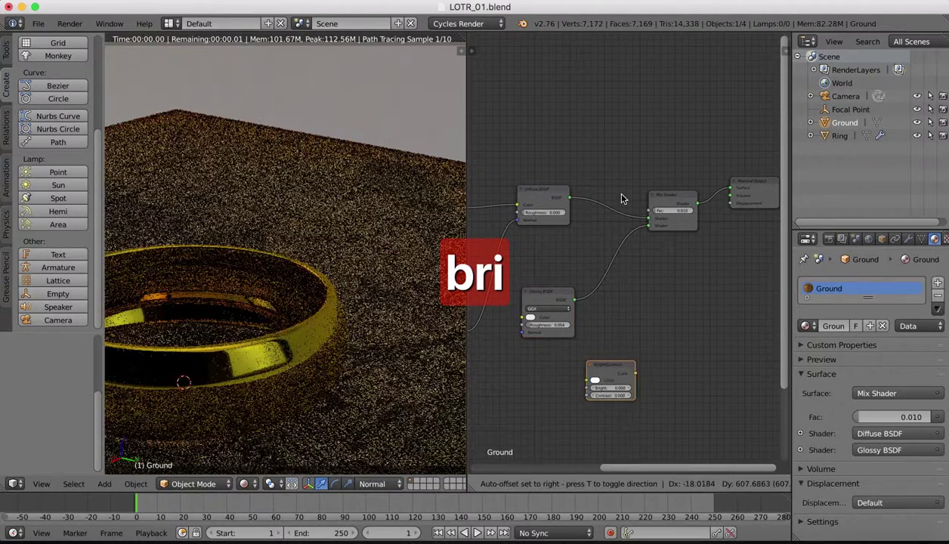
left_click(713, 273)
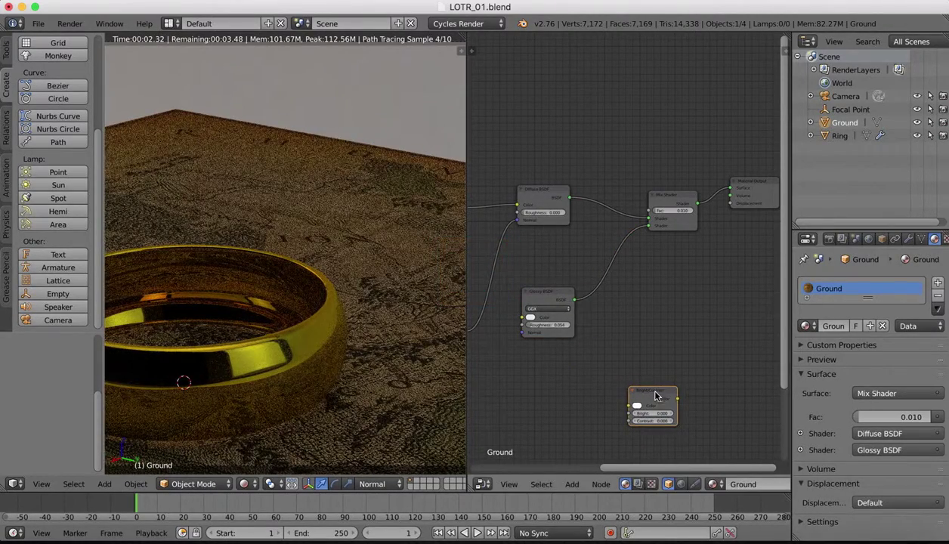
left_click_drag(655, 393, 624, 198)
Step: Wire Diffuse BSDF straight into the Mix Shader and place Bright/Contrast between the map texture and Diffuse
scroll(559, 153, "left", 5, "ctrl")
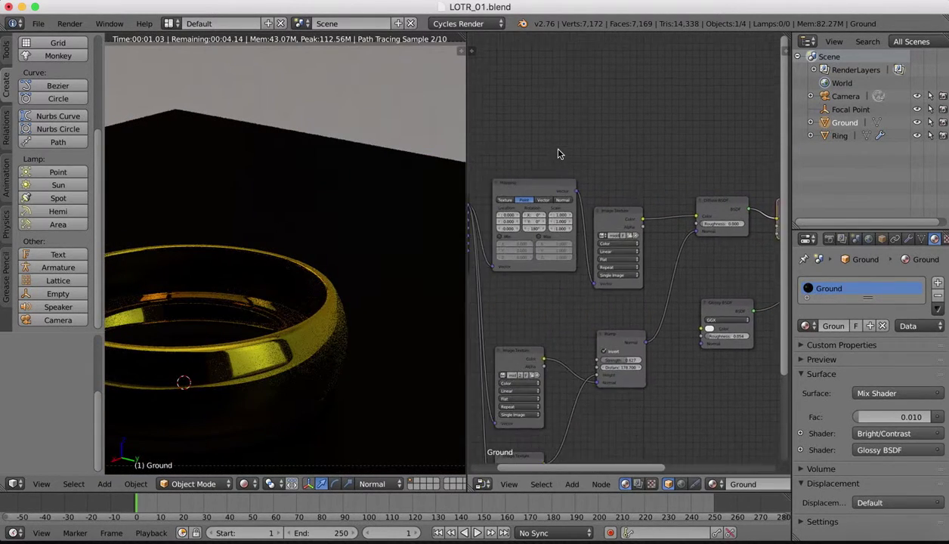
scroll(575, 182, "down", 1)
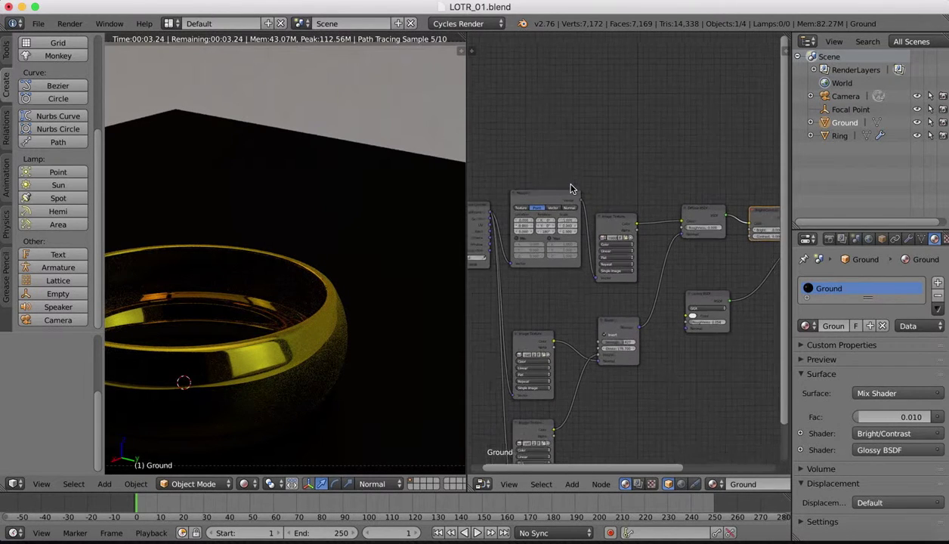
scroll(561, 191, "right", 3, "ctrl")
left_click_drag(627, 297, 688, 296)
left_click(686, 214)
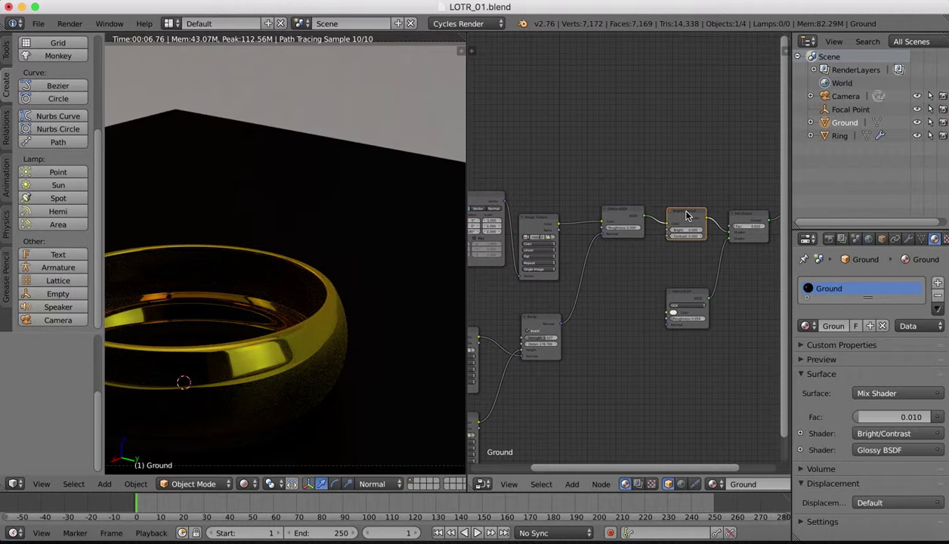
left_click(637, 221)
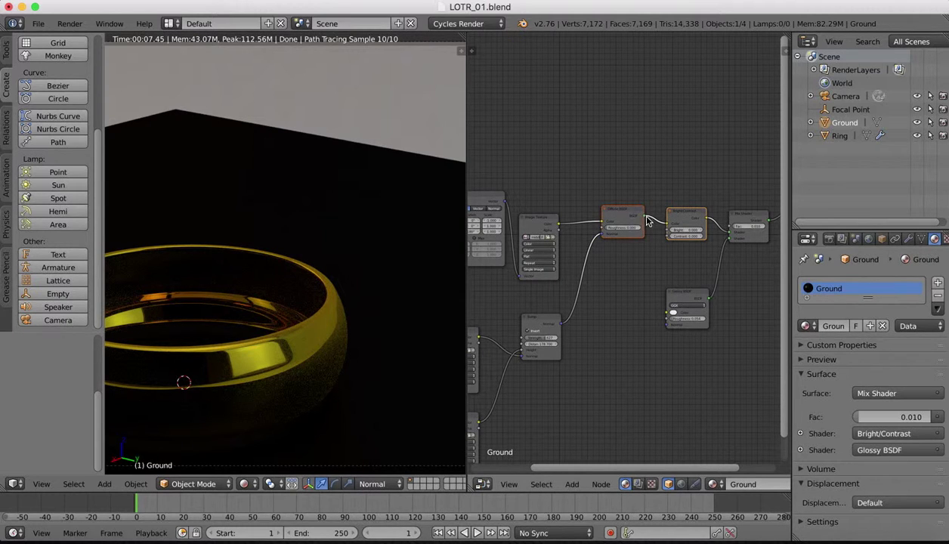
left_click_drag(643, 221, 727, 237)
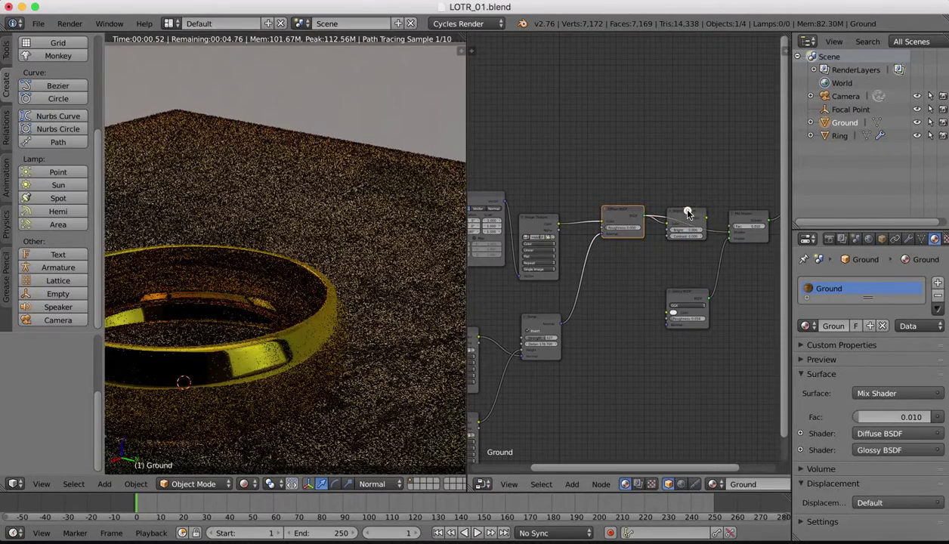
left_click_drag(689, 212, 651, 189)
left_click_drag(673, 155, 582, 214)
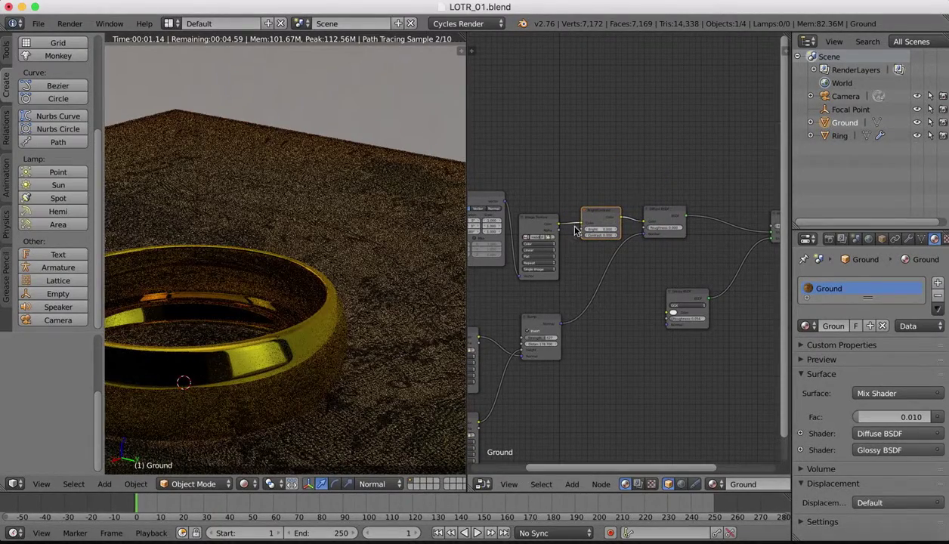
Step: Try a Bright of 0.01 and a Contrast of 0 on the map's Bright/Contrast node
scroll(574, 231, "up", 4)
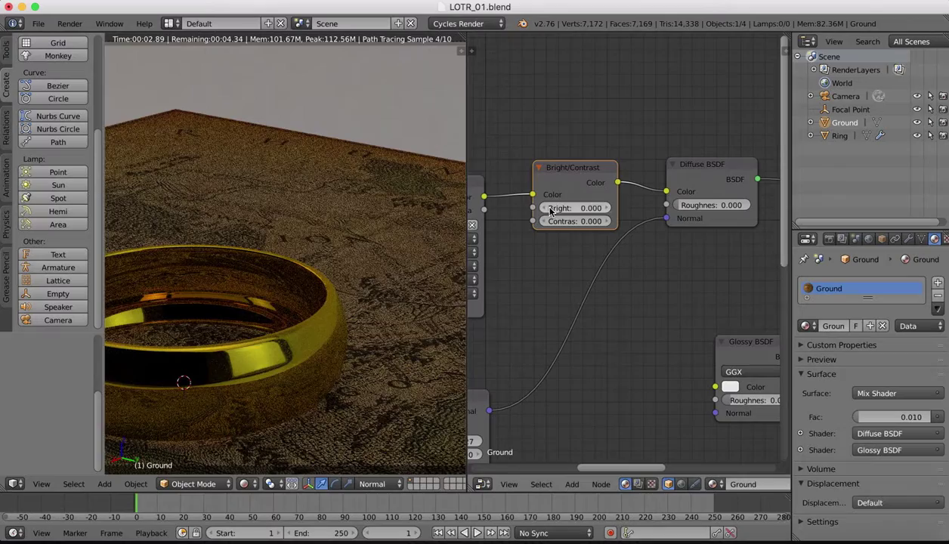
left_click(551, 211)
left_click(552, 211)
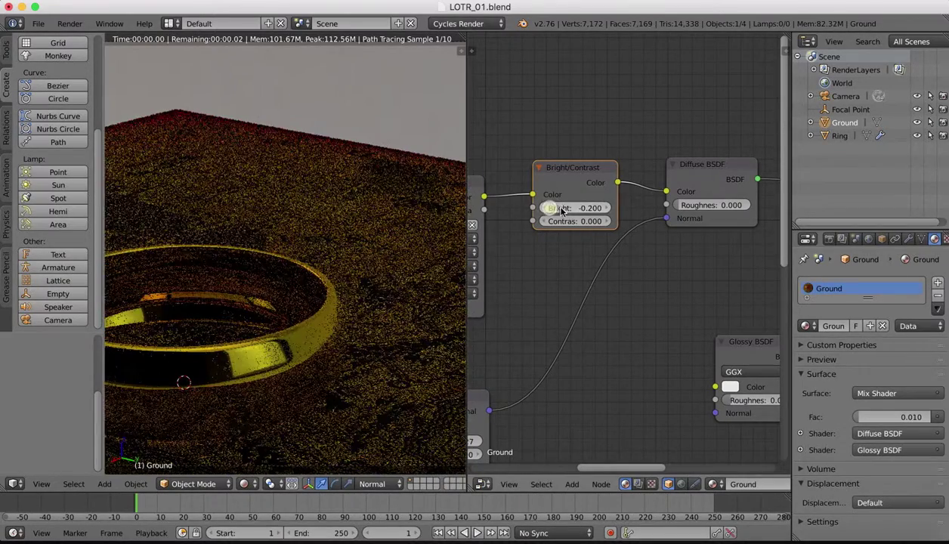
left_click(561, 211)
type("0.01")
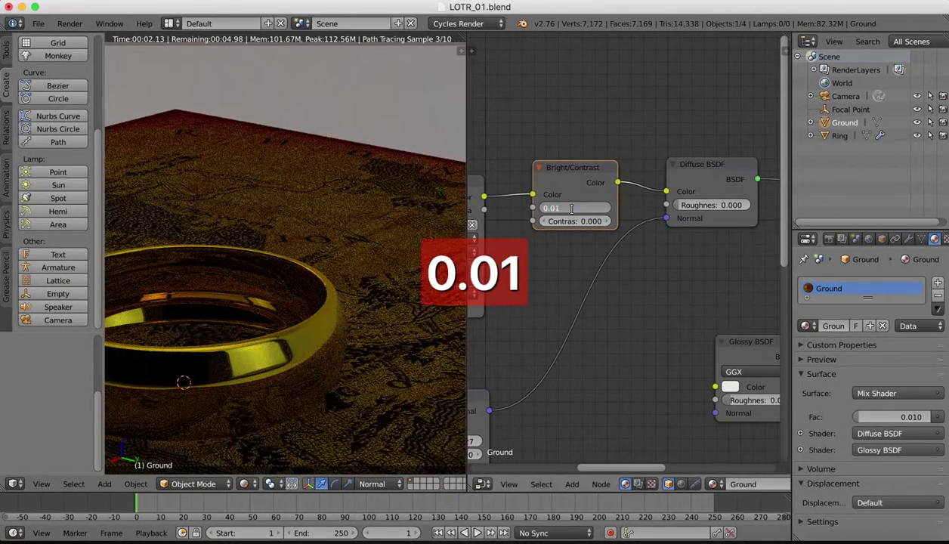
key("Return")
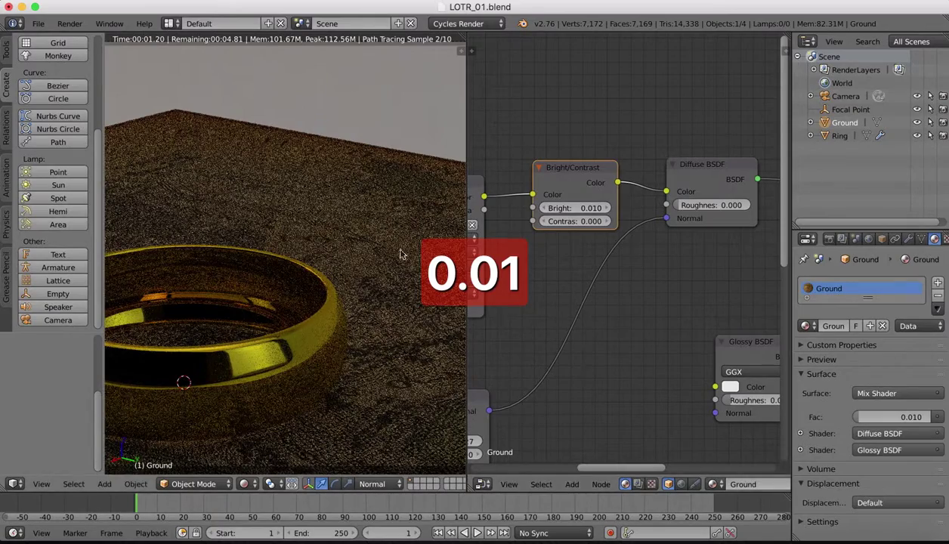
left_click(583, 221)
type("0.0")
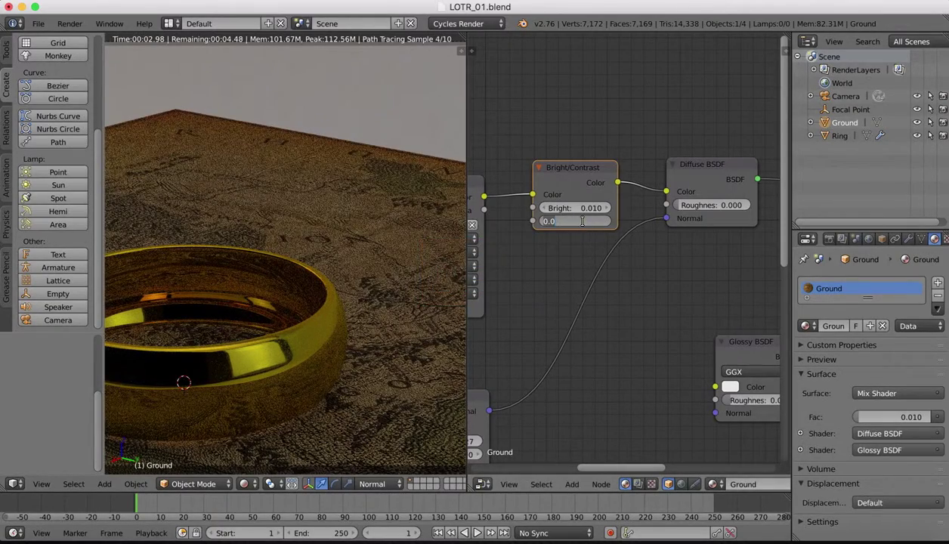
key("Return")
Step: Test higher map brightness values, then settle on a Bright of 0.02
left_click(607, 209)
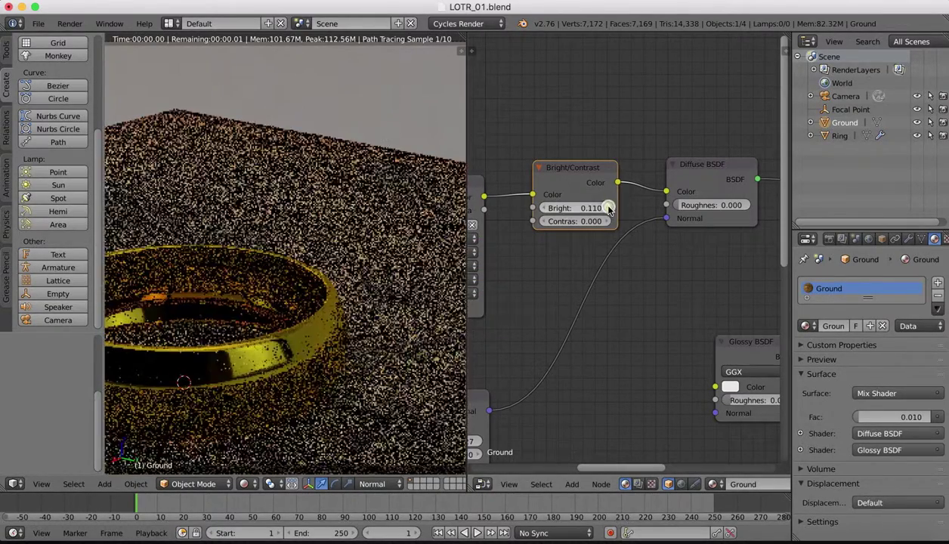
left_click(608, 209)
left_click(608, 208)
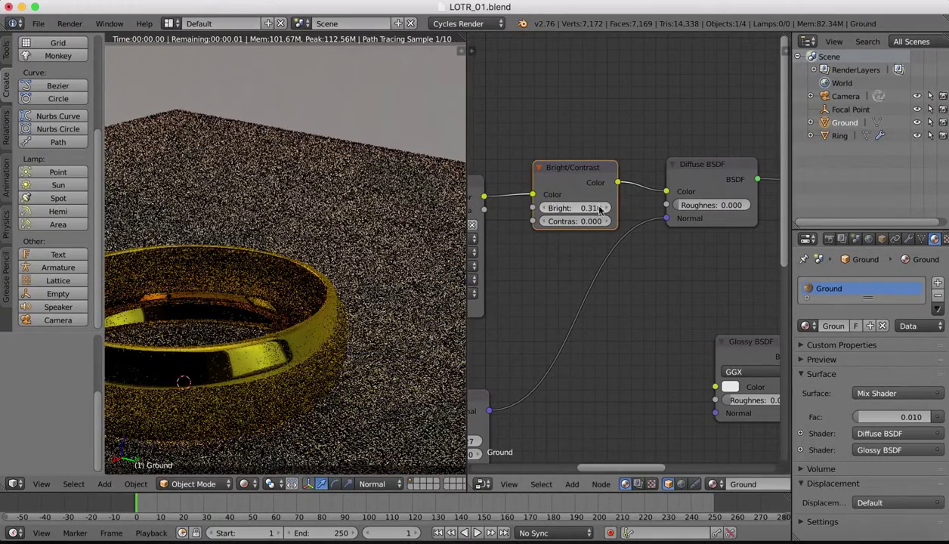
left_click(544, 208)
left_click(544, 208)
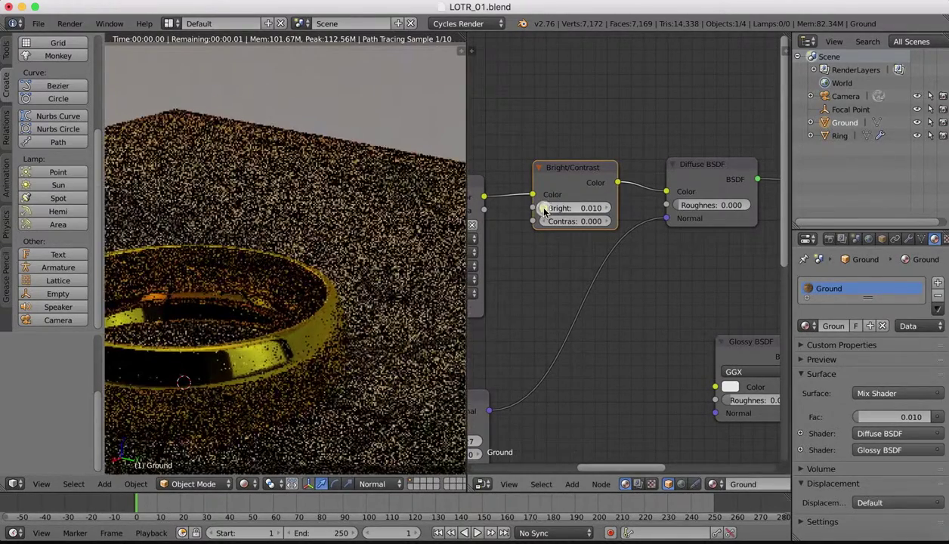
left_click(545, 209)
left_click(591, 209)
type("0.02")
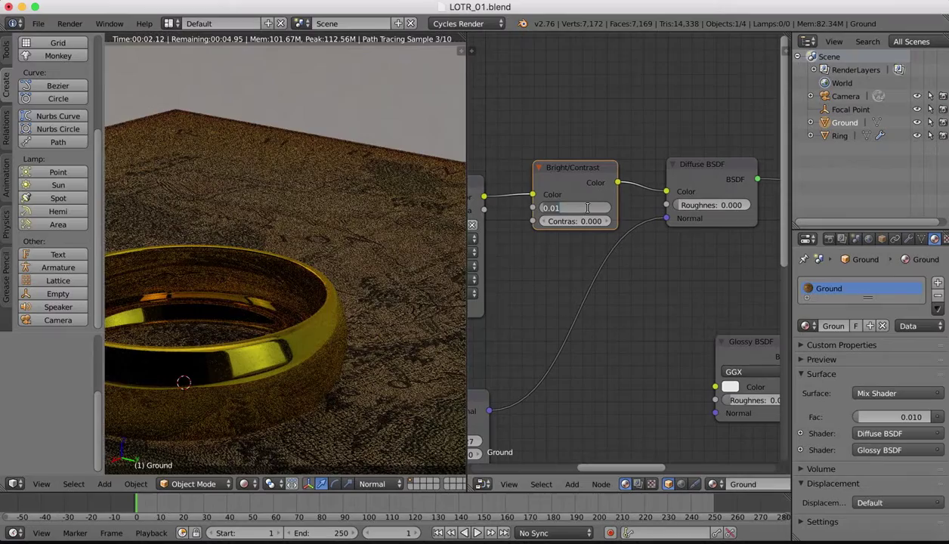
key("Return")
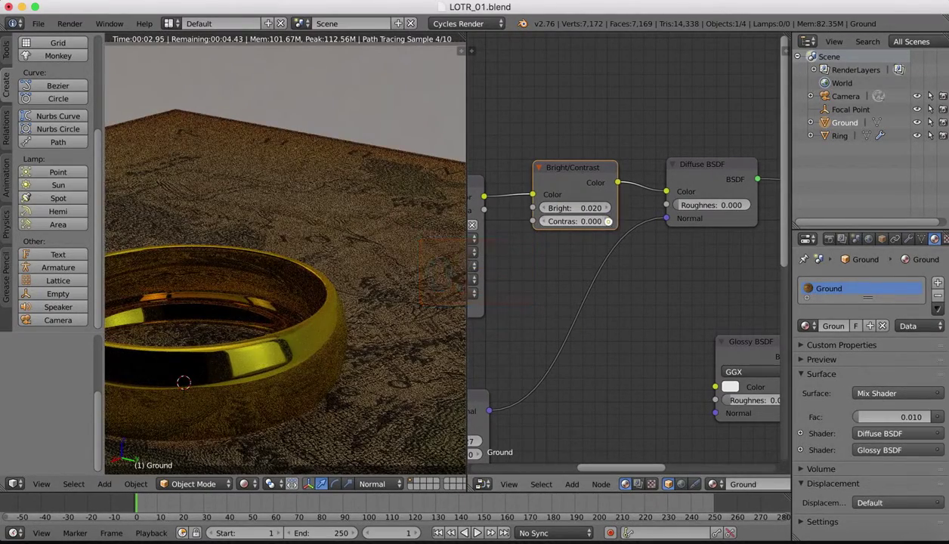
Step: Set the map Contrast to 0.2 and view the result through the camera
left_click(607, 221)
left_click(607, 221)
left_click(607, 222)
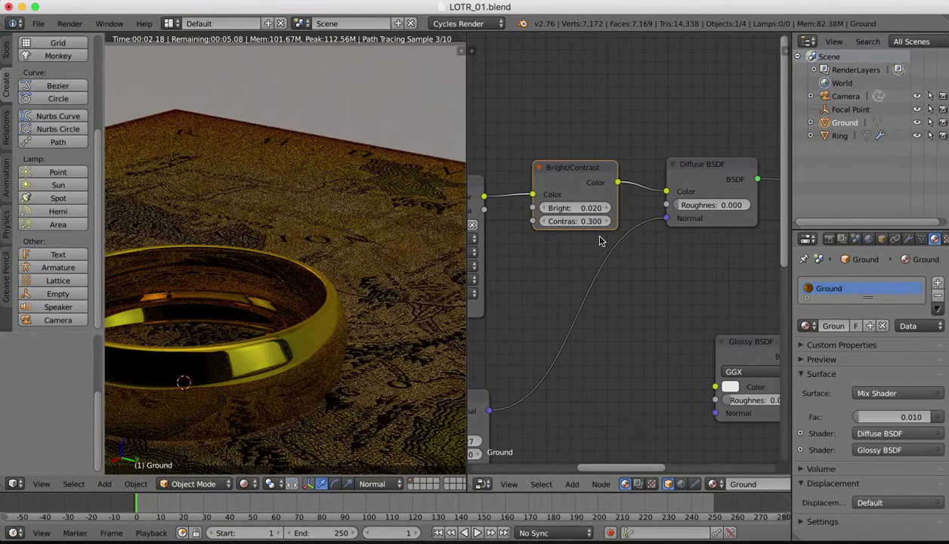
left_click(535, 221)
key("KP_0")
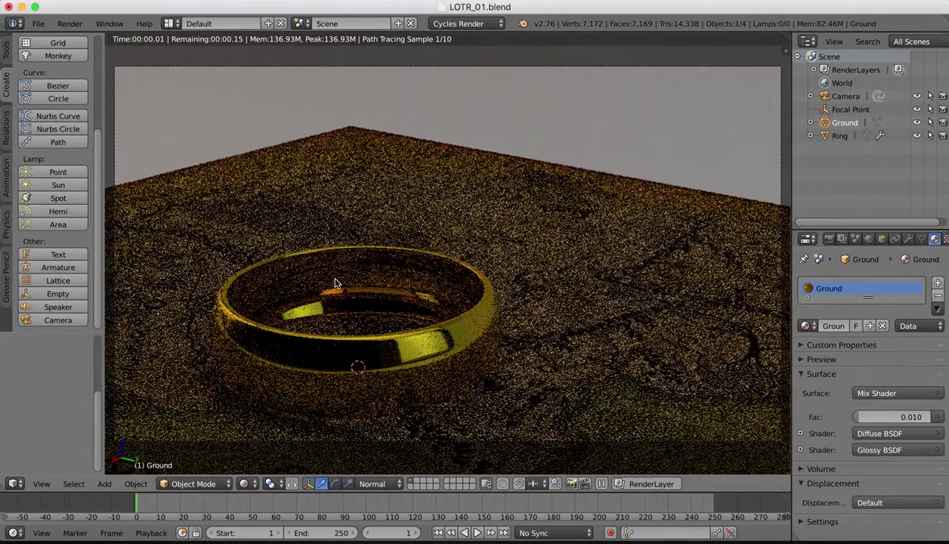
Step: Leave the camera view, then return to it with View > Camera
key("KP_0")
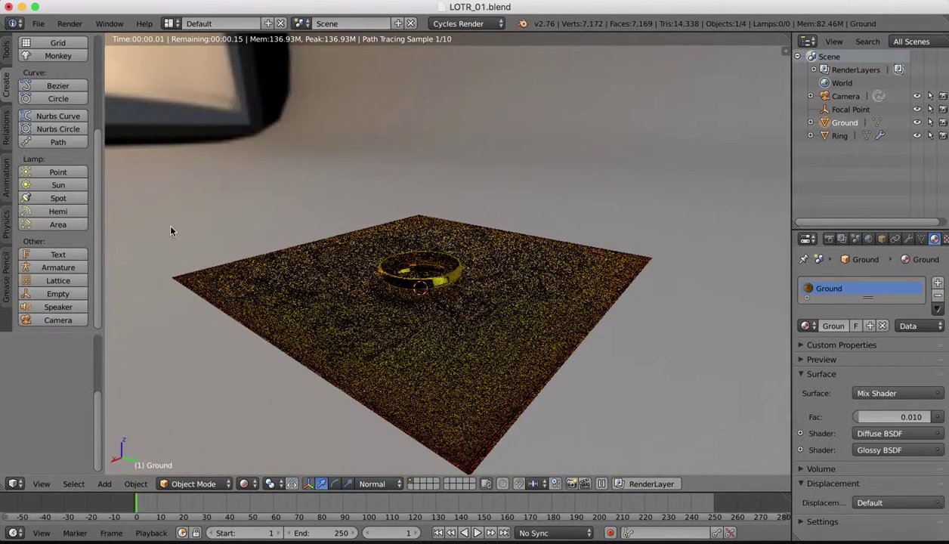
left_click(40, 484)
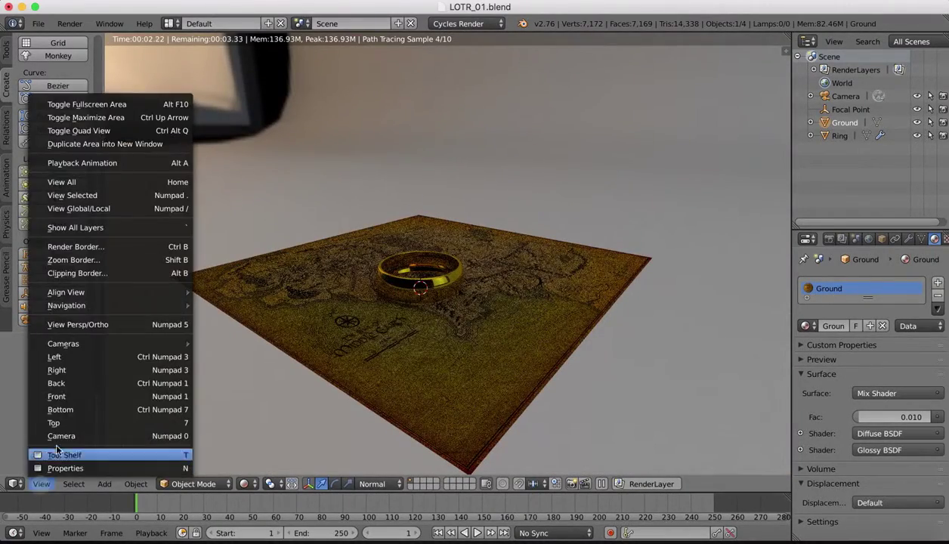
left_click(60, 436)
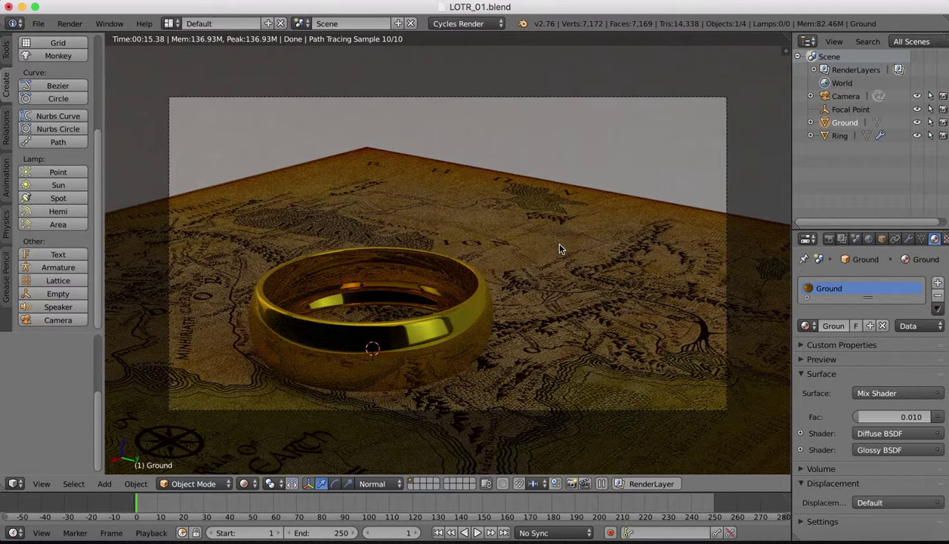
left_click(246, 484)
Step: Switch to solid shading and slide the ground plane along X and then Y
left_click(266, 441)
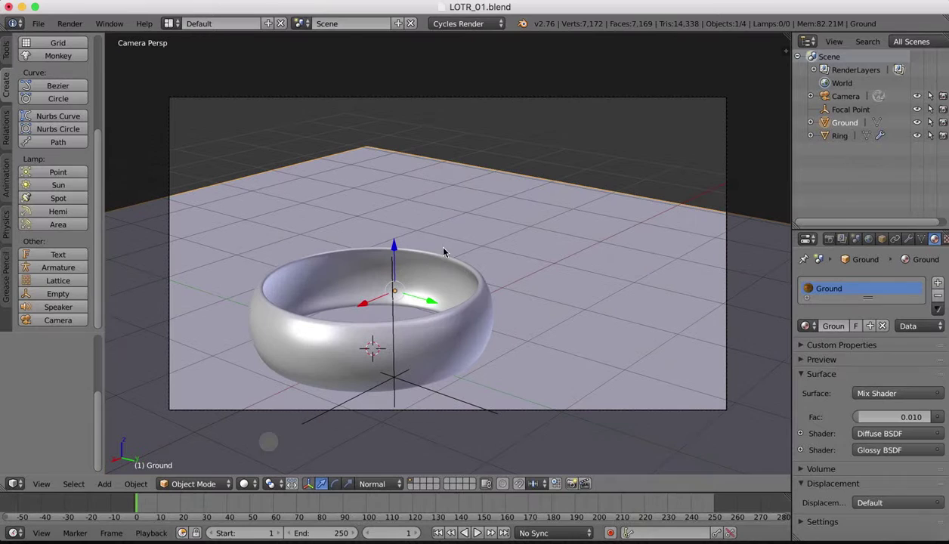
left_click_drag(364, 306, 449, 257)
left_click_drag(527, 262, 503, 254)
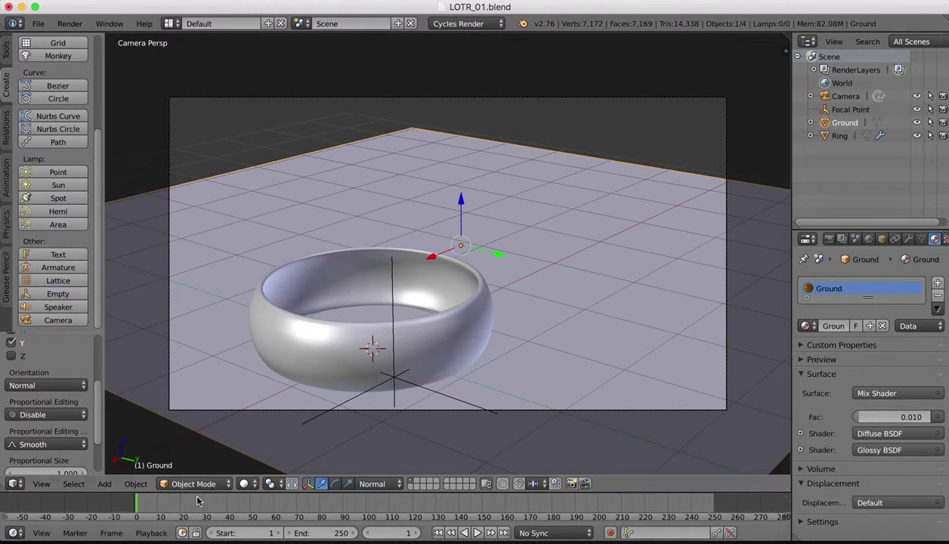
left_click(245, 483)
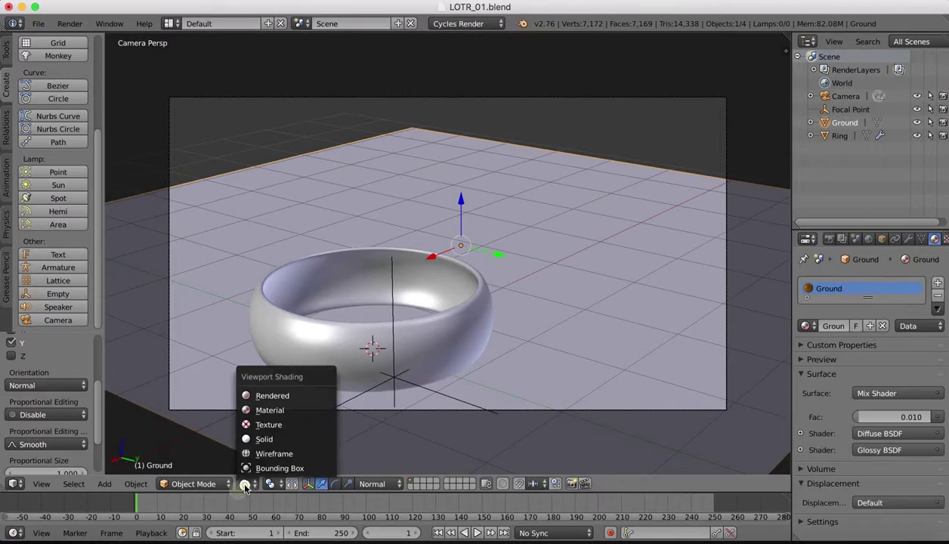
Step: Preview the scene in rendered shading, select the ring, and go back to solid shading
left_click(265, 396)
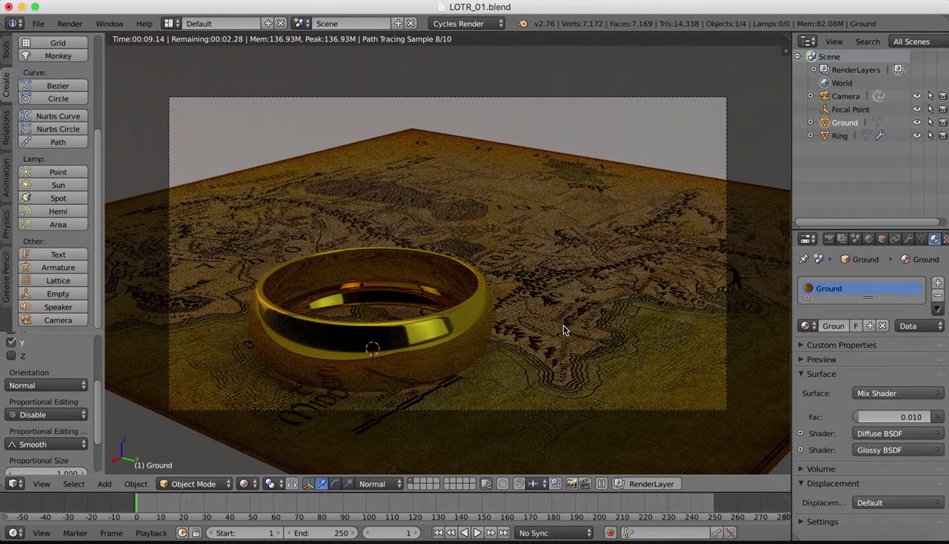
right_click(315, 342)
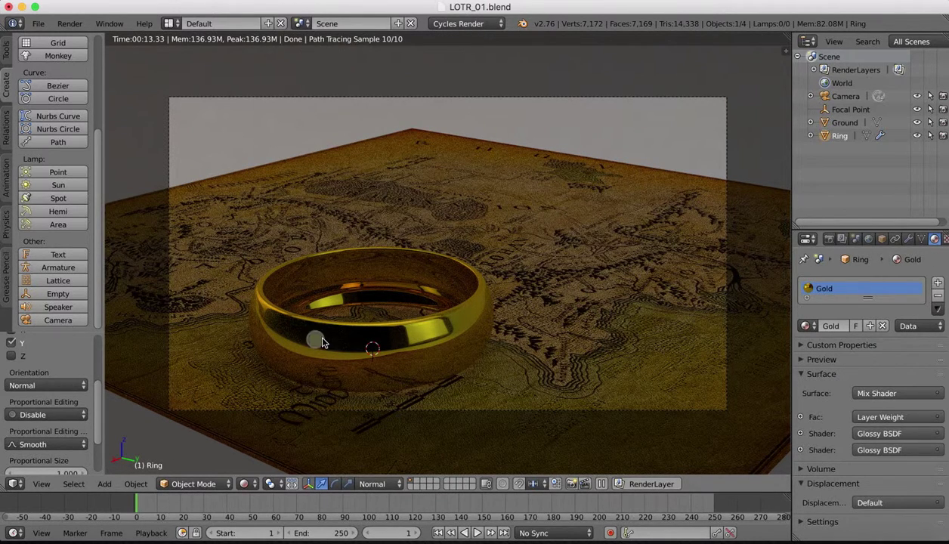
left_click(242, 484)
left_click(261, 435)
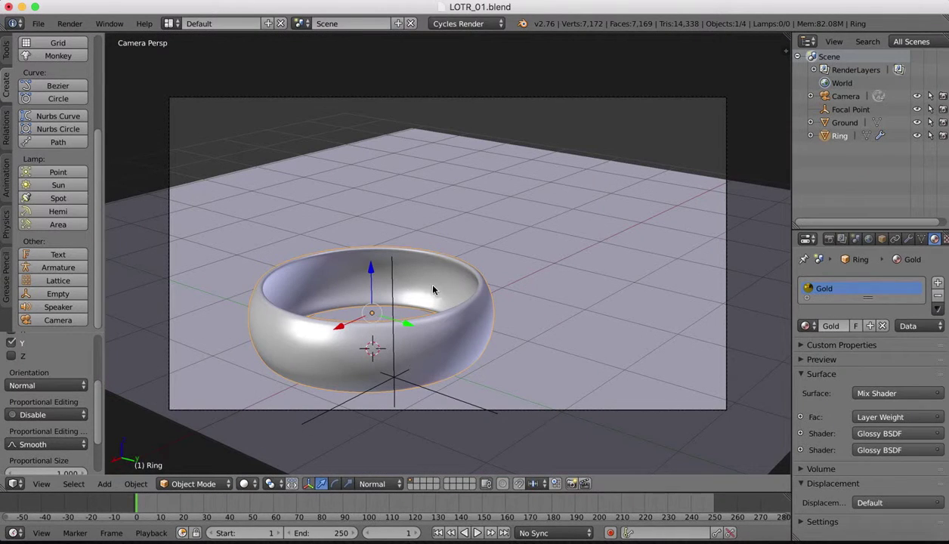
Step: Nudge the ring along X, then preview it rendered from a free perspective view
left_click_drag(340, 331, 382, 299)
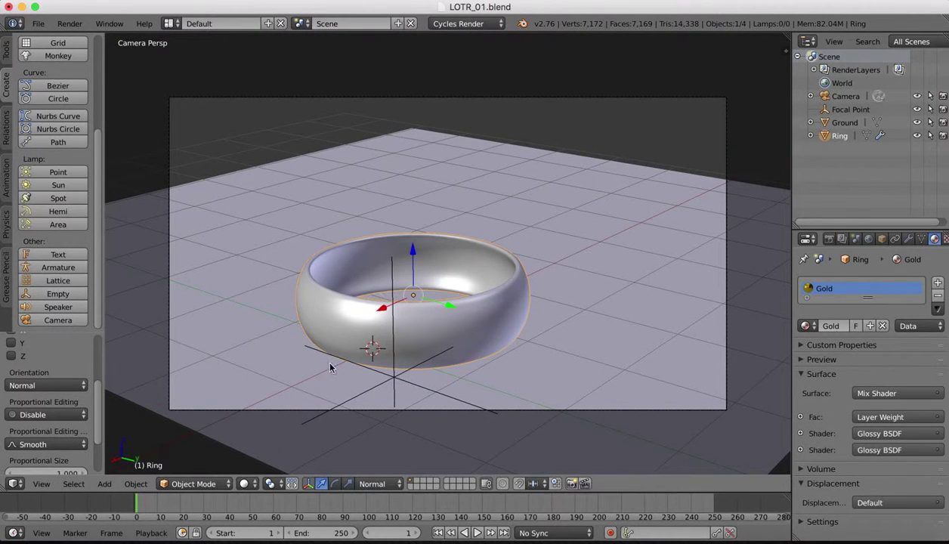
left_click(242, 484)
left_click(272, 398)
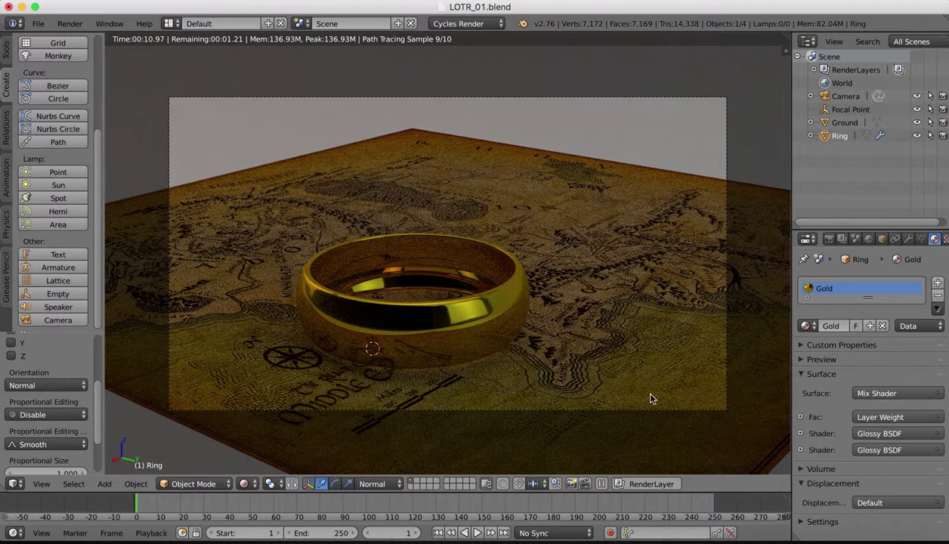
key("KP_0")
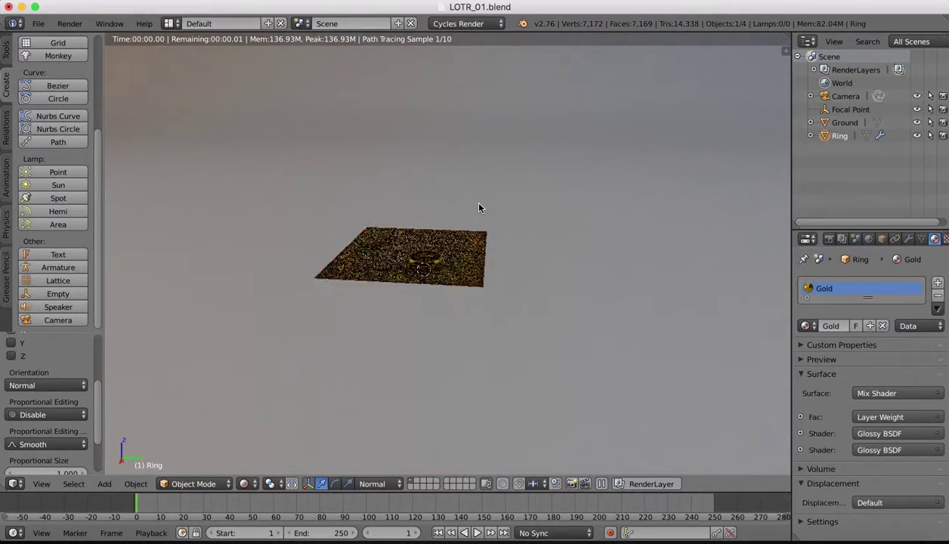
middle_click_drag(422, 205, 414, 186)
scroll(414, 186, "up", 3)
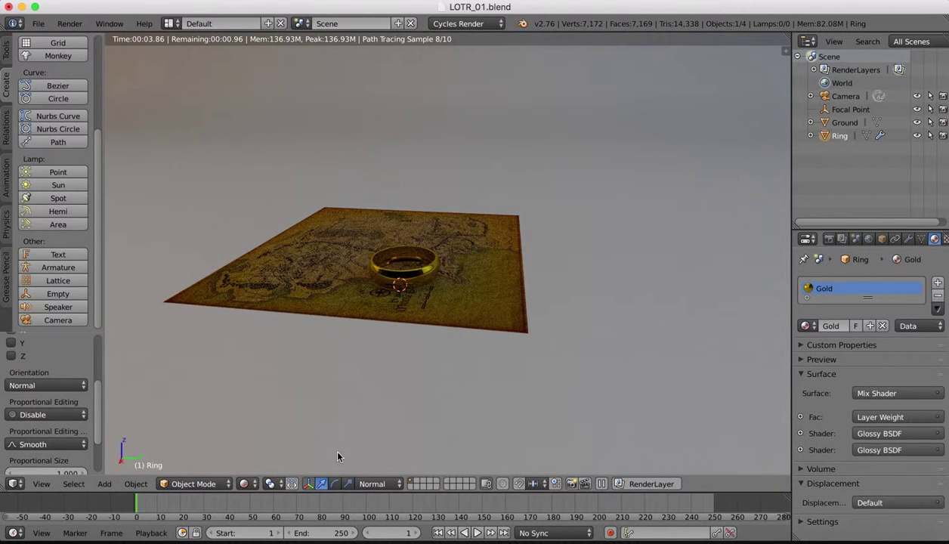
left_click(243, 484)
Step: In solid shading, add a plane and move it along Y beside the ground
left_click(262, 442)
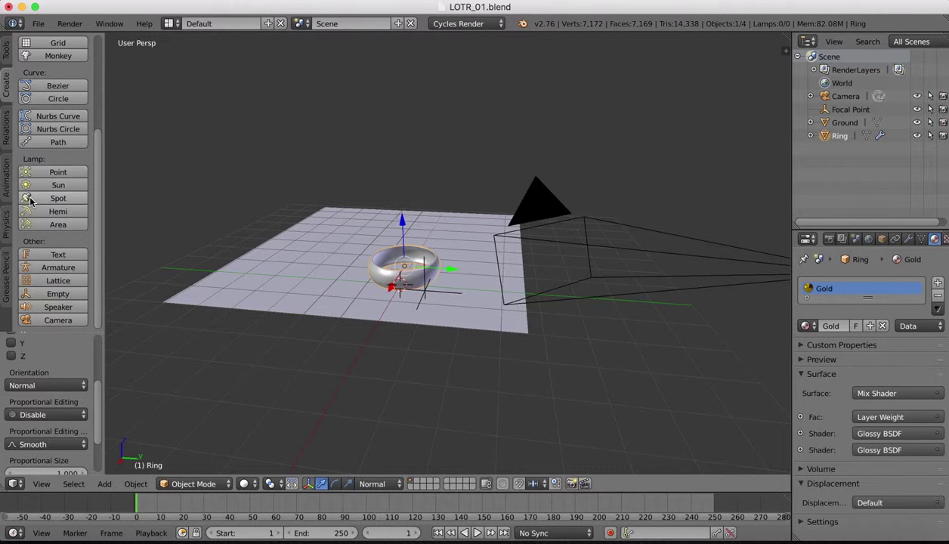
left_click(6, 52)
left_click(6, 85)
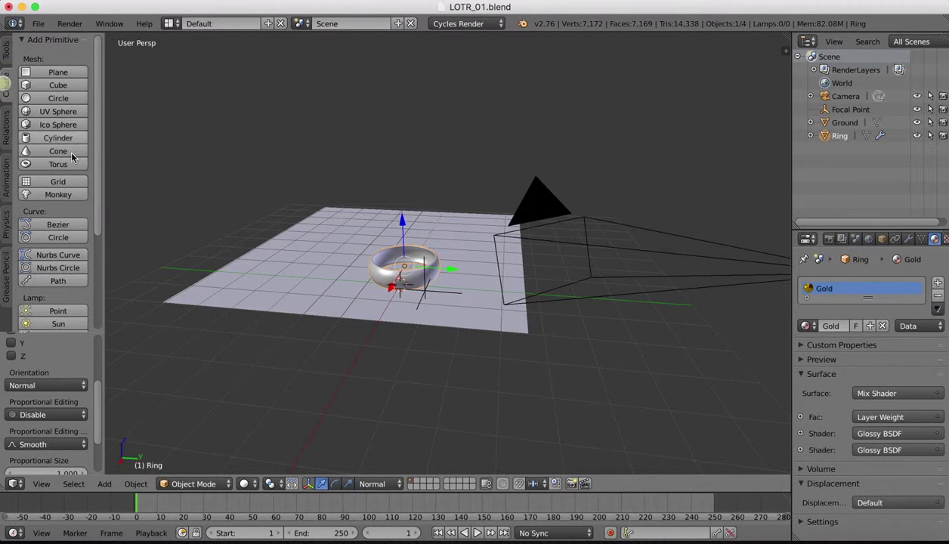
left_click(69, 74)
key("g")
key("y")
key("y")
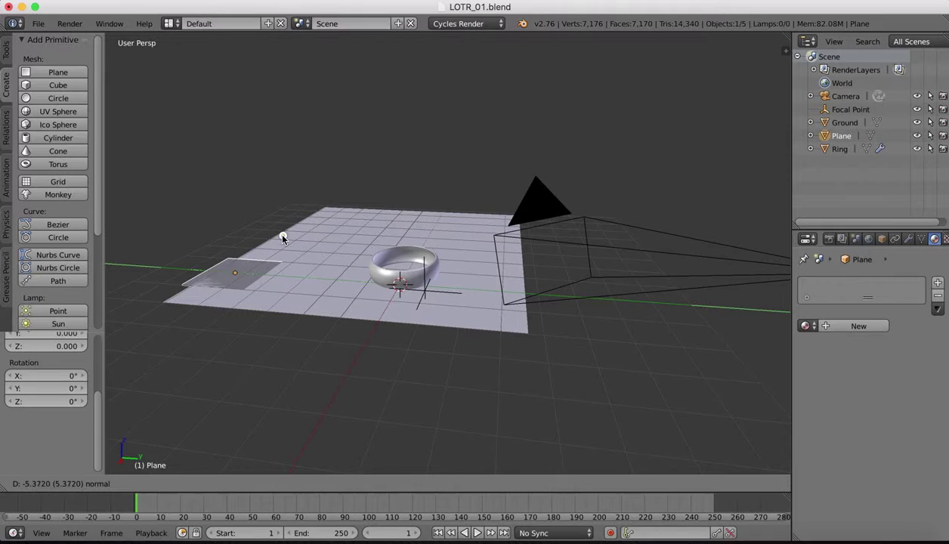
left_click(269, 233)
Step: Rotate the plane 90° about X, scale it to 2.513, and place it behind the ground
key("r")
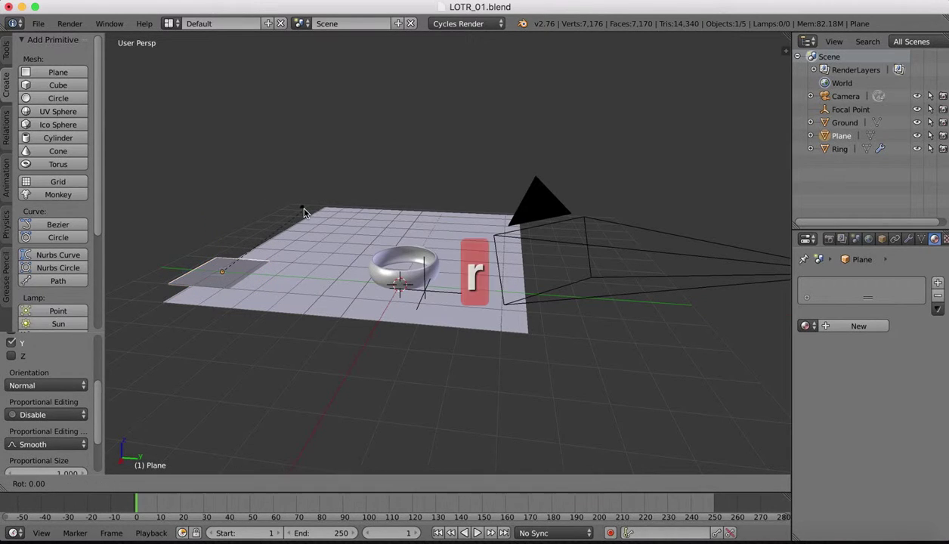
type("x")
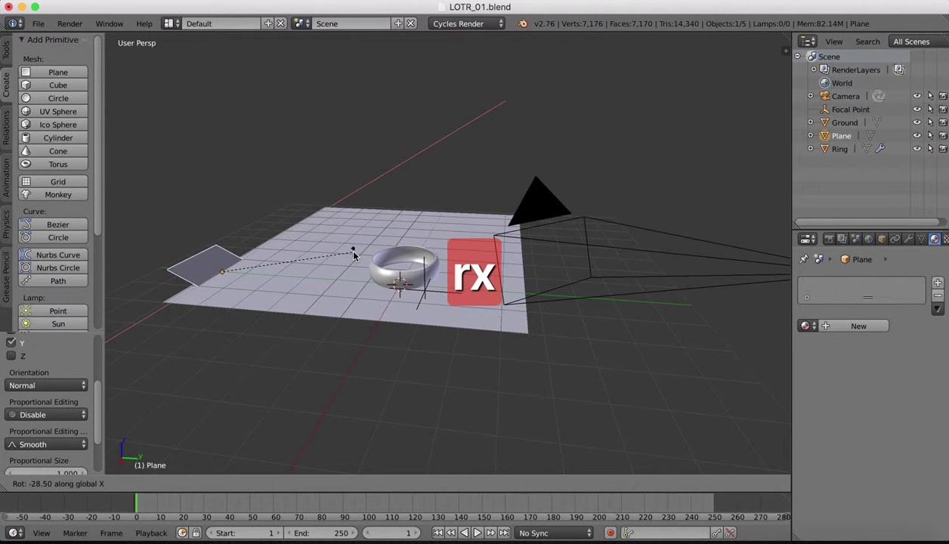
type("90")
left_click(354, 257)
middle_click_drag(217, 278, 371, 221)
key("s")
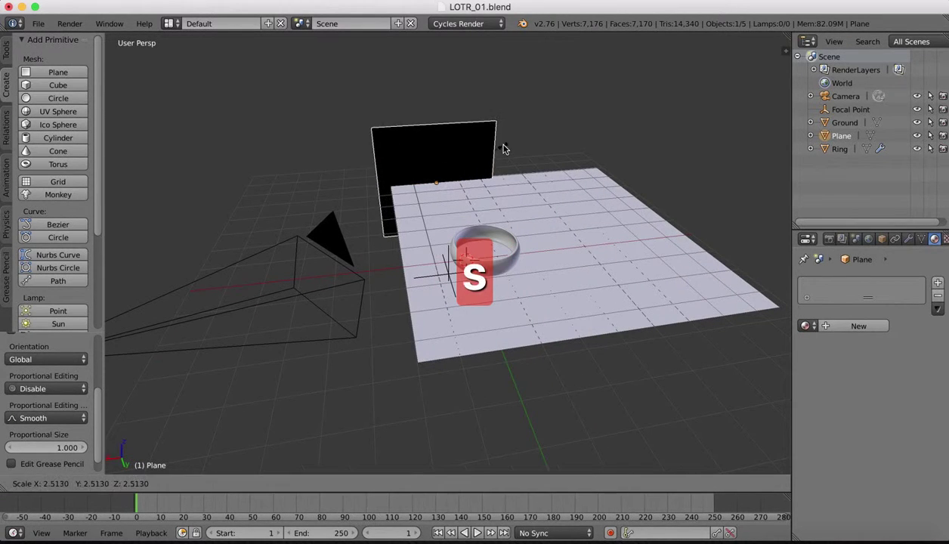
left_click(502, 144)
left_click_drag(383, 186, 526, 156)
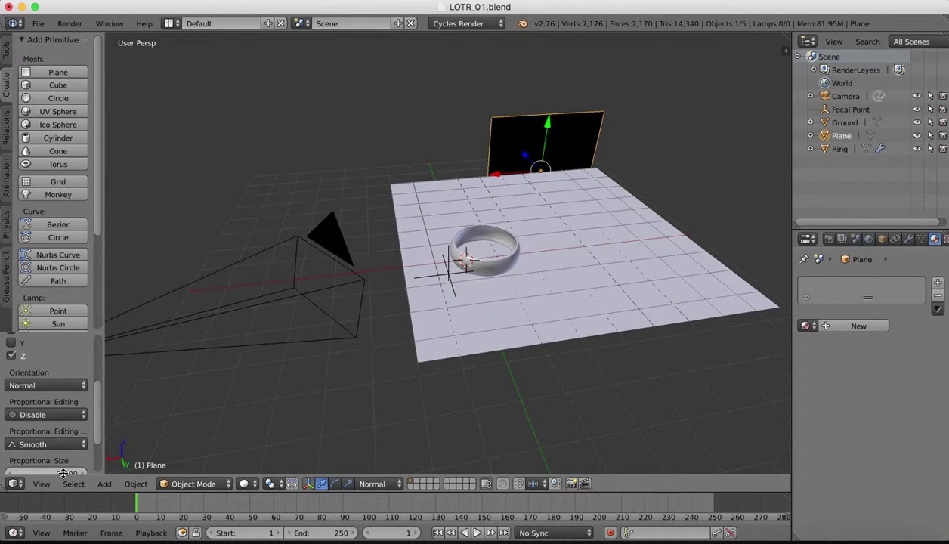
left_click(42, 485)
left_click(64, 436)
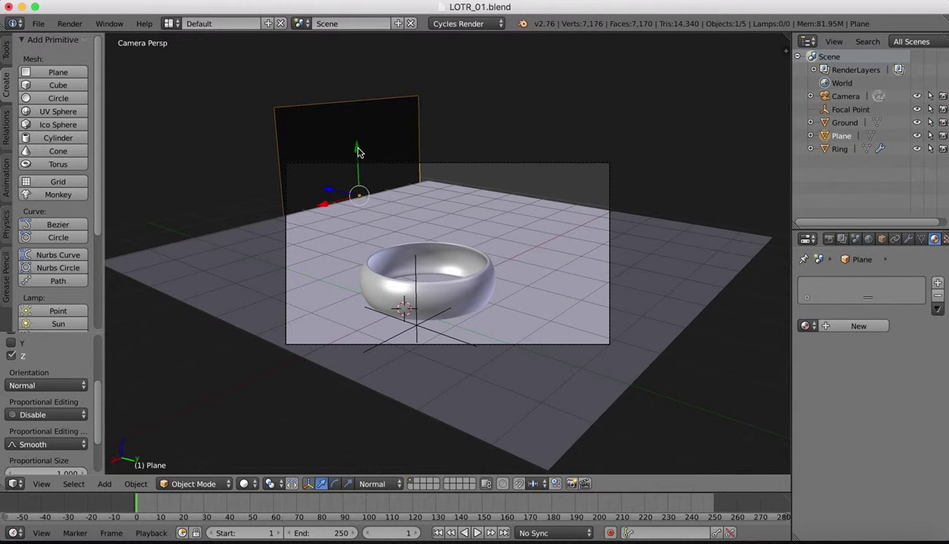
Step: Duplicate the wall plane and turn the copy 90° about Z
key("shift+d")
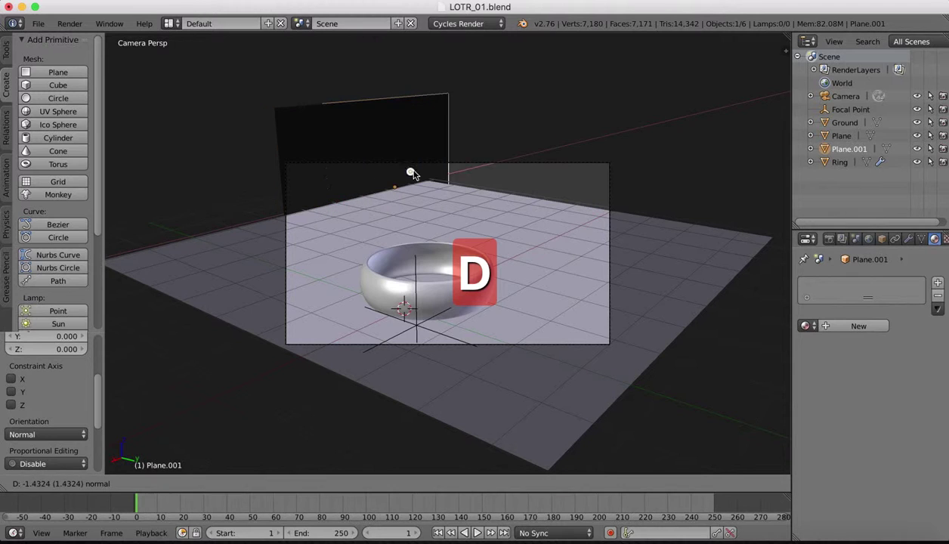
left_click(427, 154)
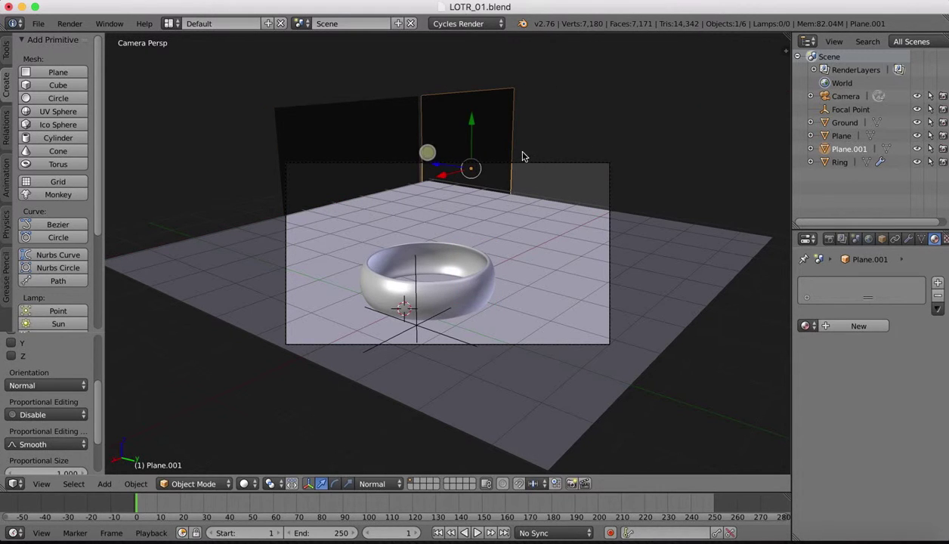
key("r")
key("y")
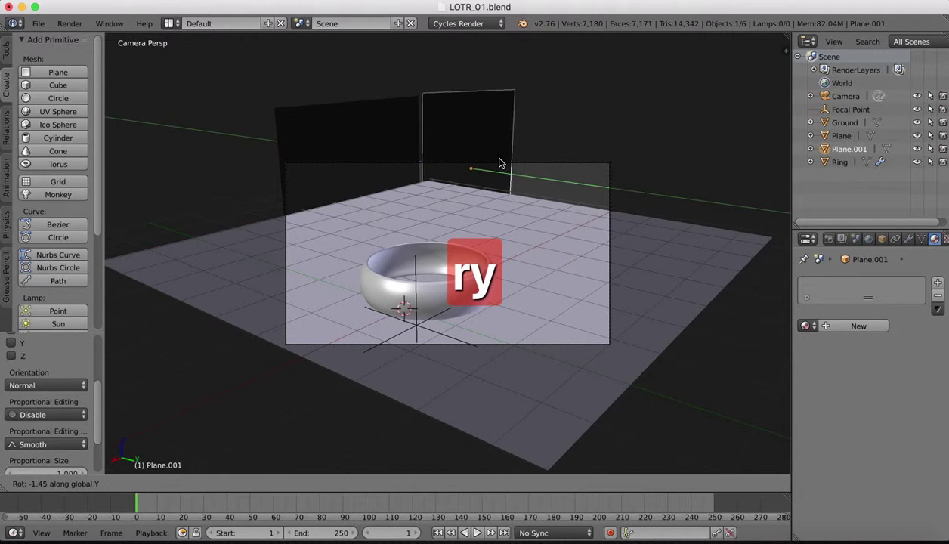
type("z")
type("90")
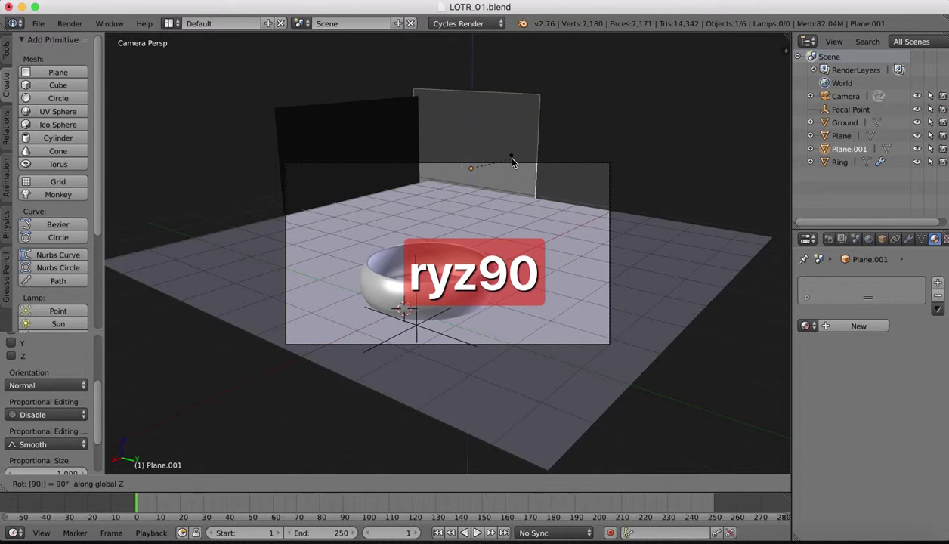
key("Return")
Step: Move the duplicate to the right, widen it along Y, and slide it along X
key("g")
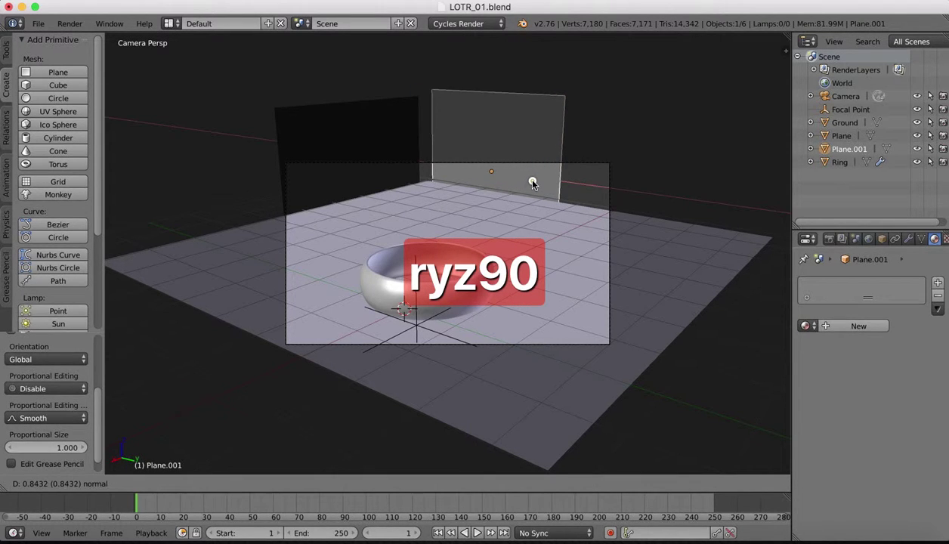
left_click(530, 180)
key("s")
key("x")
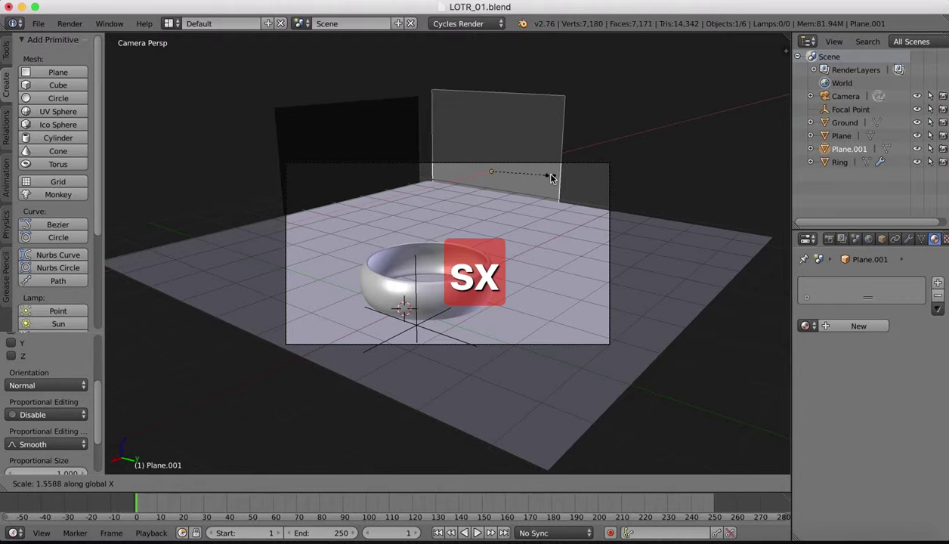
key("z")
key("y")
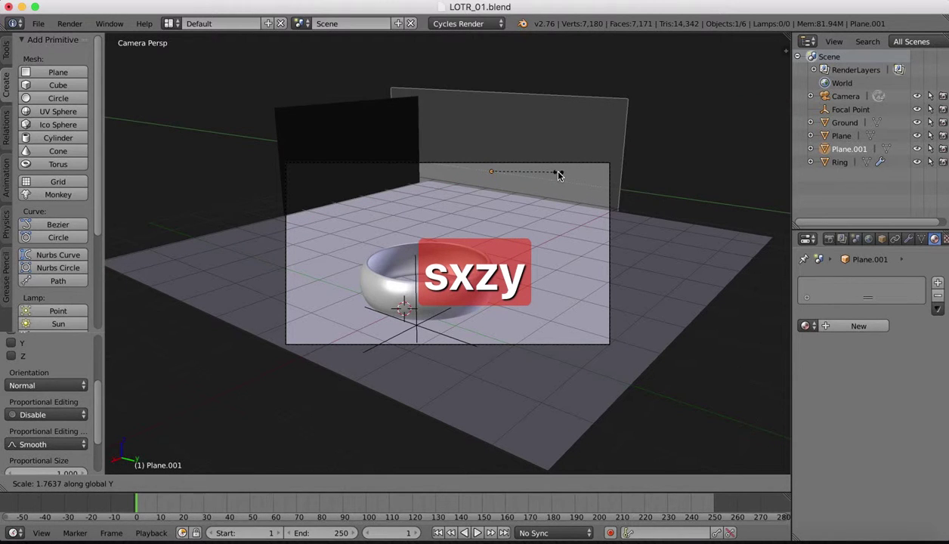
left_click(552, 172)
left_click_drag(521, 179, 543, 177)
Step: Push the side wall out to the ground's edge
middle_click_drag(542, 177, 616, 260)
scroll(582, 242, "up", 4)
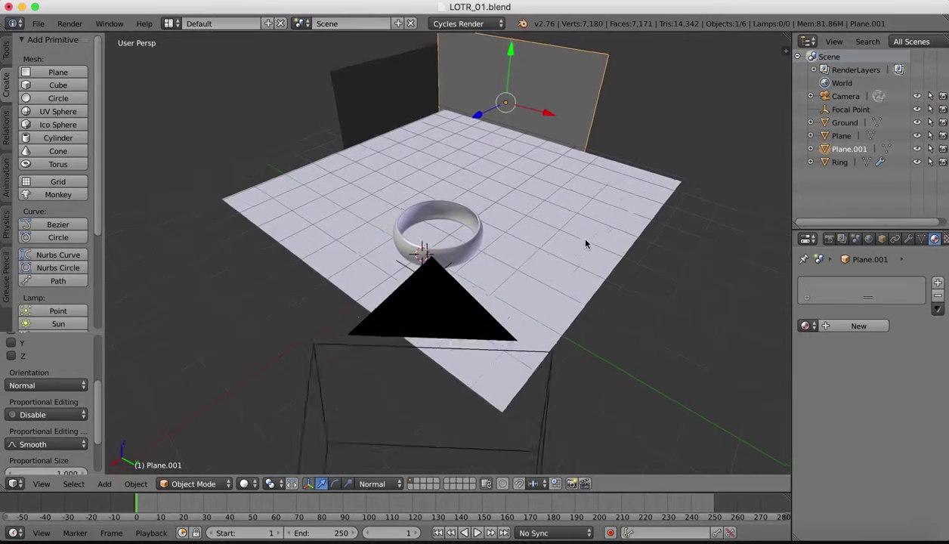
scroll(572, 243, "up", 3)
scroll(473, 264, "left", 10)
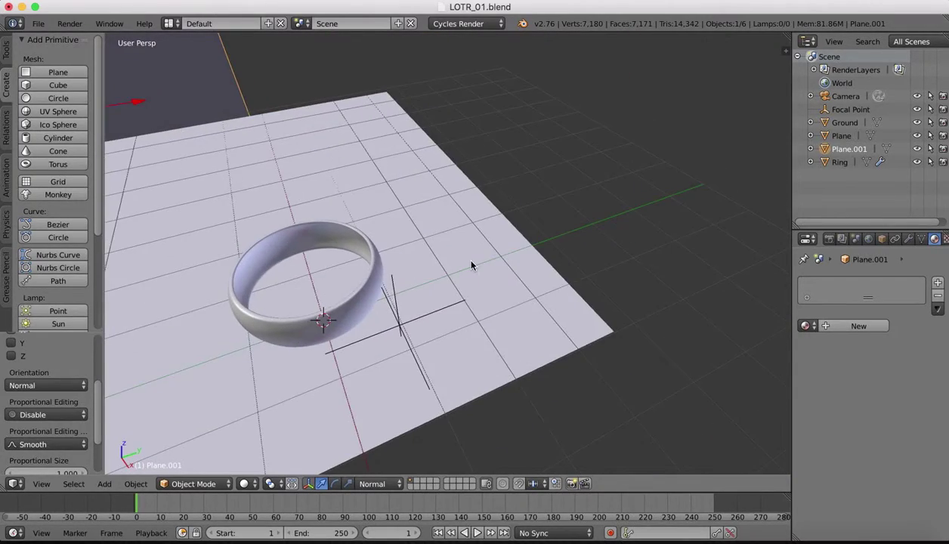
scroll(471, 265, "right", 10)
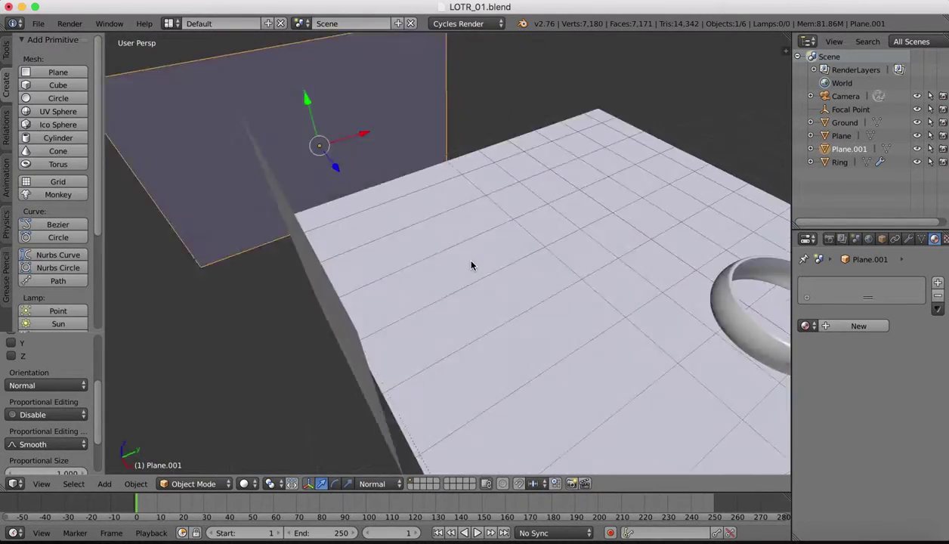
scroll(402, 282, "down", 5)
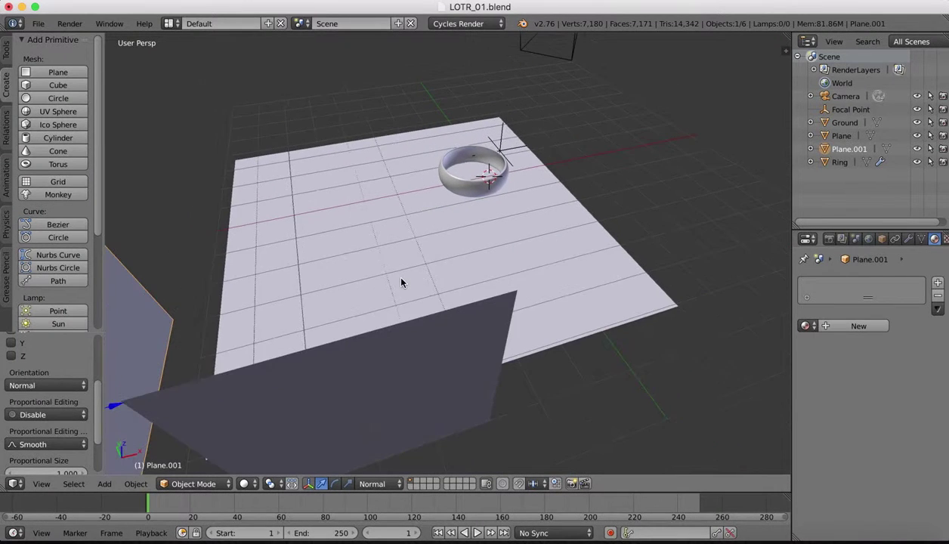
left_click_drag(190, 381, 315, 372)
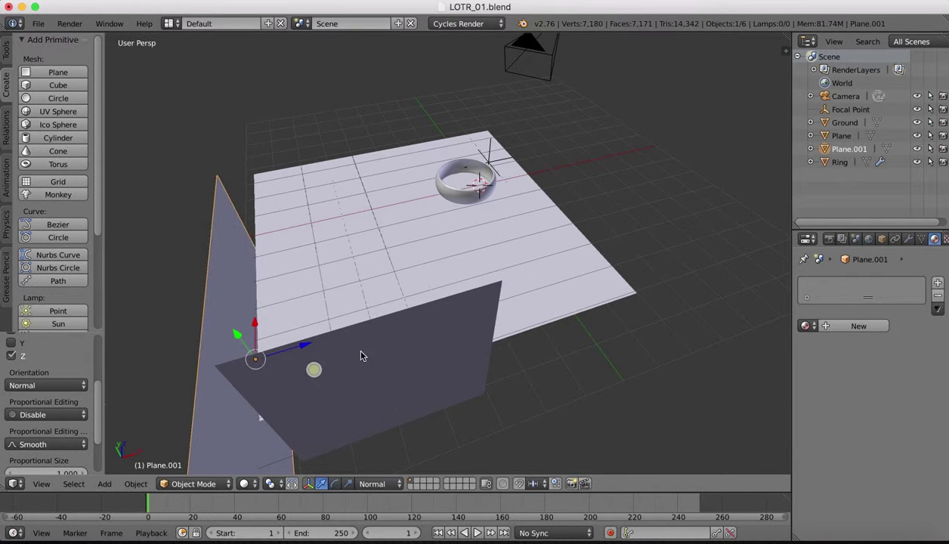
scroll(367, 348, "down", 10)
Step: Select the back wall and nudge it along its normal into place
middle_click_drag(372, 352, 435, 257)
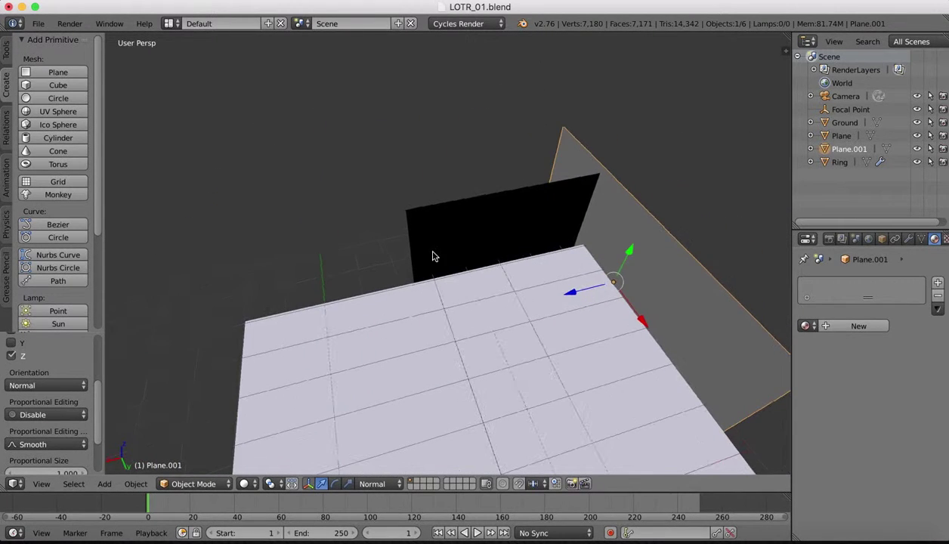
right_click(445, 248)
left_click_drag(452, 273, 463, 275)
left_click_drag(501, 229, 492, 236)
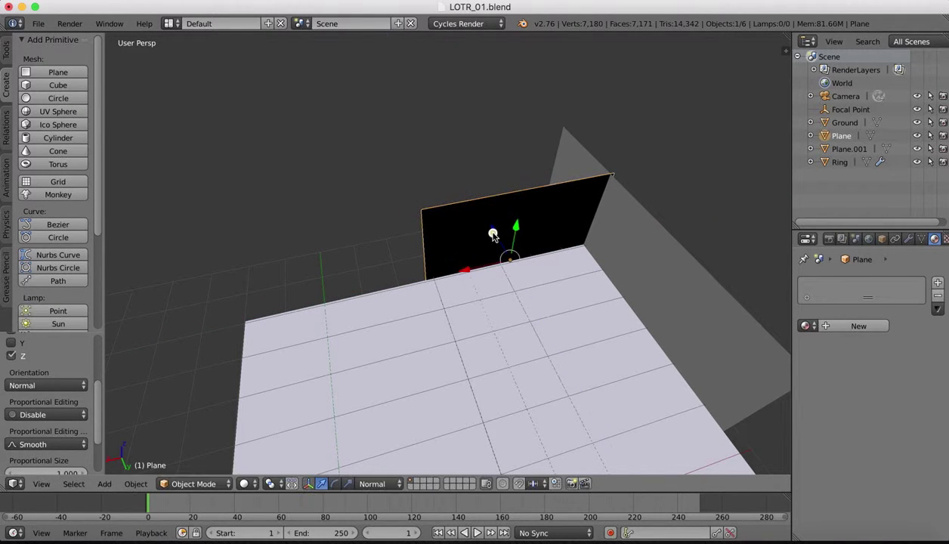
Step: Give the back wall a new material and darken its colour to near black
left_click(938, 283)
left_click(859, 326)
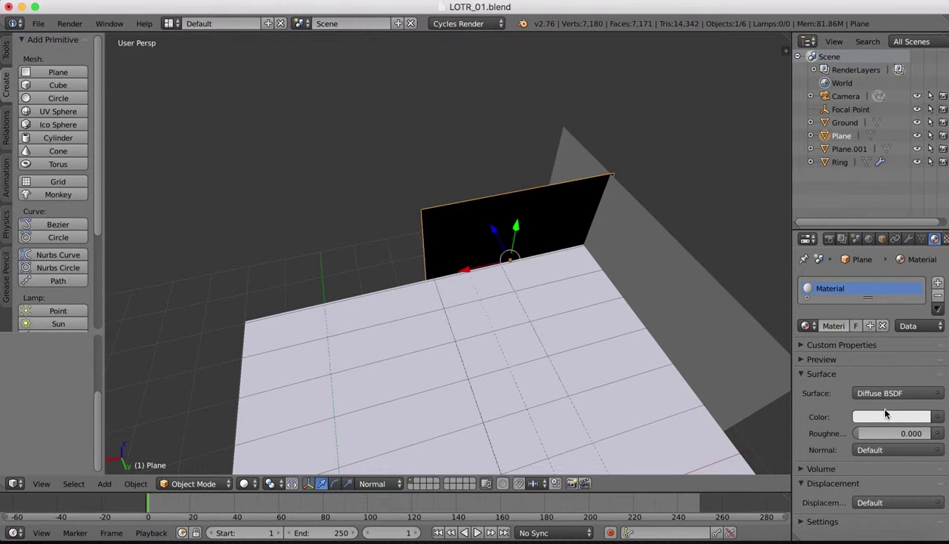
left_click(905, 420)
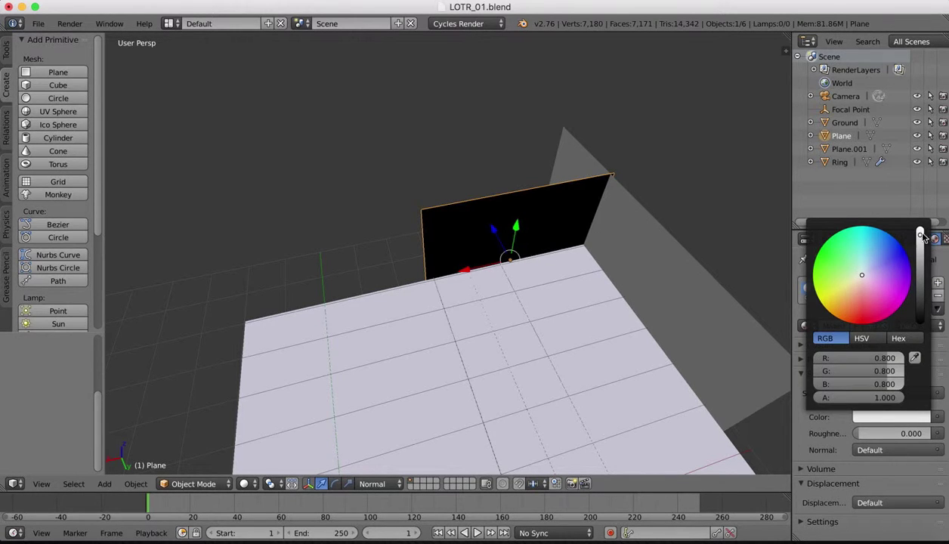
left_click_drag(919, 234, 920, 322)
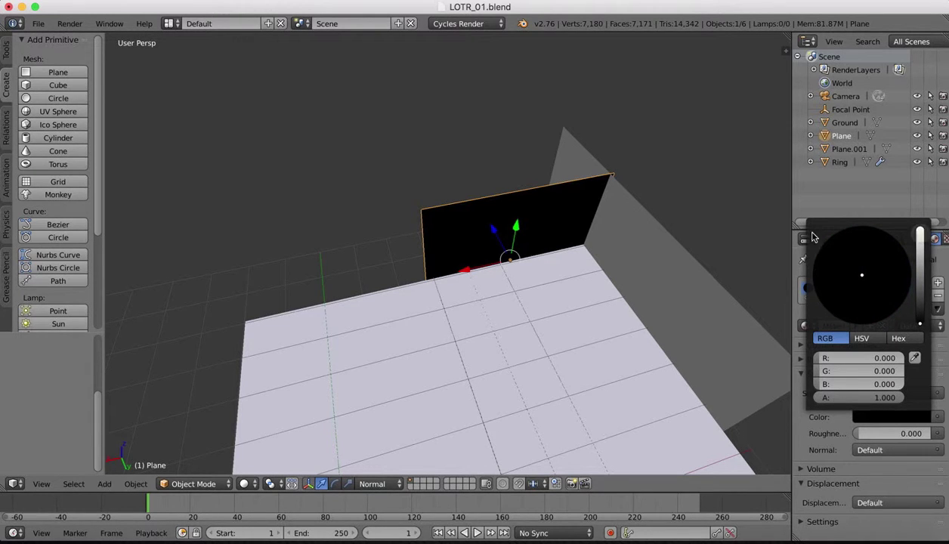
Step: Assign the existing black material to the second wall and rename it Background
right_click(659, 255)
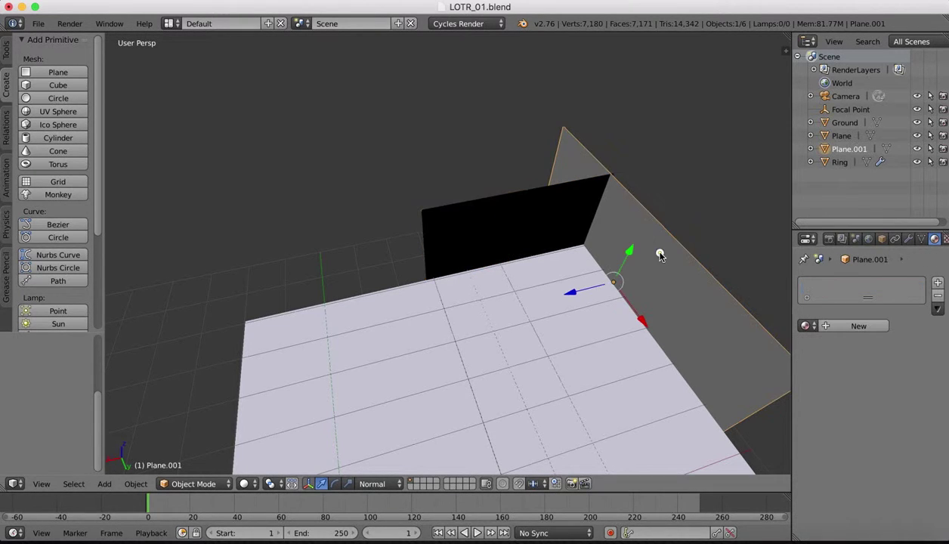
left_click(938, 285)
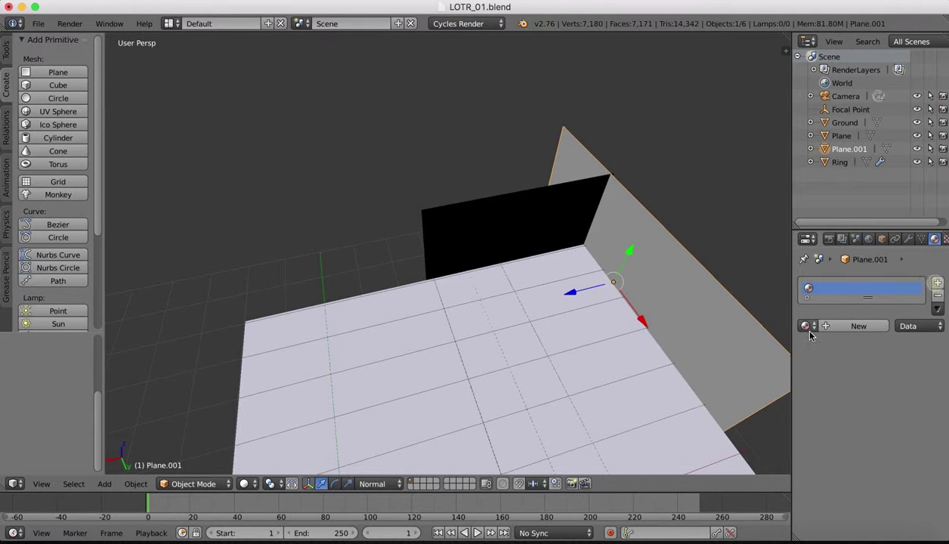
left_click(805, 325)
left_click(688, 371)
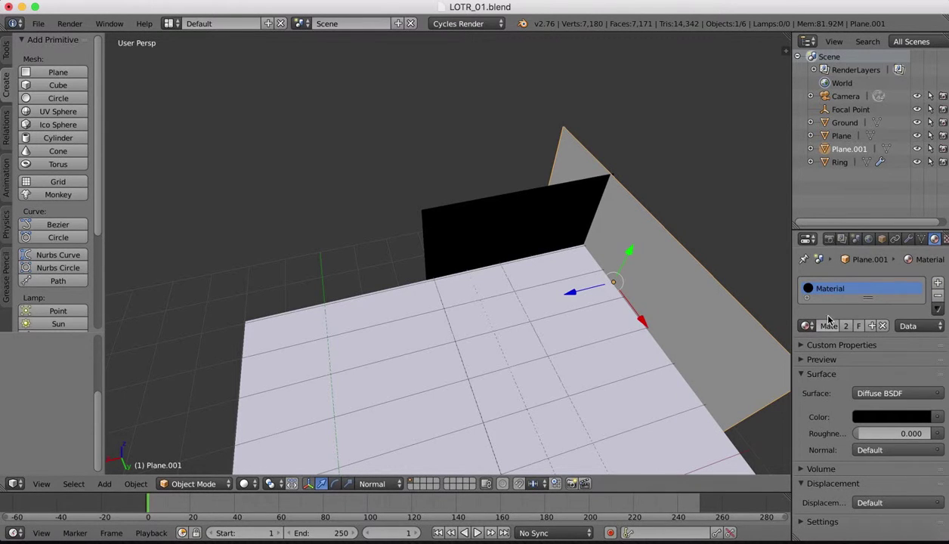
type("Background")
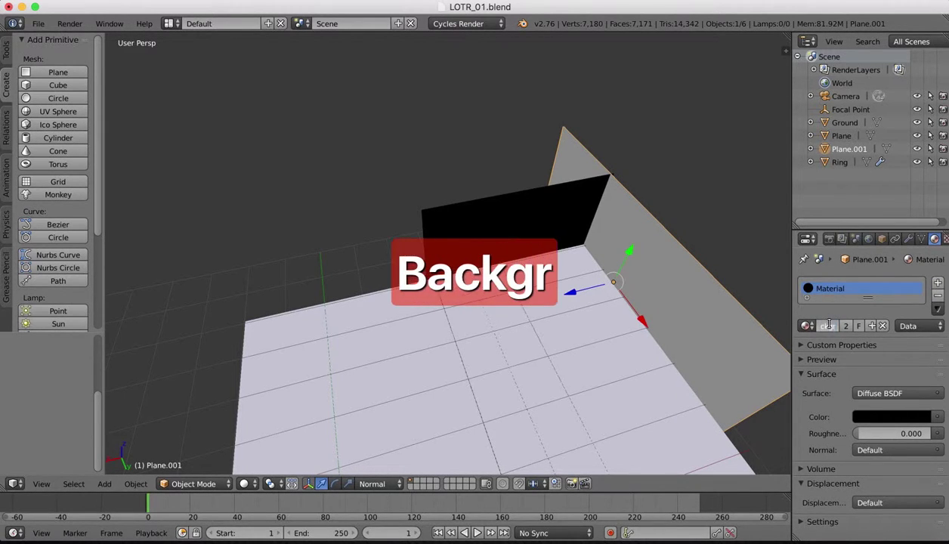
key("Return")
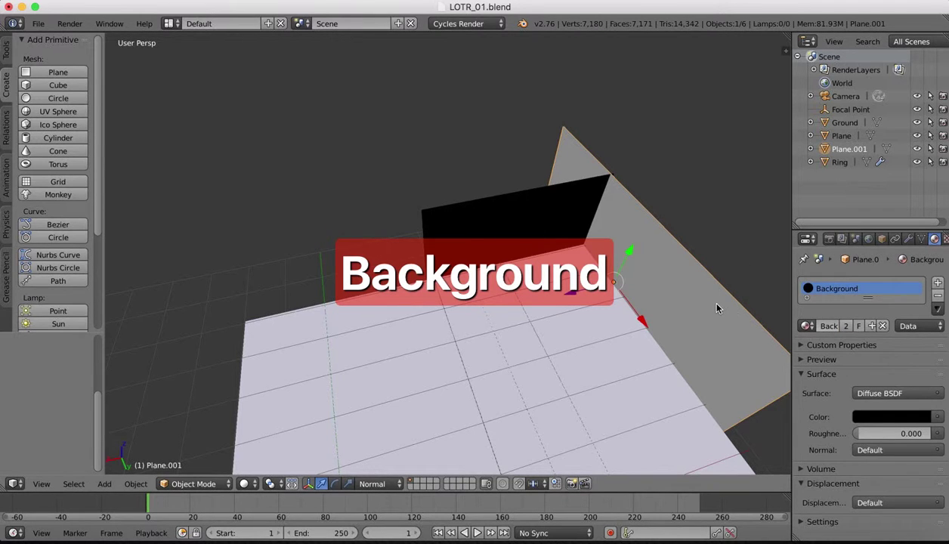
right_click(523, 219)
right_click(690, 285)
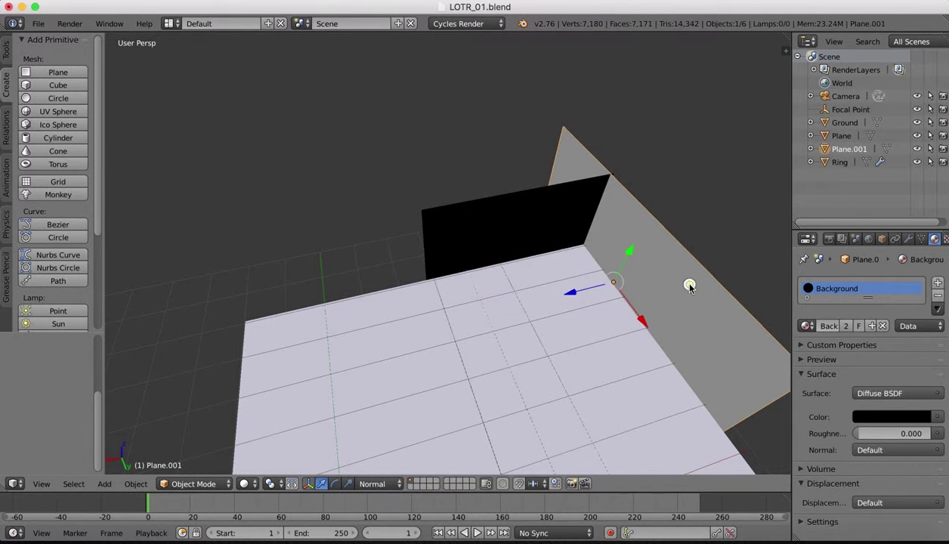
scroll(646, 250, "up", 10)
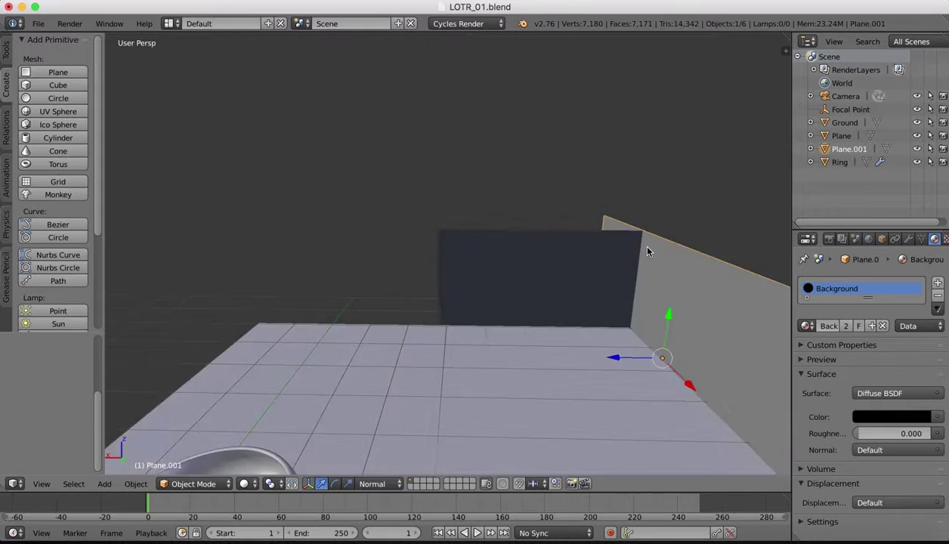
scroll(631, 260, "down", 5)
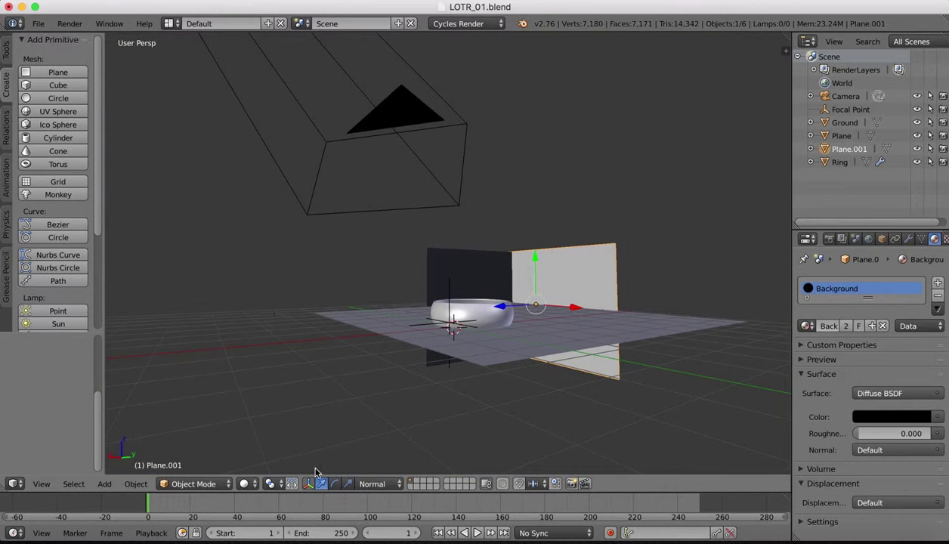
Step: Preview the scene through the camera in Cycles rendered shading
left_click(244, 484)
left_click(263, 395)
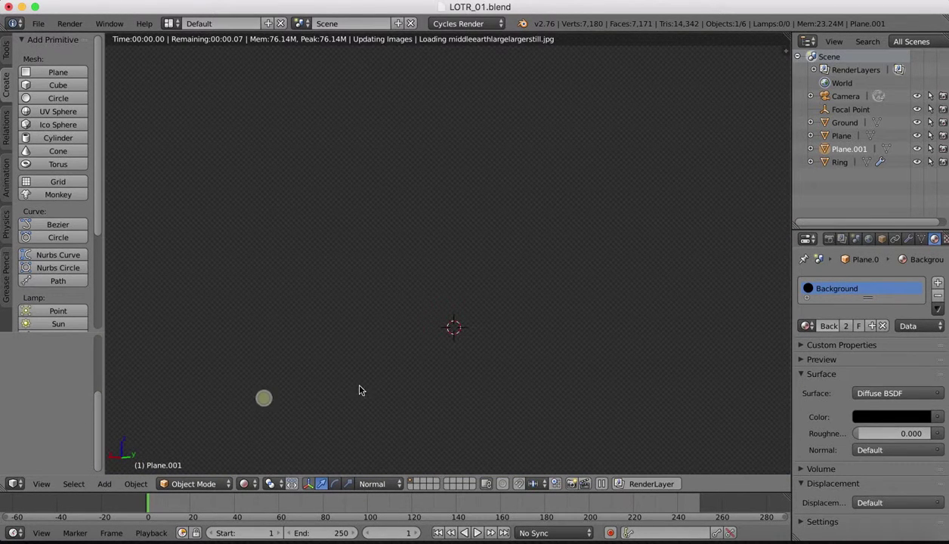
left_click(43, 485)
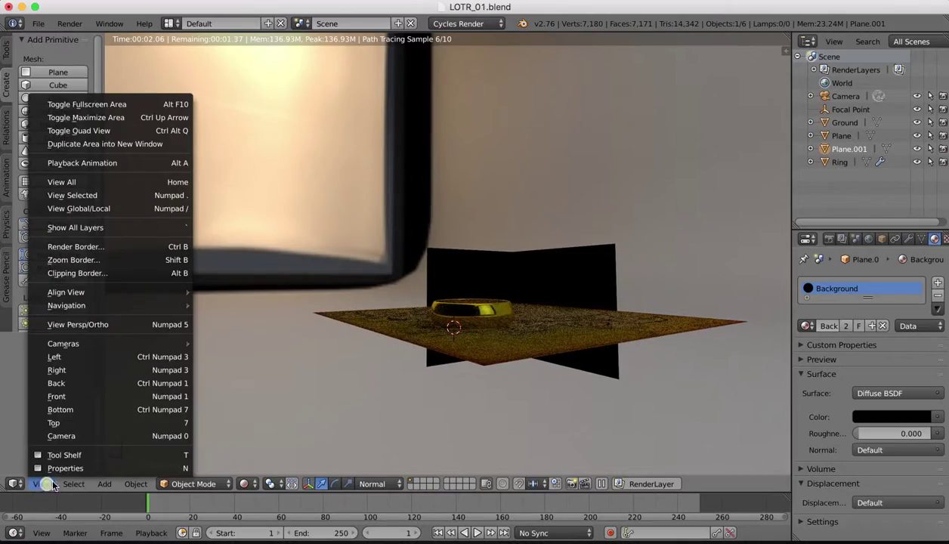
left_click(76, 427)
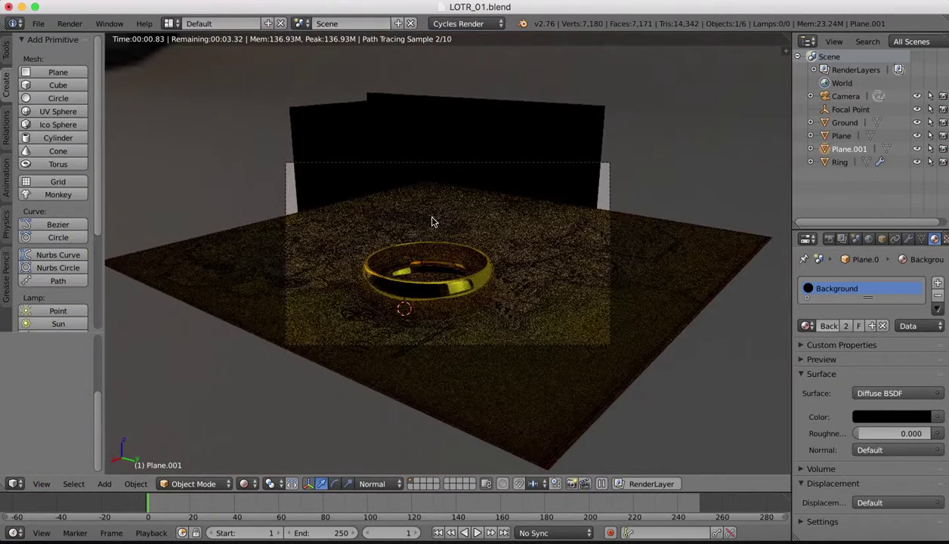
scroll(409, 148, "up", 3)
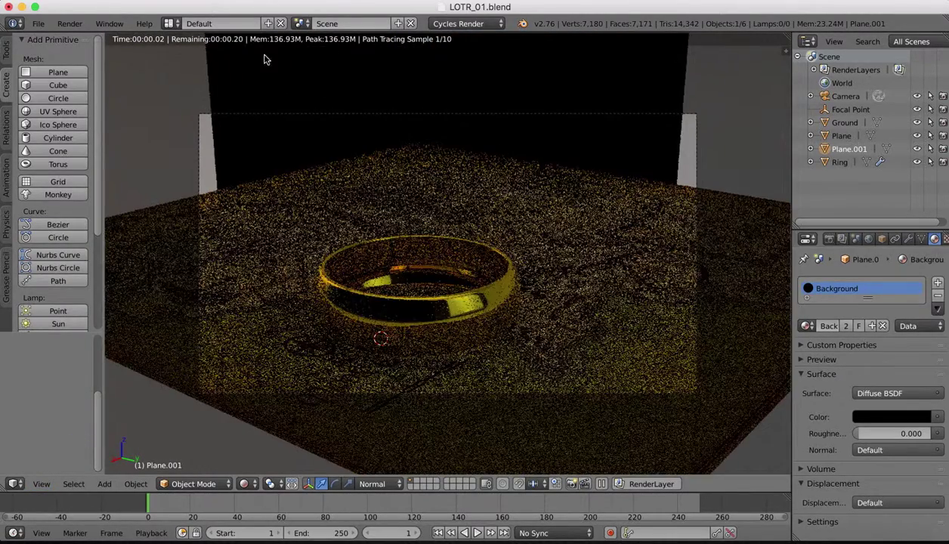
Step: Select the first wall, return to solid shading, then select the second wall
right_click(261, 81)
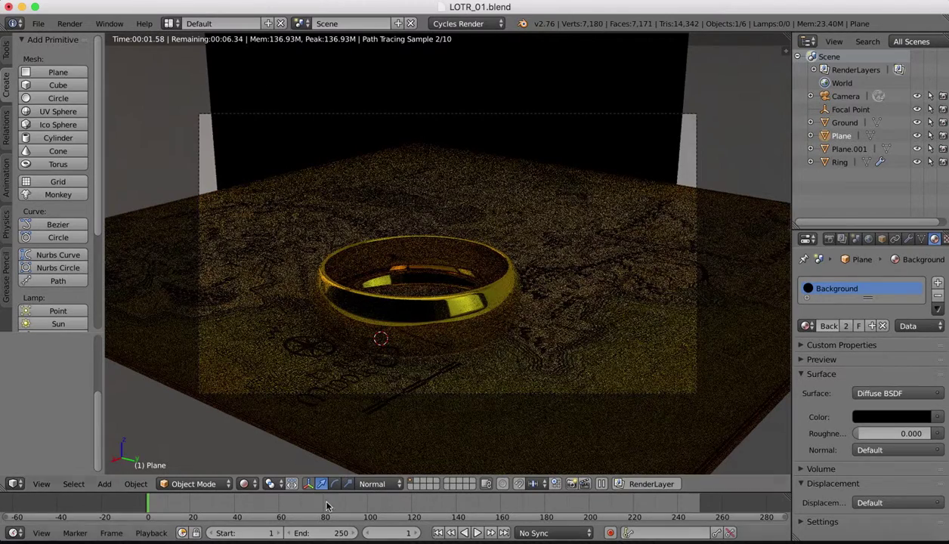
left_click(246, 485)
left_click(255, 440)
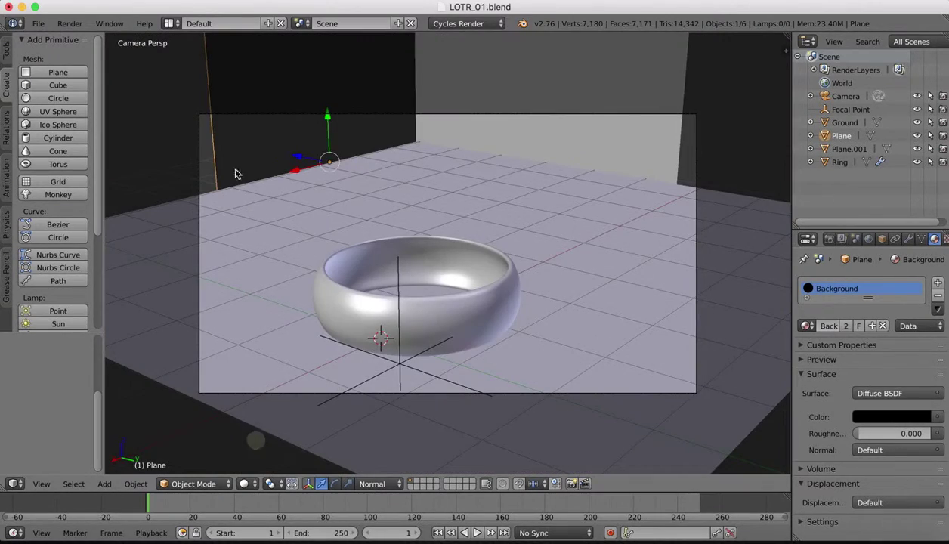
right_click(351, 89)
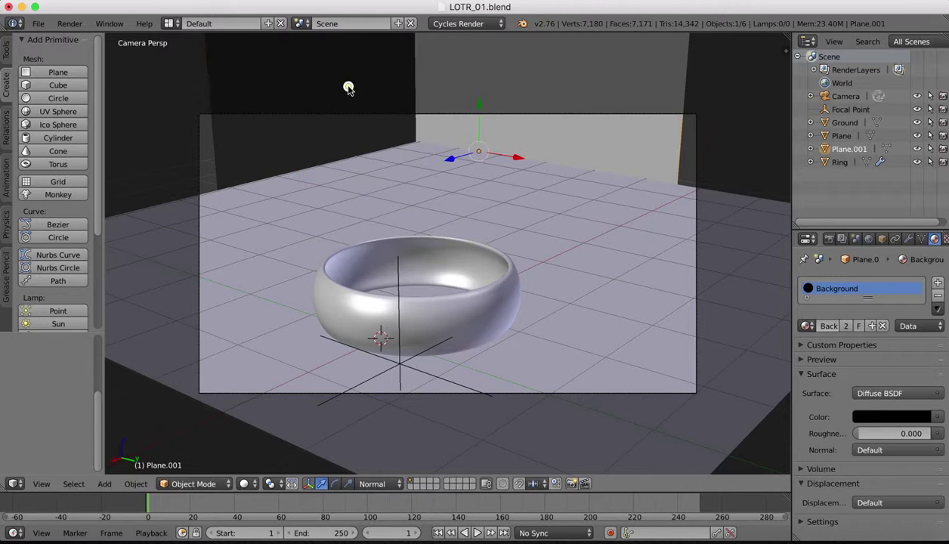
Step: Scale the second backdrop wall along its Y axis
key("s")
key("z")
key("x")
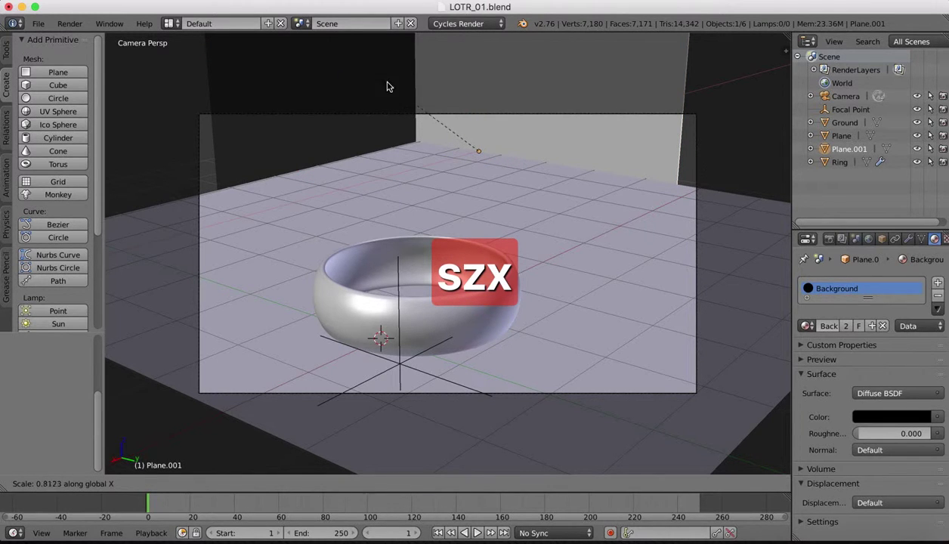
key("y")
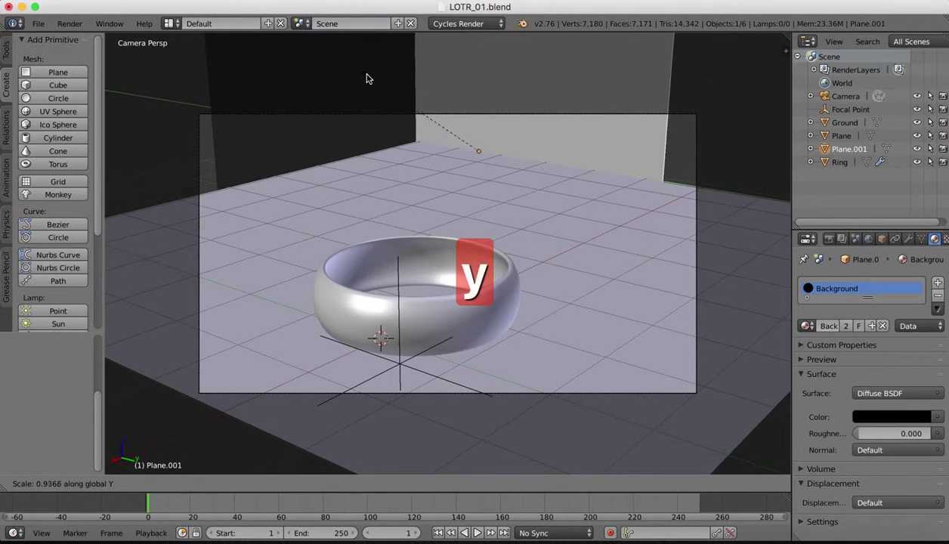
left_click(349, 56)
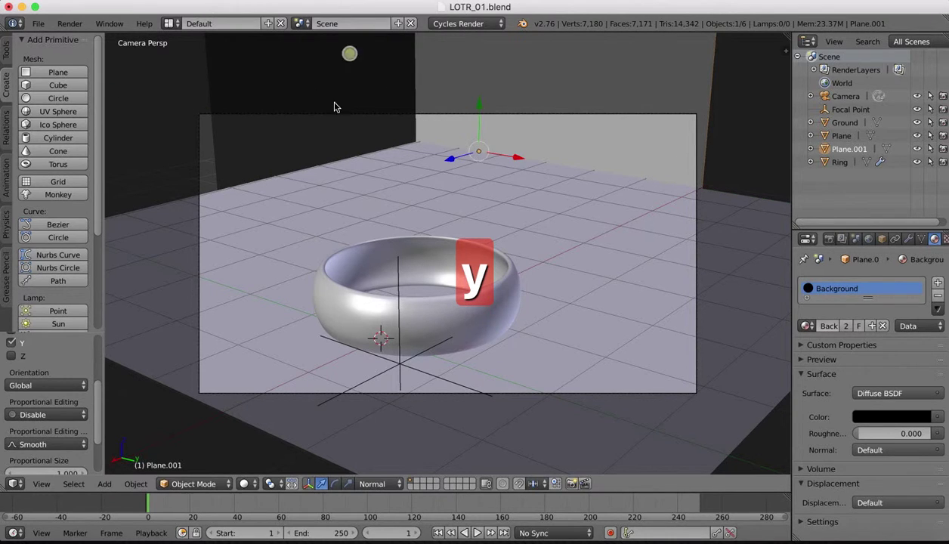
Step: Select the first backdrop wall and scale it along its X axis
right_click(303, 91)
key("s")
key("z")
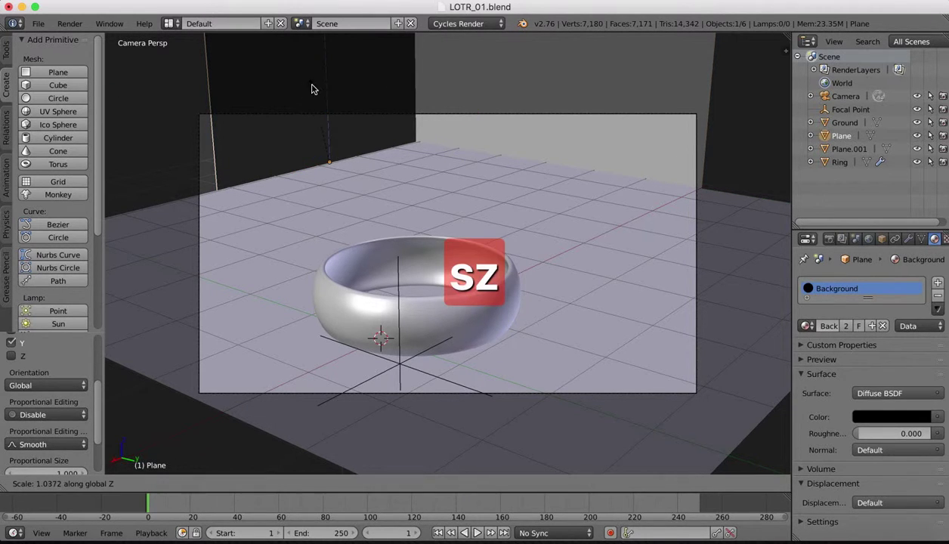
key("x")
left_click(322, 73)
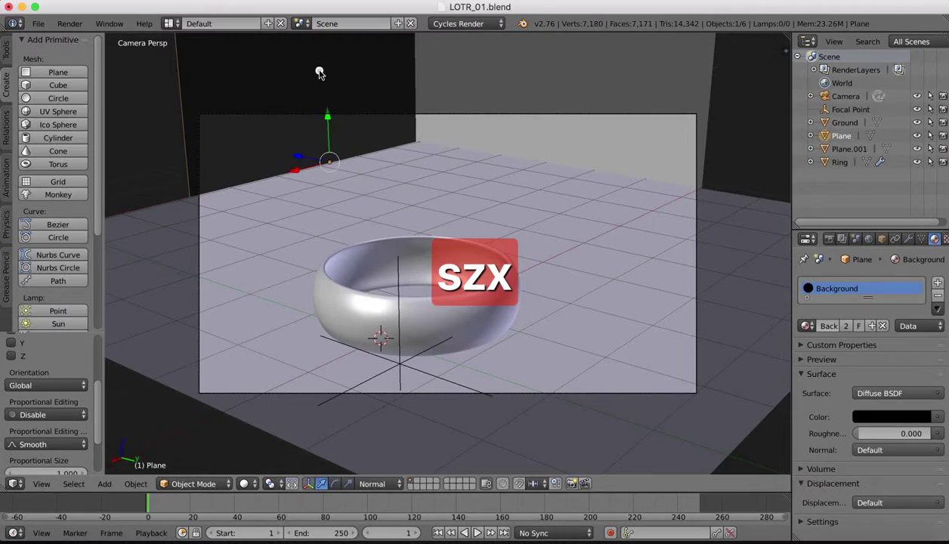
Step: Switch to Cycles rendered shading and zoom out to show the whole map and both walls
left_click(244, 484)
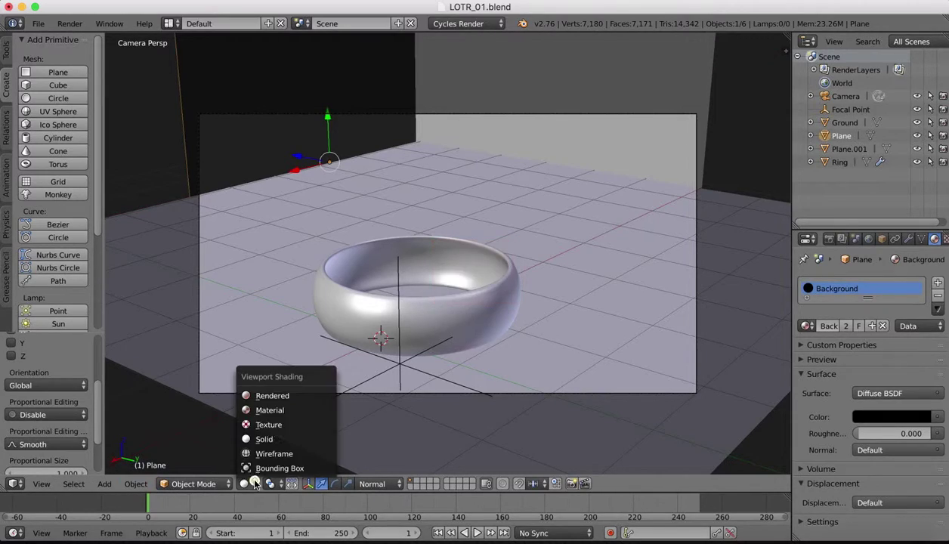
left_click(270, 393)
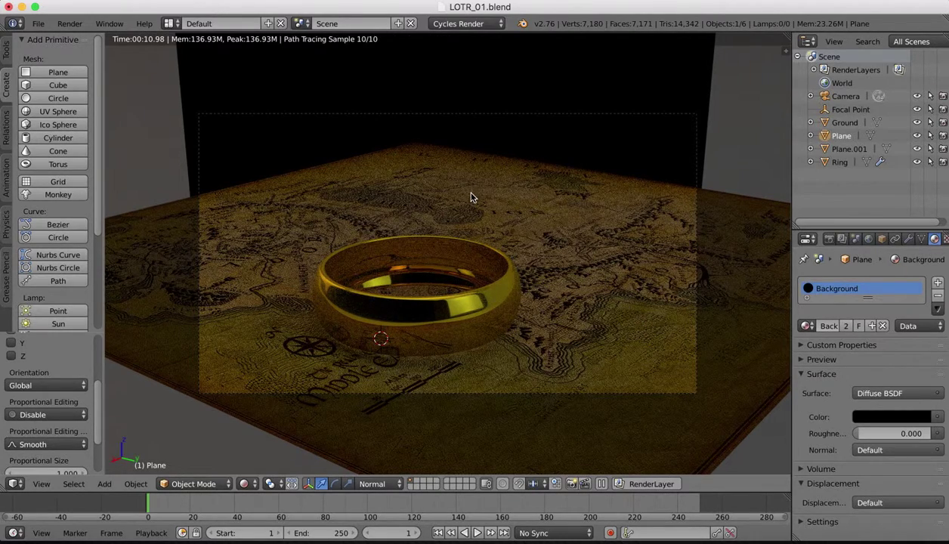
scroll(471, 198, "down", 4)
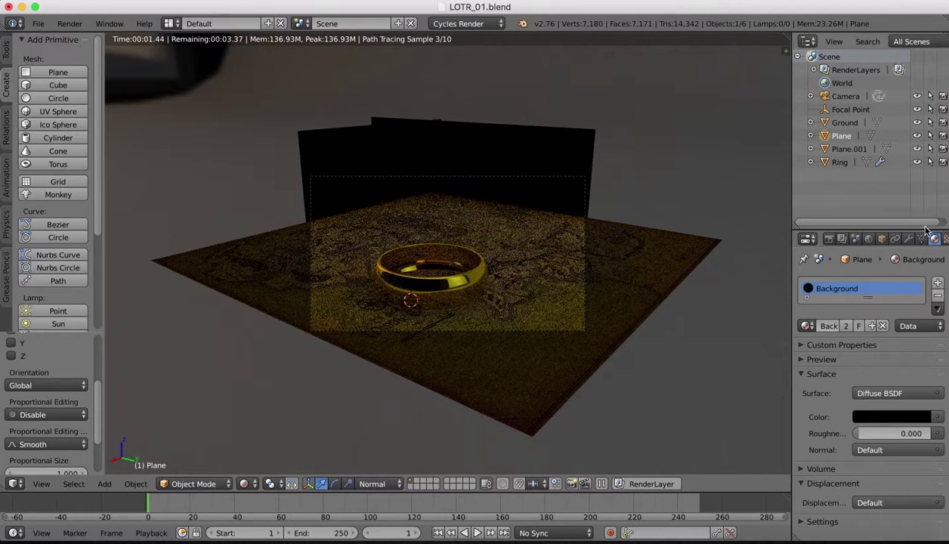
Step: Load studio010.jpg as the world's environment texture and orbit to judge the lighting
left_click(868, 239)
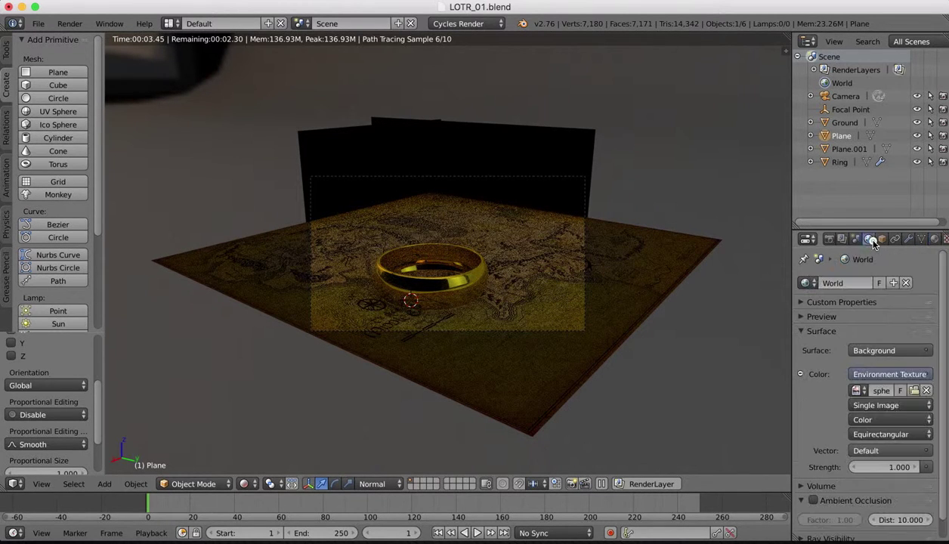
left_click(914, 389)
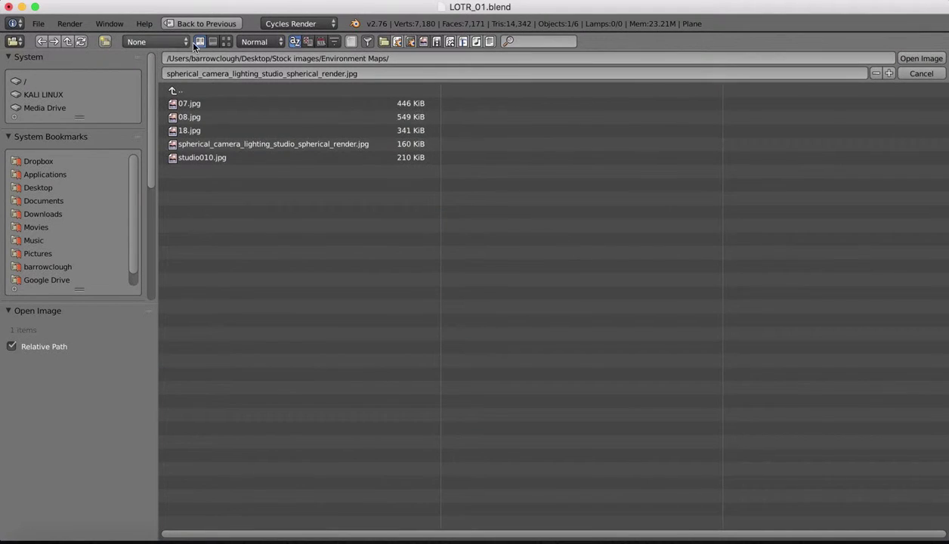
left_click(225, 41)
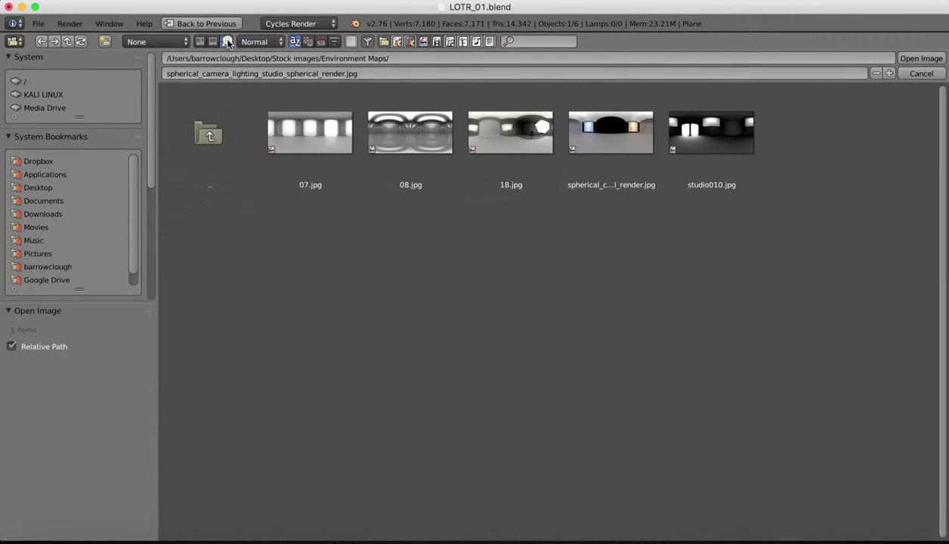
left_click(715, 153)
double_click(716, 153)
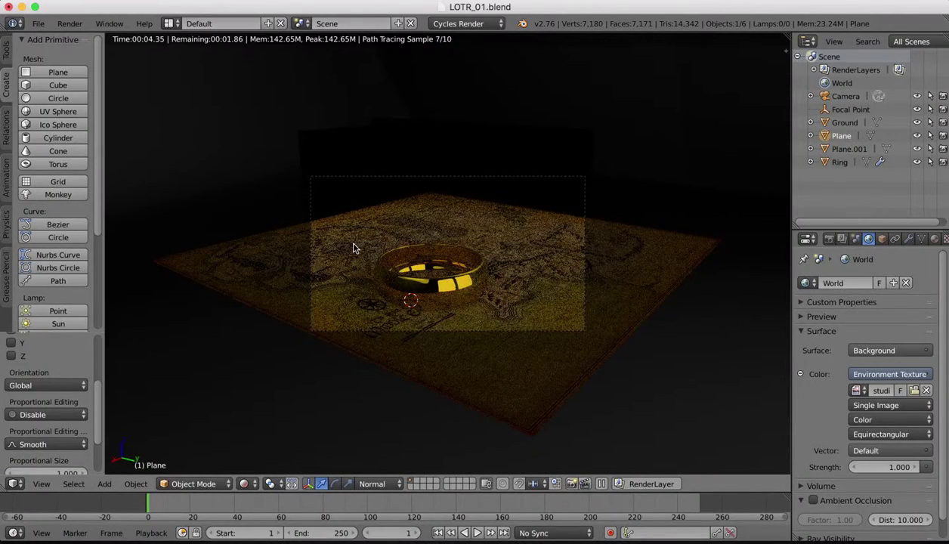
middle_click_drag(353, 248, 393, 268)
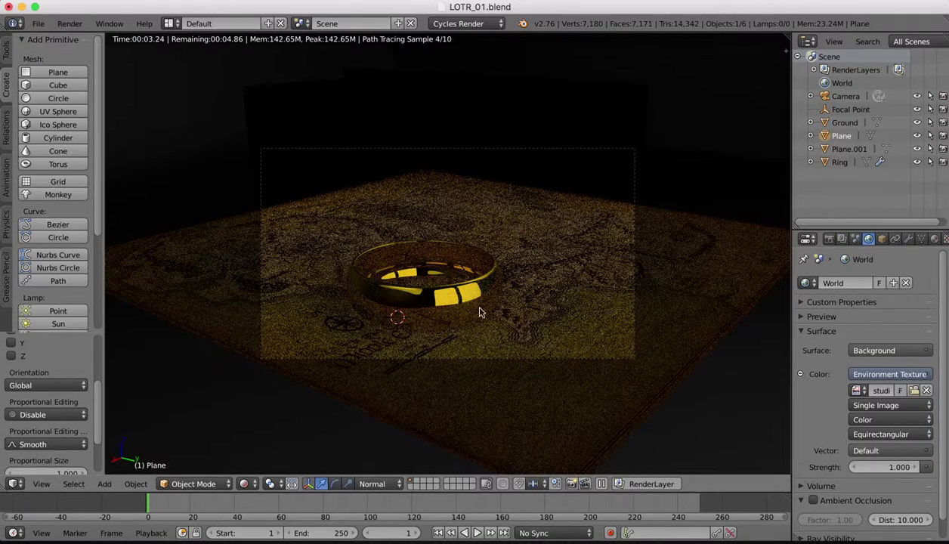
Step: Swap the world environment texture to 08.jpg
left_click(914, 391)
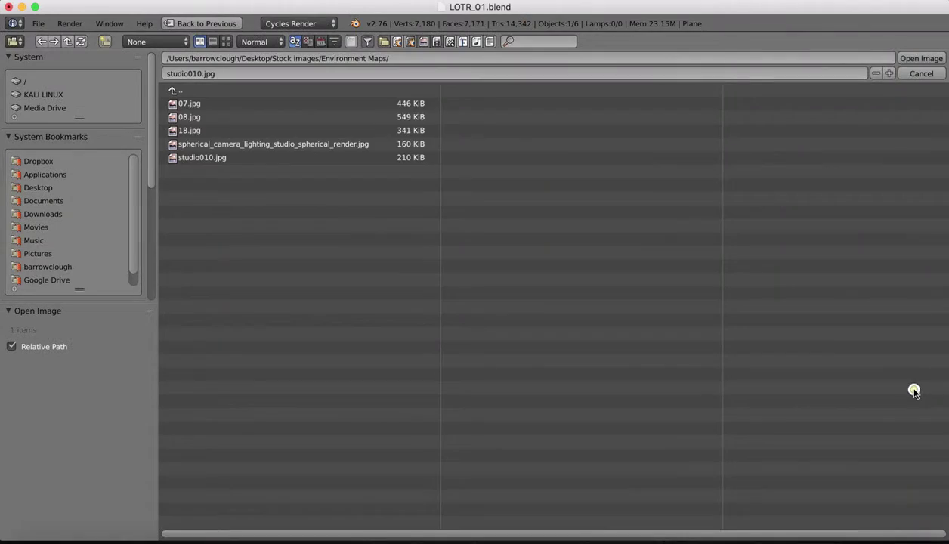
left_click(225, 41)
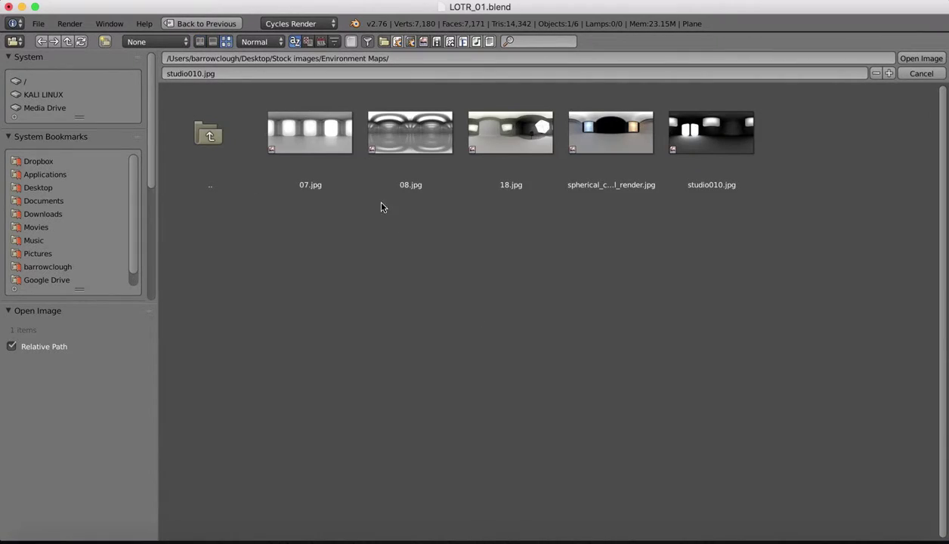
double_click(417, 127)
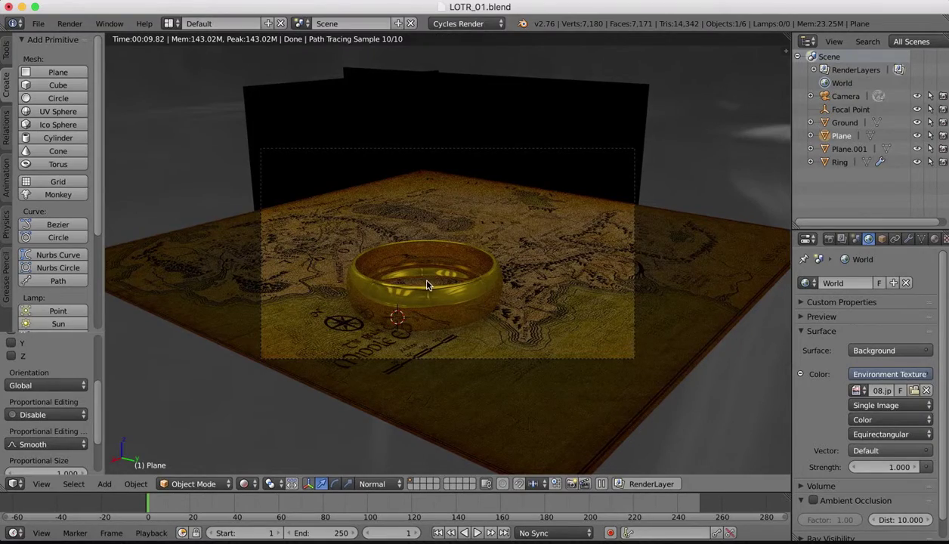
Step: Switch the viewport to look through the scene camera
middle_click_drag(427, 285, 425, 263)
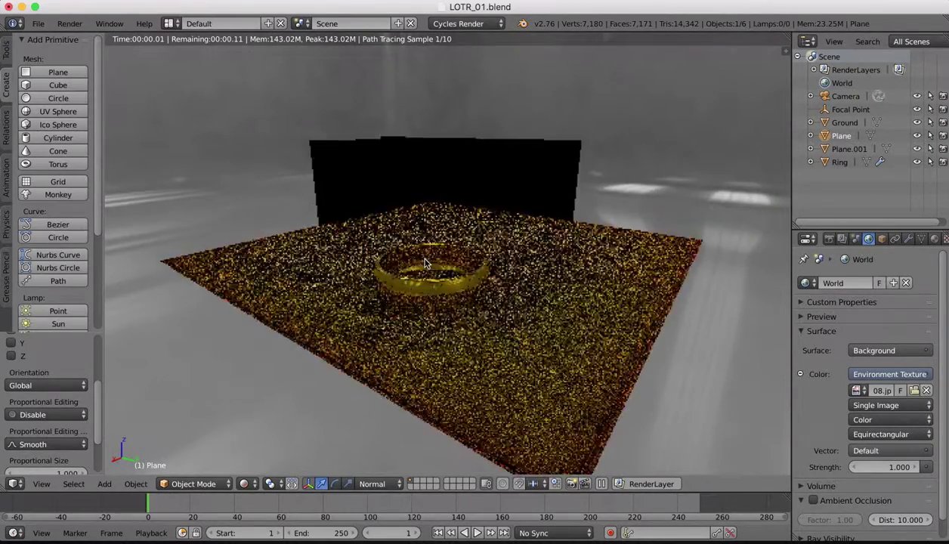
key("KP_0")
left_click(136, 484)
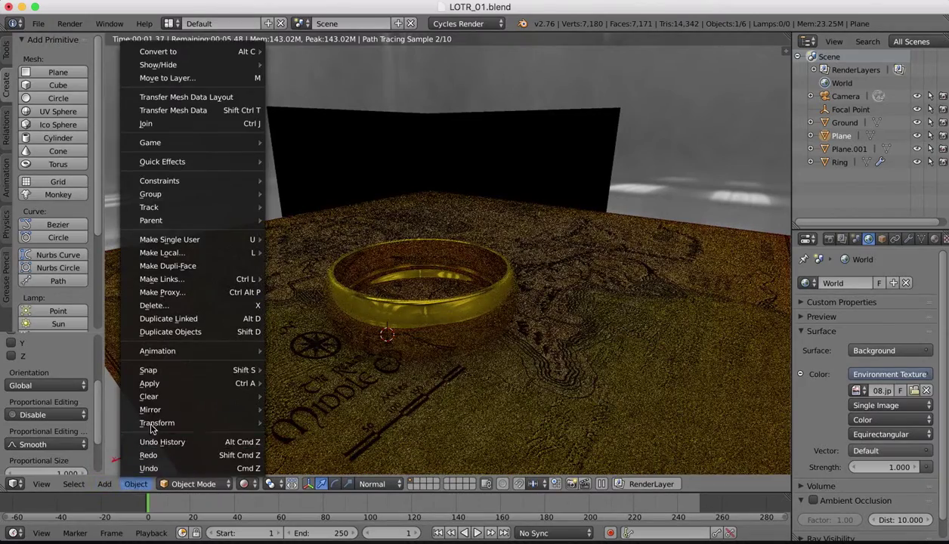
left_click(42, 483)
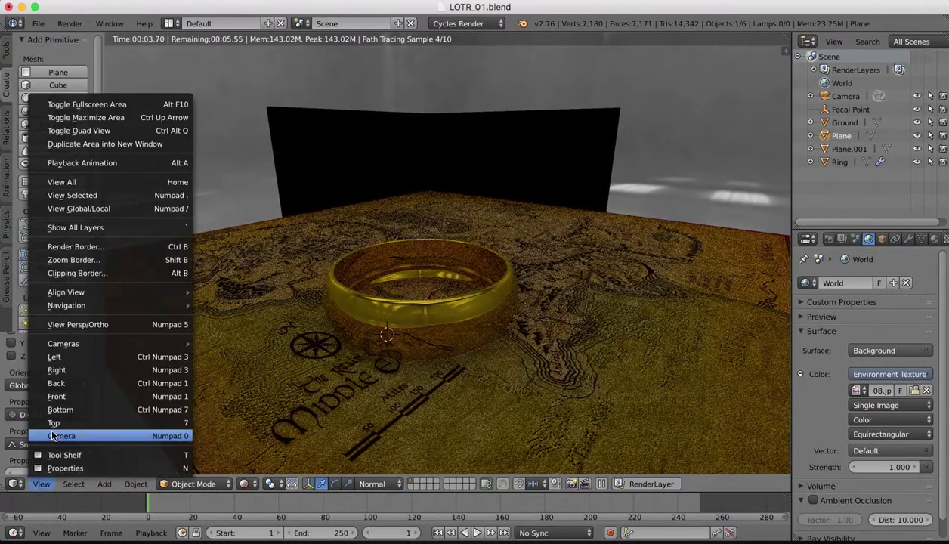
left_click(57, 436)
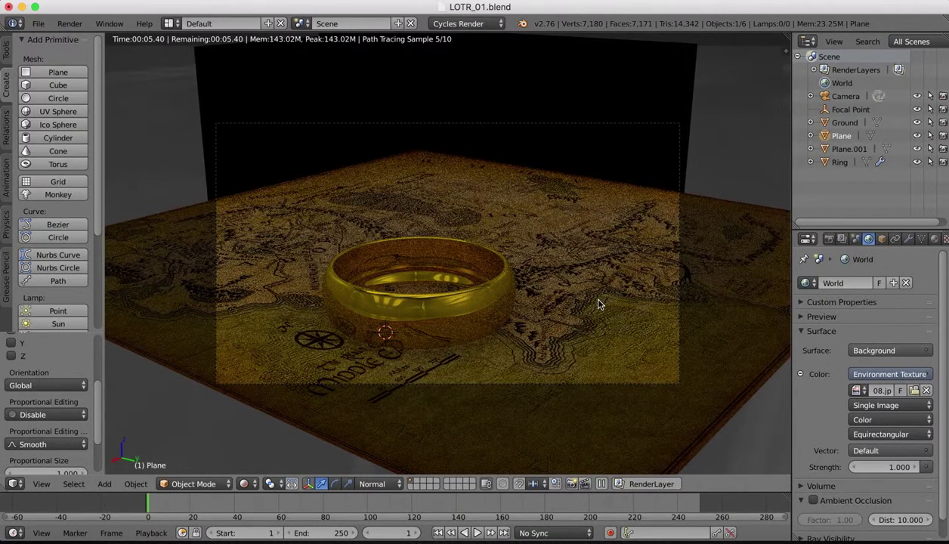
Step: Try 07.jpg, then set the environment texture to spherical_camera_lighting_studio_spherical_render.jpg
left_click(914, 390)
left_click(225, 41)
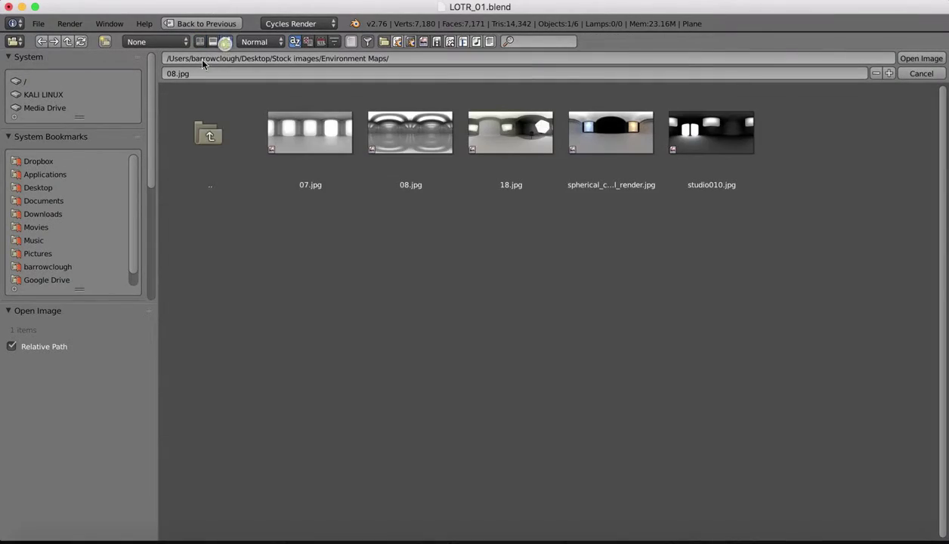
double_click(297, 144)
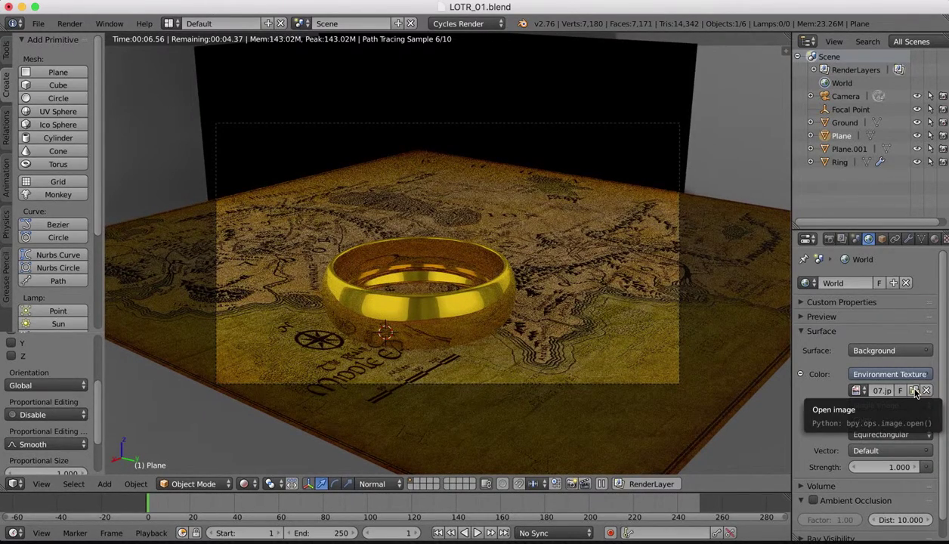
left_click(915, 391)
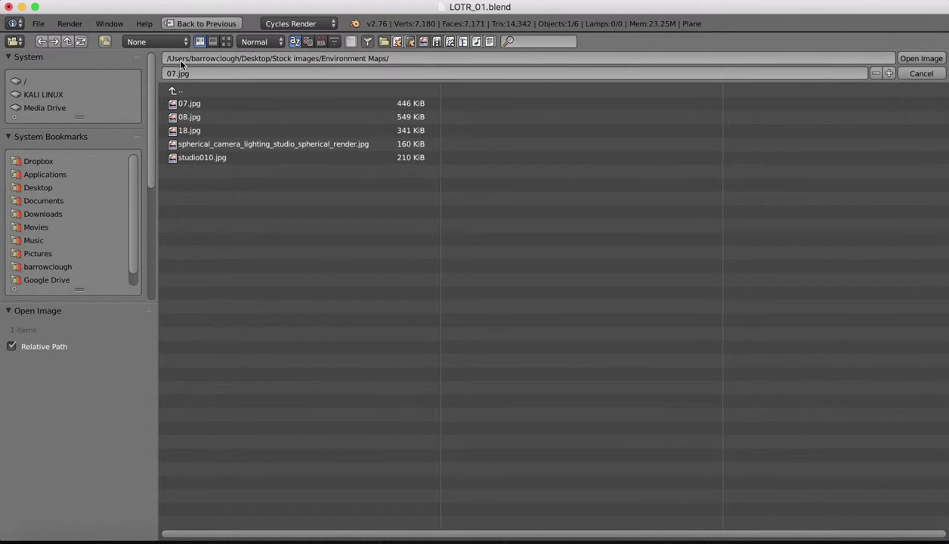
left_click(226, 42)
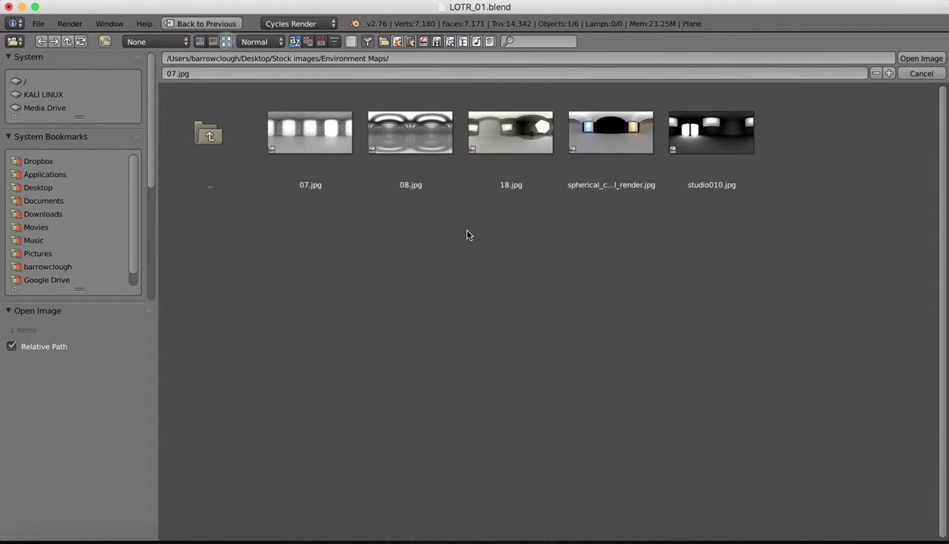
double_click(613, 143)
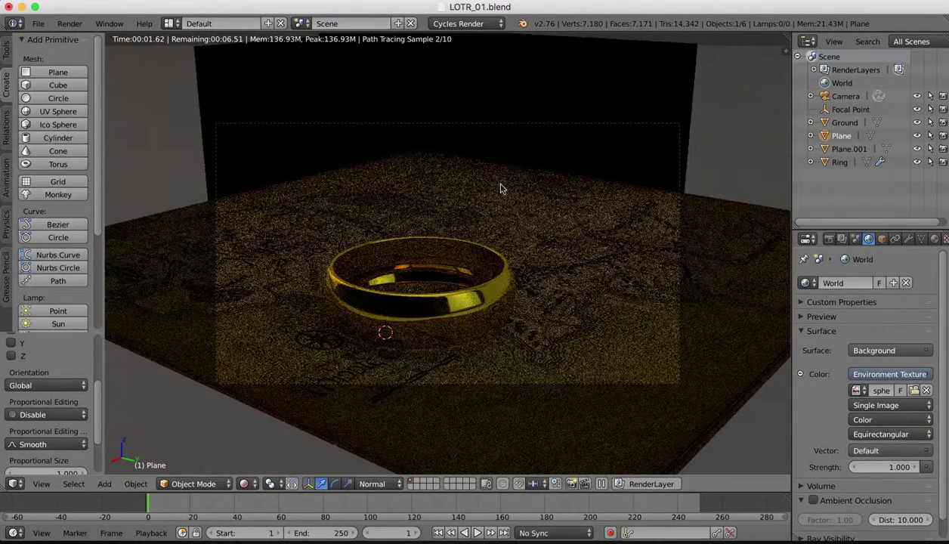
Step: Leave the camera view and switch shading to Wireframe, then Solid
key("KP_0")
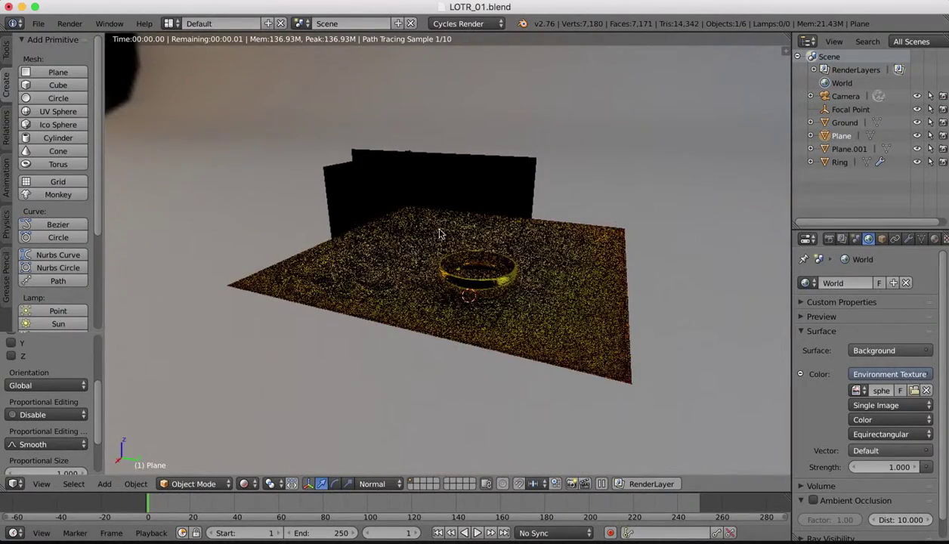
left_click(243, 485)
left_click(299, 450)
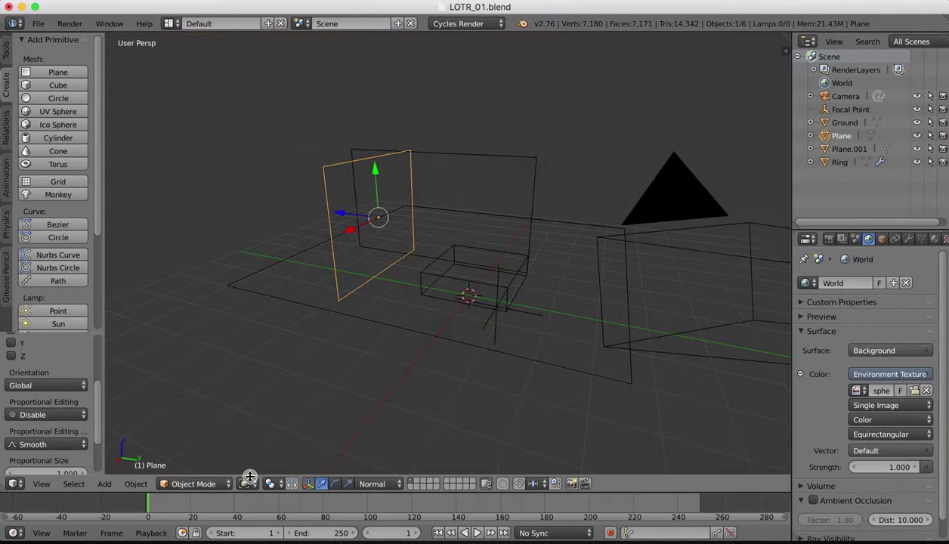
left_click(270, 485)
mouse_move(249, 486)
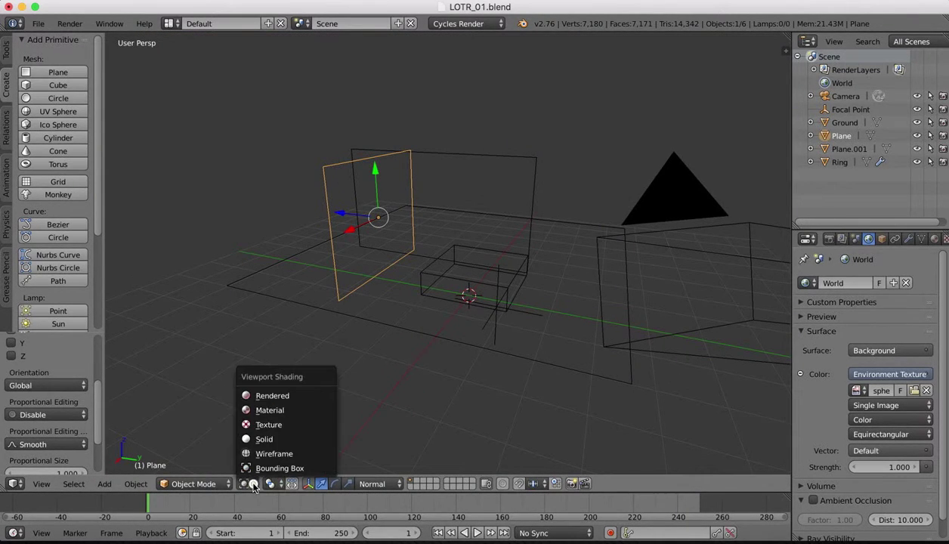
left_click(261, 439)
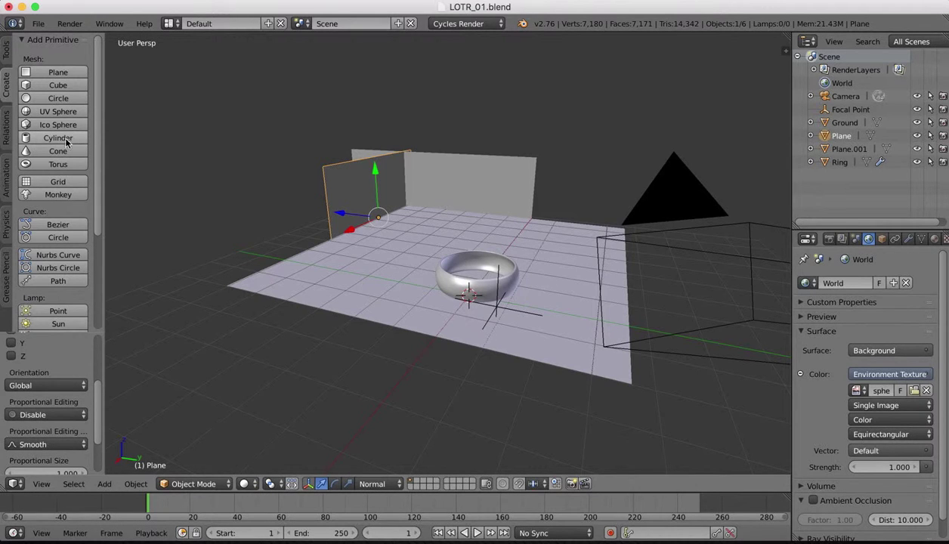
Step: Add a point light at the 3D cursor and raise it above the ring
left_click(6, 56)
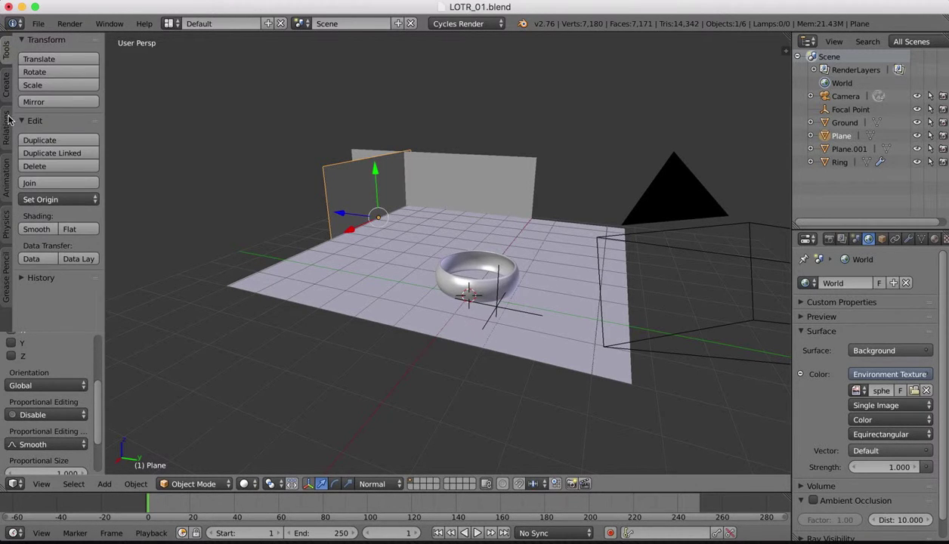
left_click(6, 89)
scroll(76, 224, "down", 2)
scroll(77, 224, "down", 2)
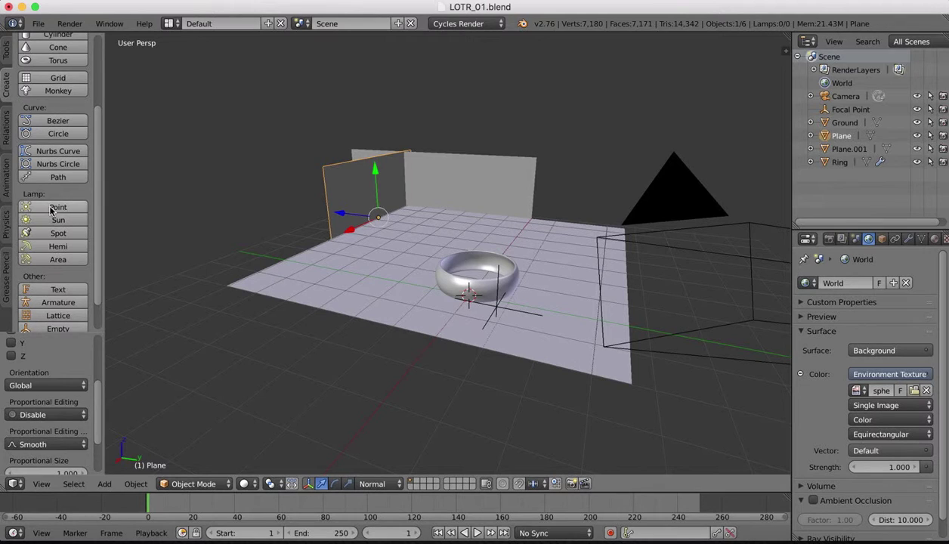
left_click(56, 207)
left_click_drag(474, 270, 573, 269)
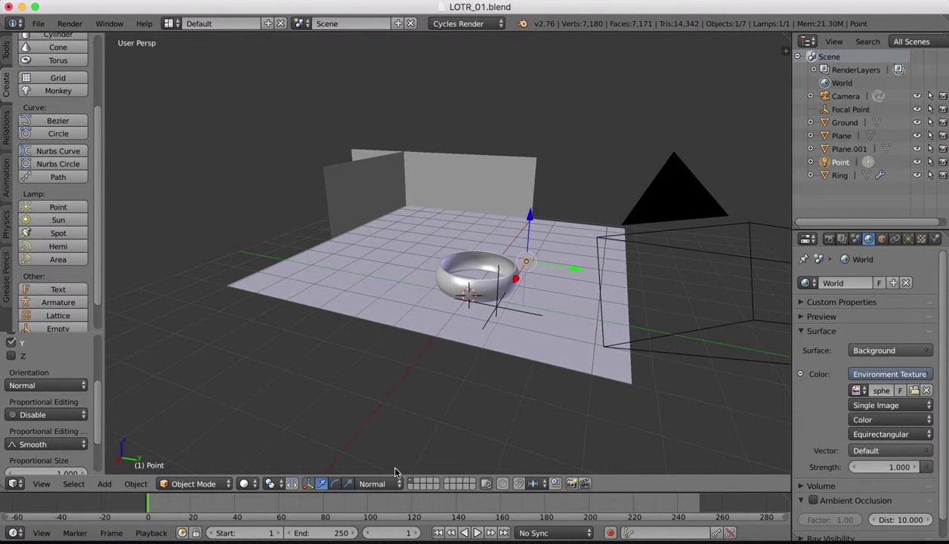
Step: Preview the scene in Rendered shading through the scene camera
left_click(244, 483)
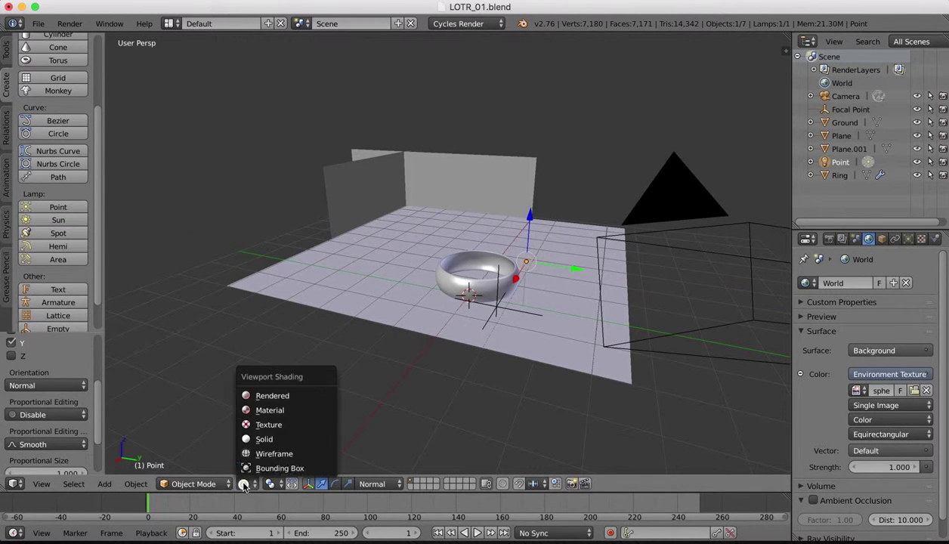
left_click(269, 398)
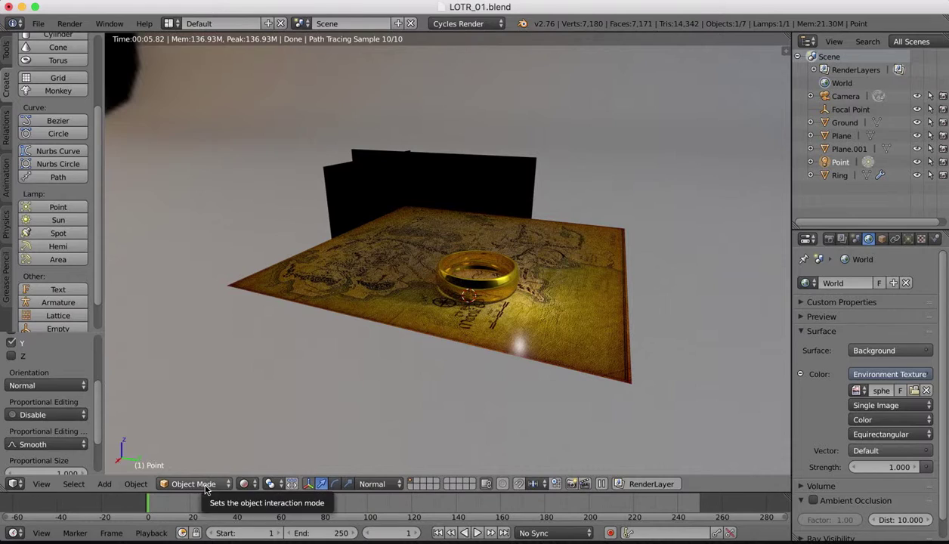
left_click(42, 483)
left_click(62, 436)
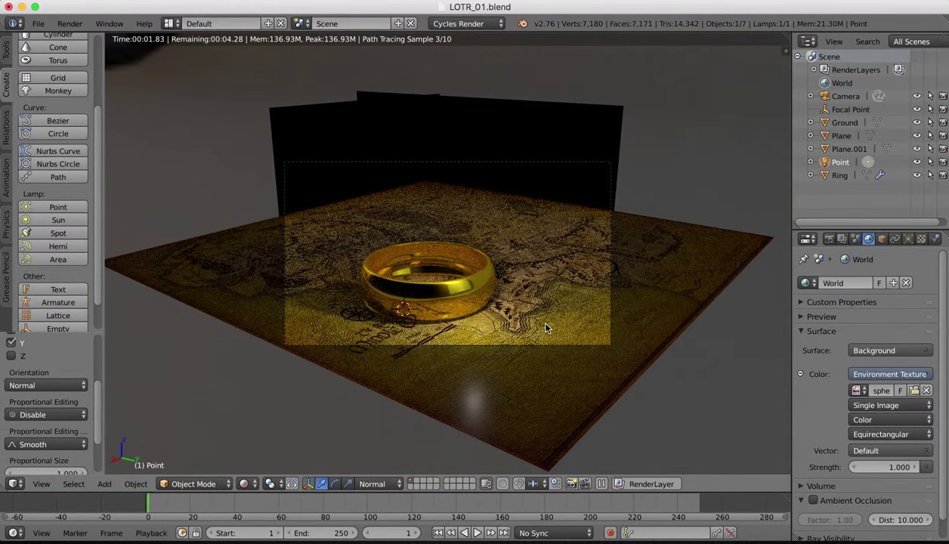
Step: Raise the point lamp's strength from 100 to 179.8
left_click(909, 239)
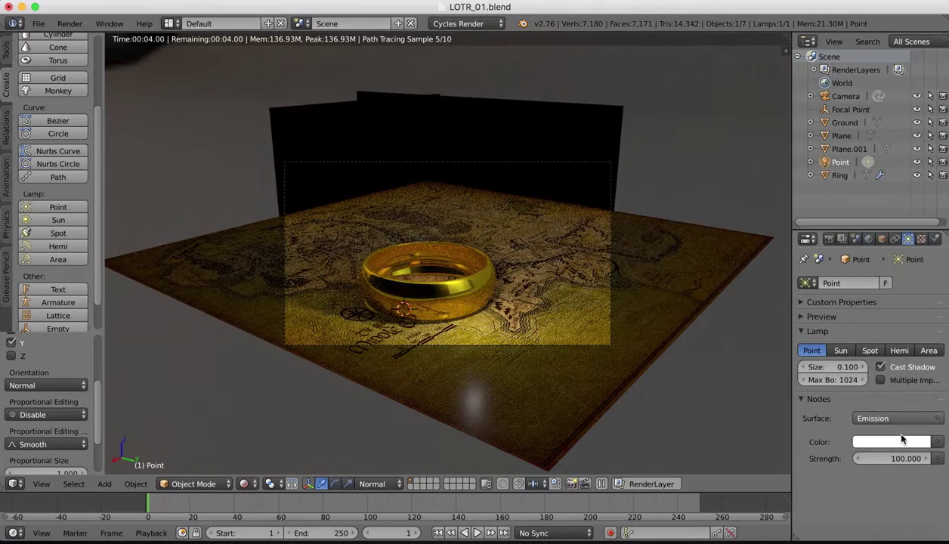
left_click_drag(904, 458, 904, 459)
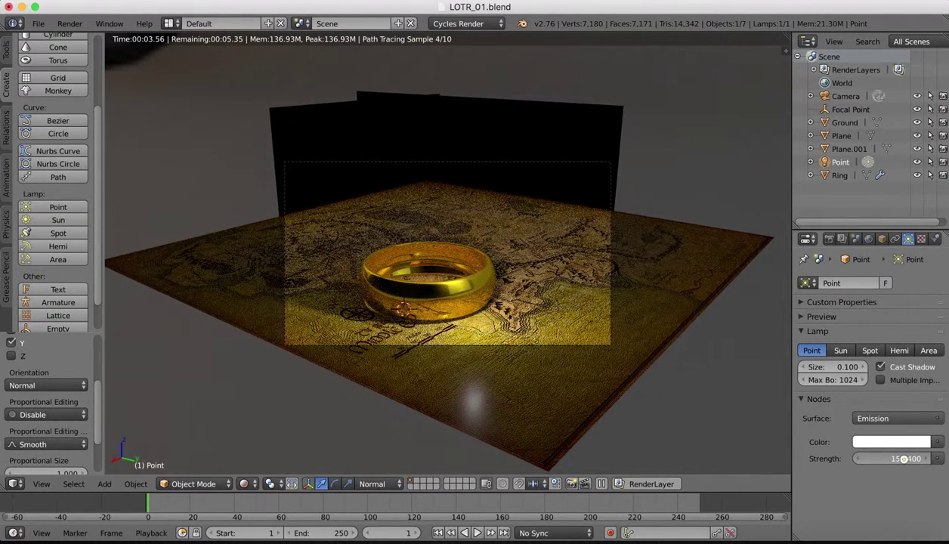
left_click_drag(904, 458, 904, 459)
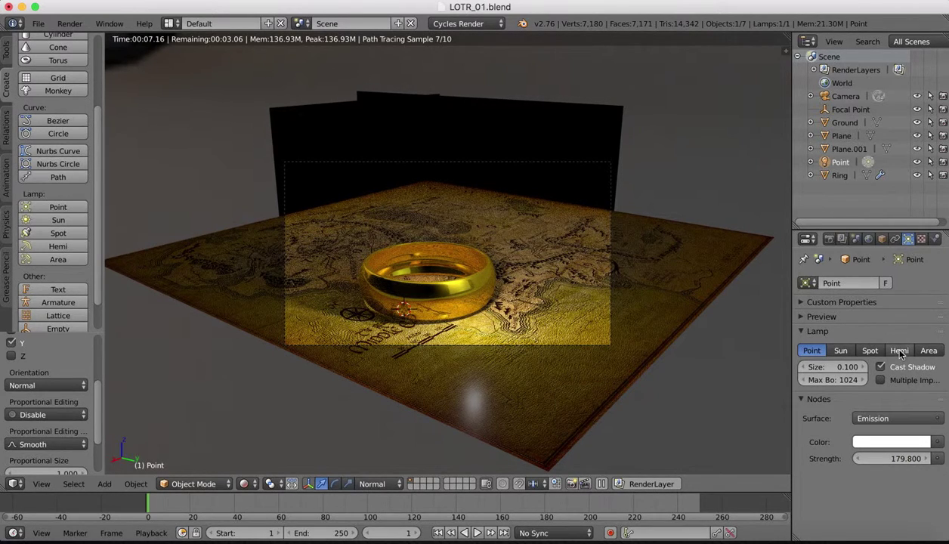
Step: Try the Area lamp type, then return it to Point and check the light preview
left_click(927, 352)
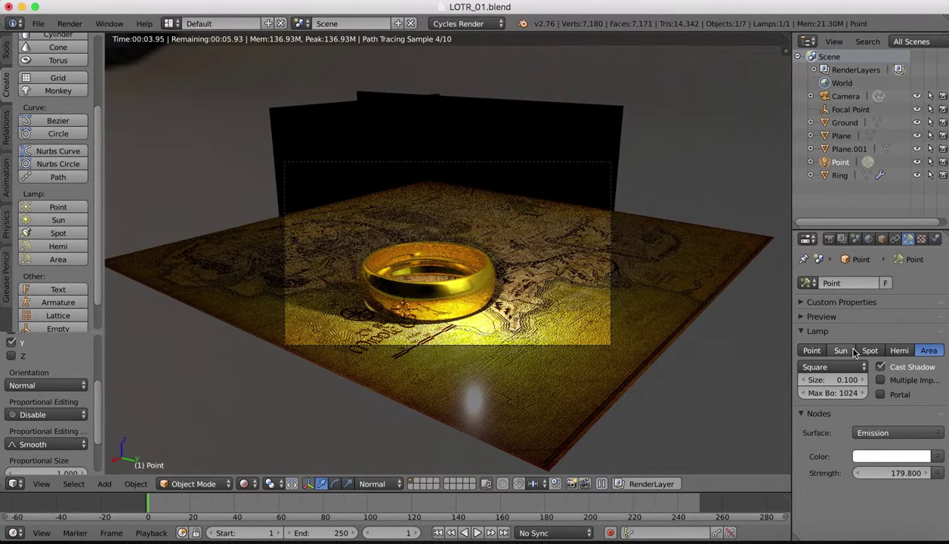
left_click(811, 351)
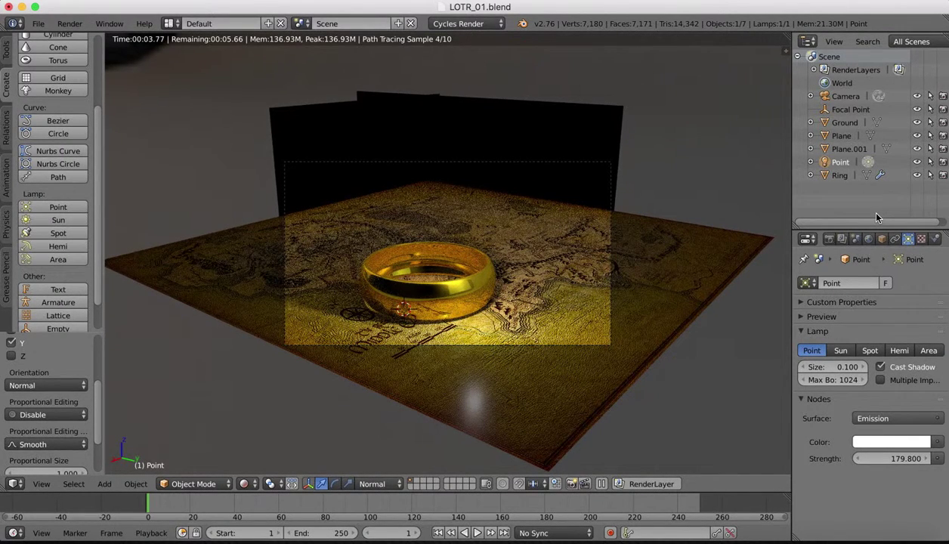
left_click(803, 319)
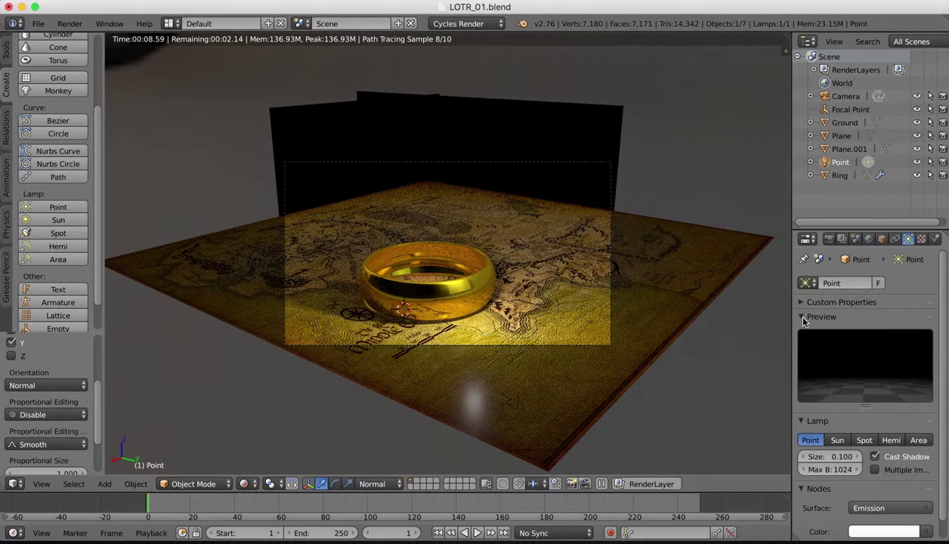
left_click(803, 318)
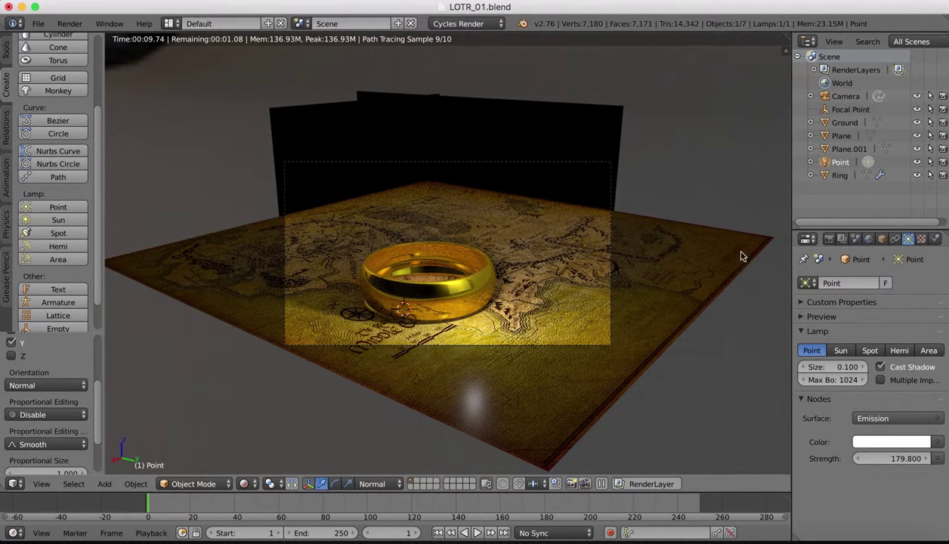
middle_click_drag(496, 187, 504, 194)
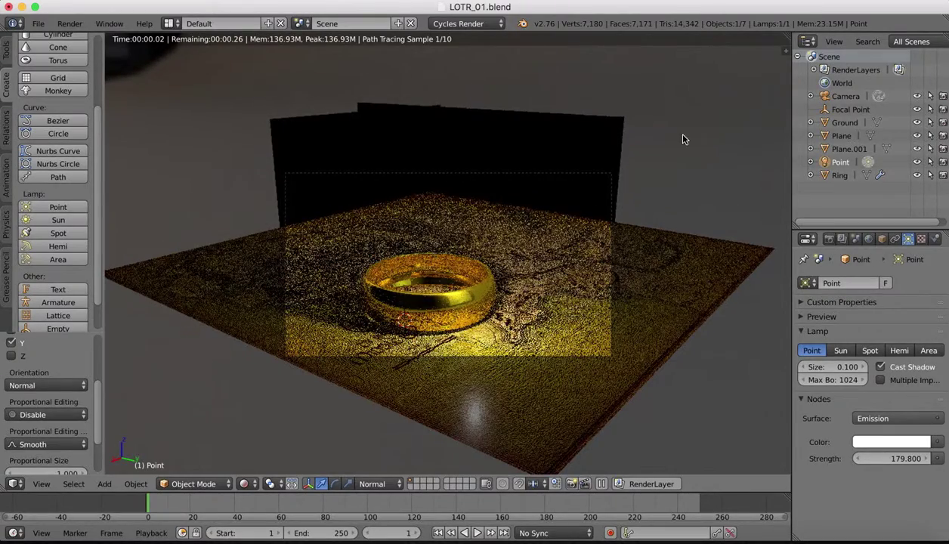
scroll(408, 229, "up", 5)
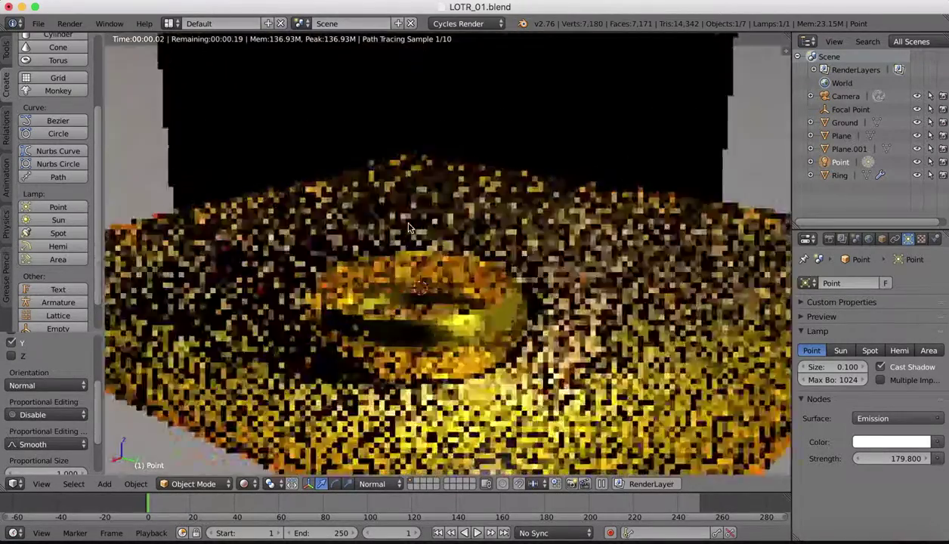
scroll(409, 228, "down", 6)
left_click(42, 484)
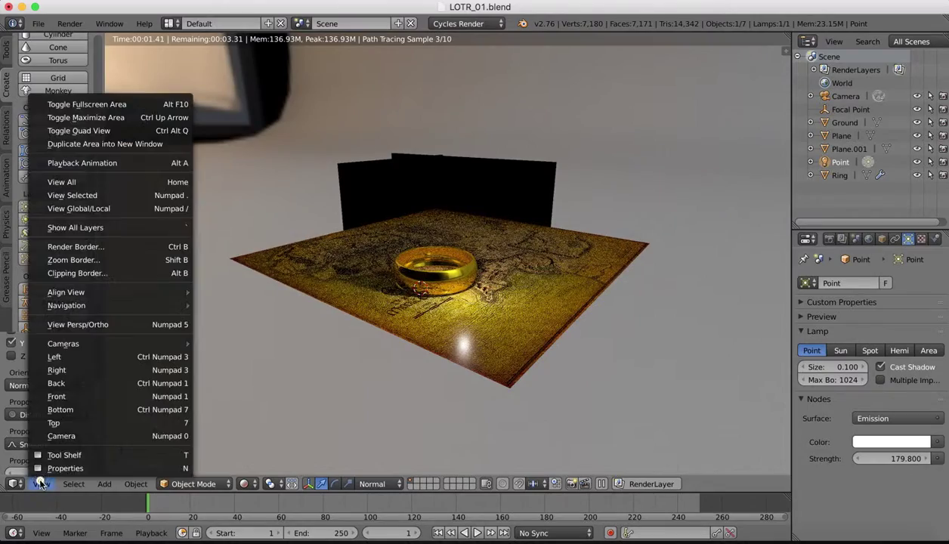
left_click(64, 436)
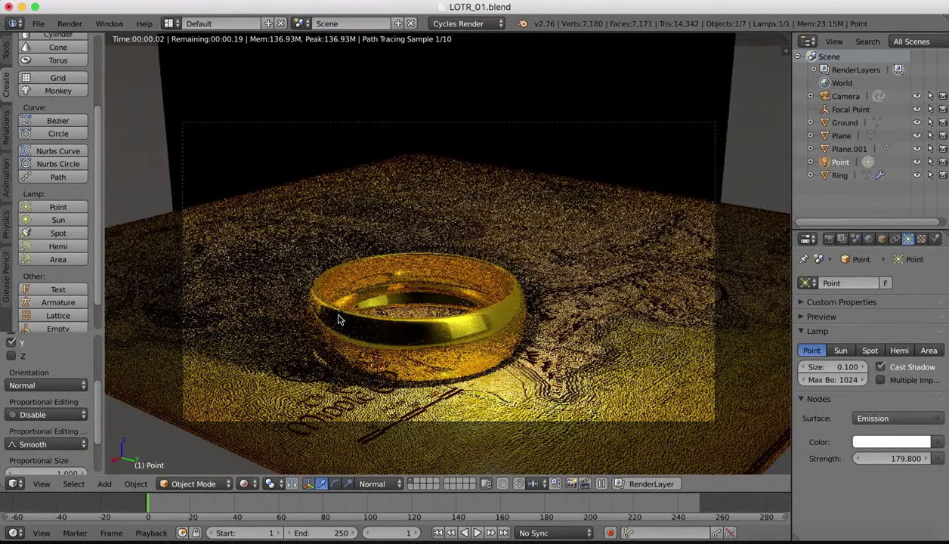